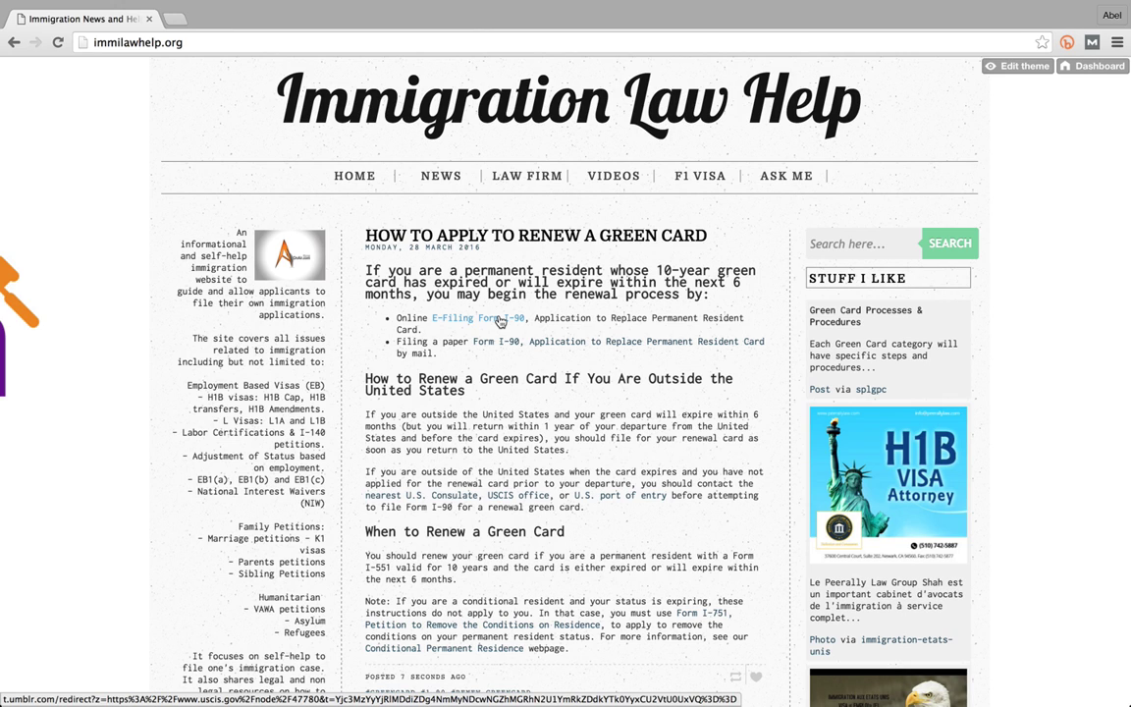
- Follow the blog post's 'E-Filing Form I-90' link to the USCIS online filing page
left_click(501, 320)
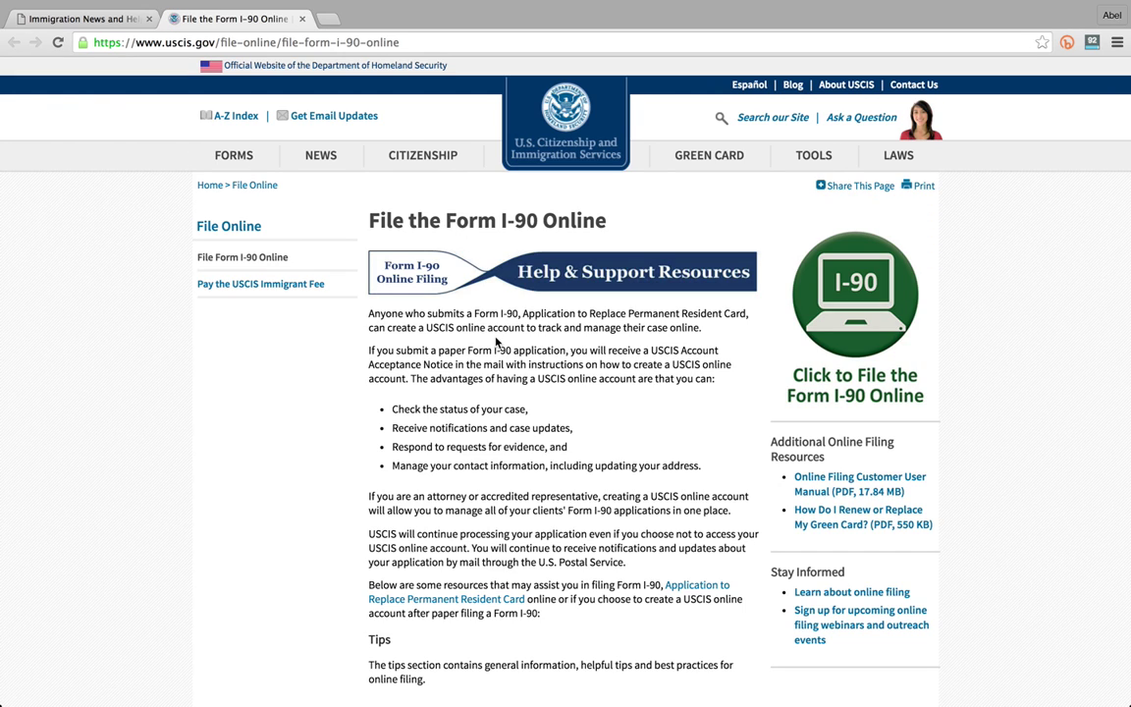
- Use the USCIS Forms menu to reach the 'I-90, Renew/Replace Green Card' page
scroll(497, 341, "down", 5)
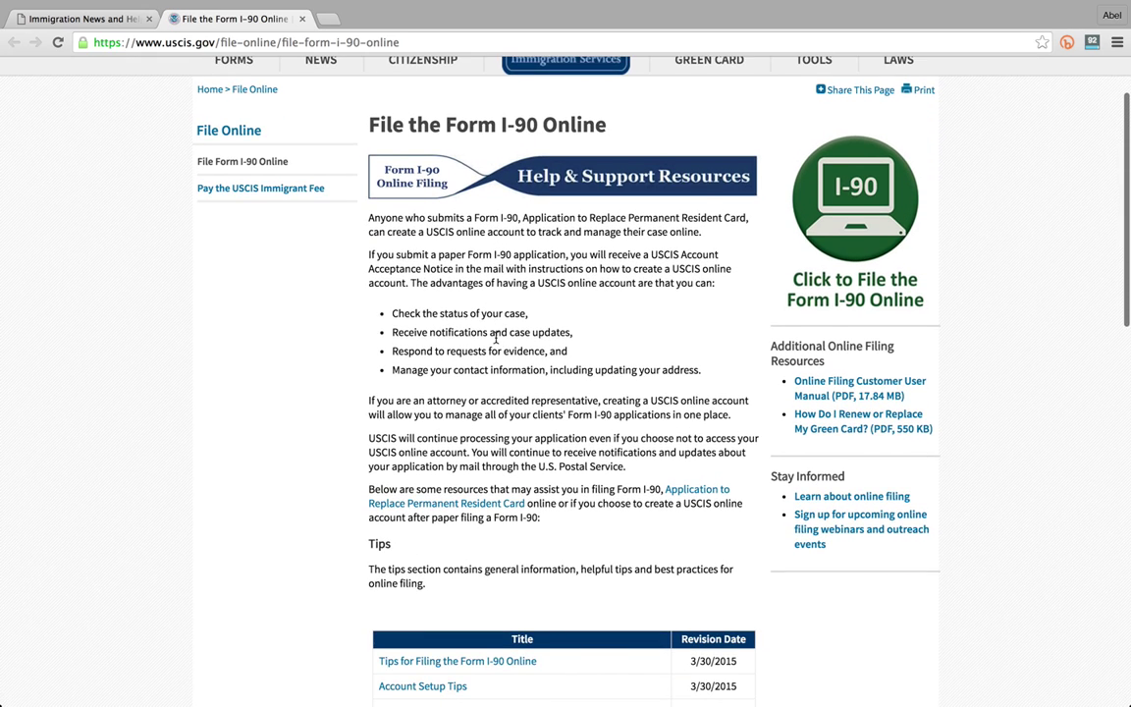
scroll(496, 339, "down", 3)
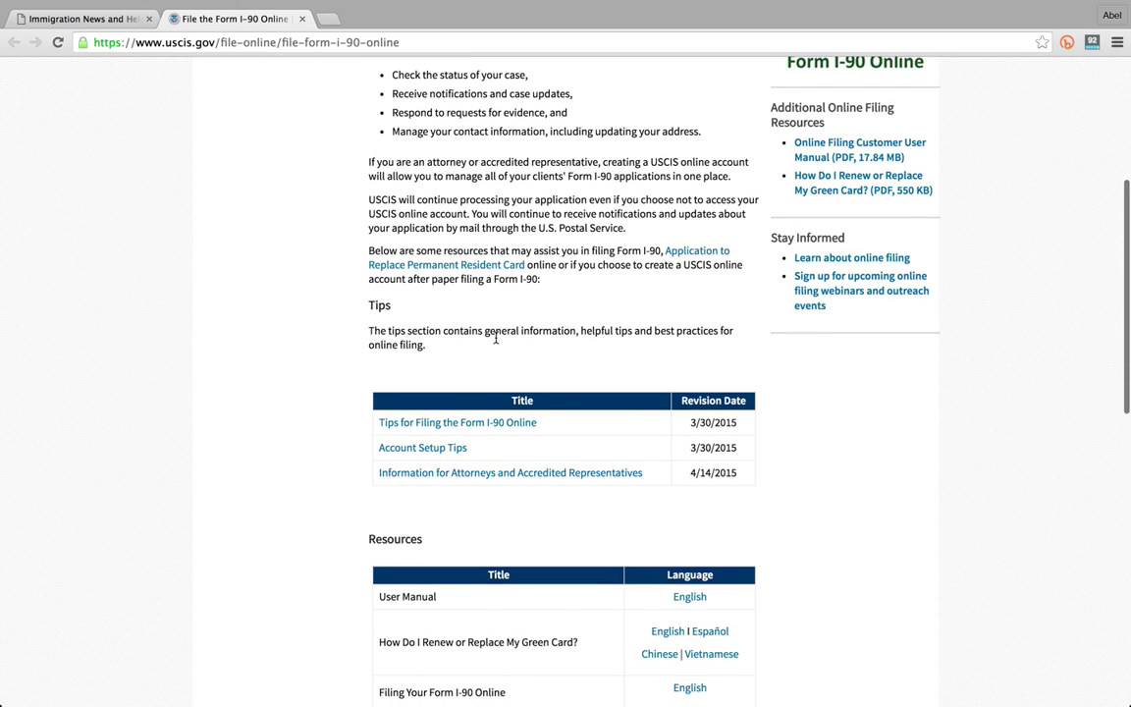
scroll(496, 339, "up", 2)
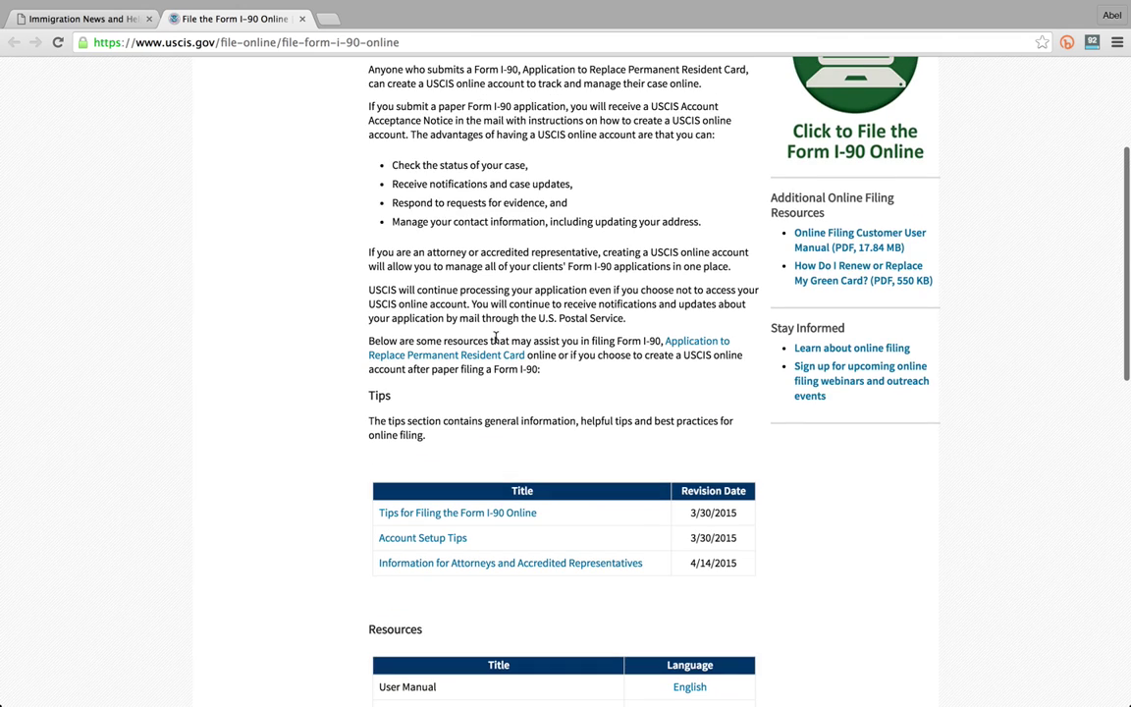
scroll(496, 339, "up", 3)
scroll(496, 339, "up", 2)
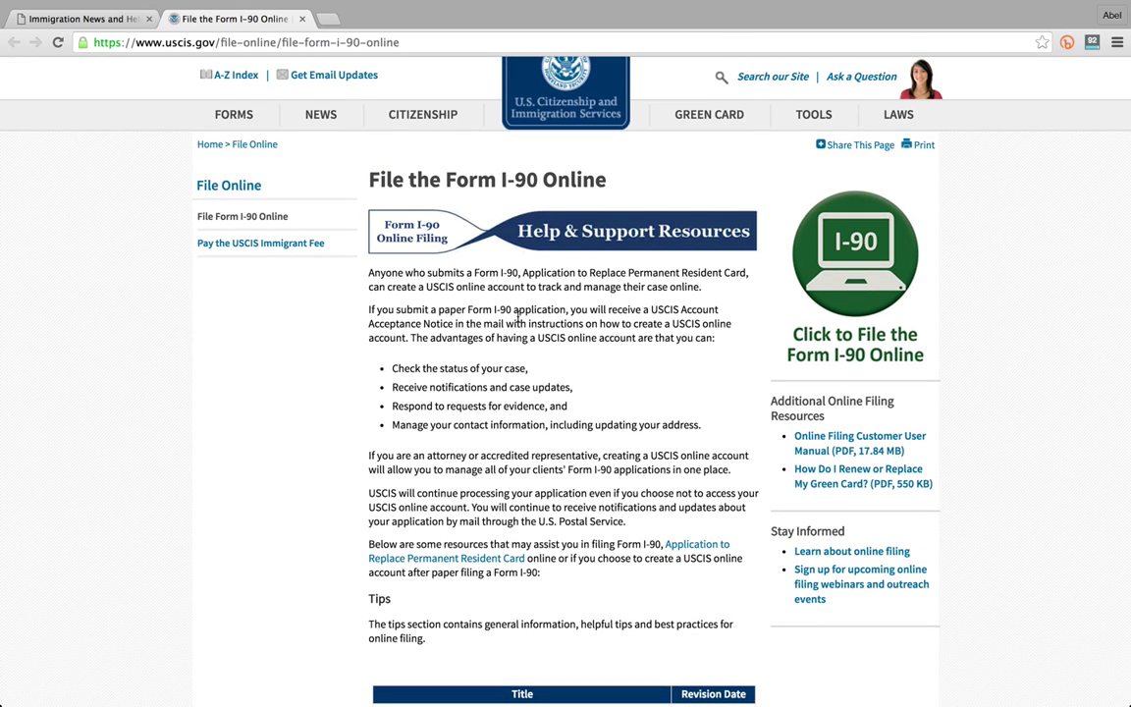
mouse_move(236, 118)
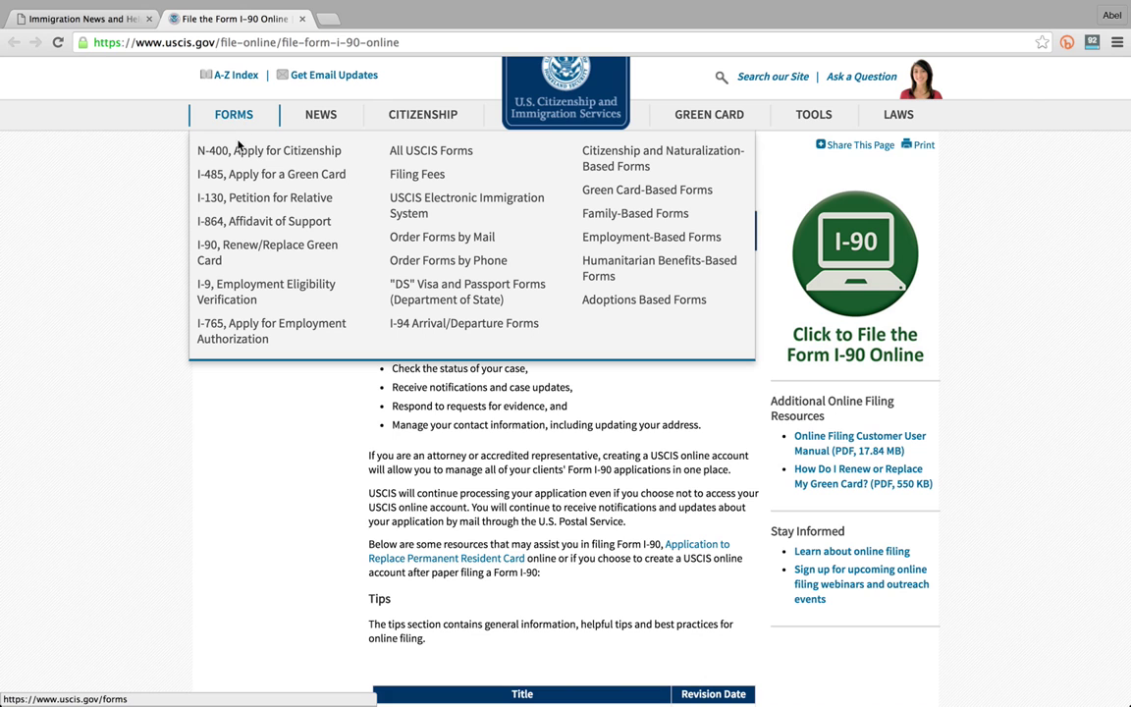
left_click(233, 251)
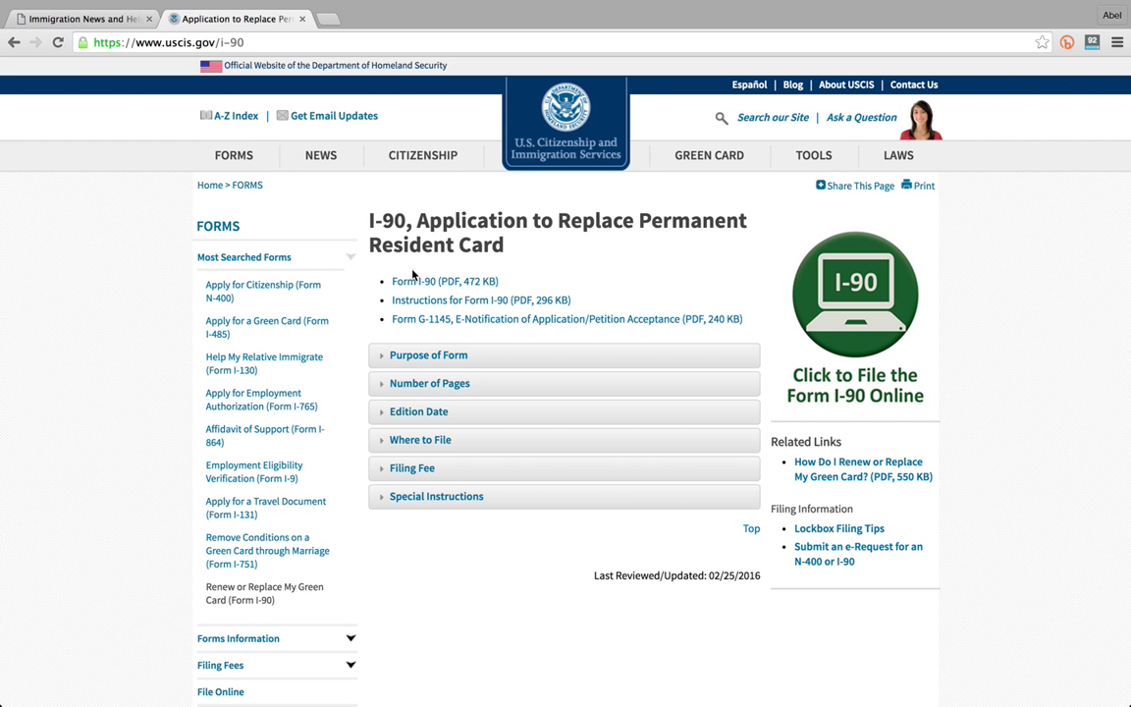
- Download the Form I-90 PDF as i-90.pdf into images and open the local copy
left_click(425, 285)
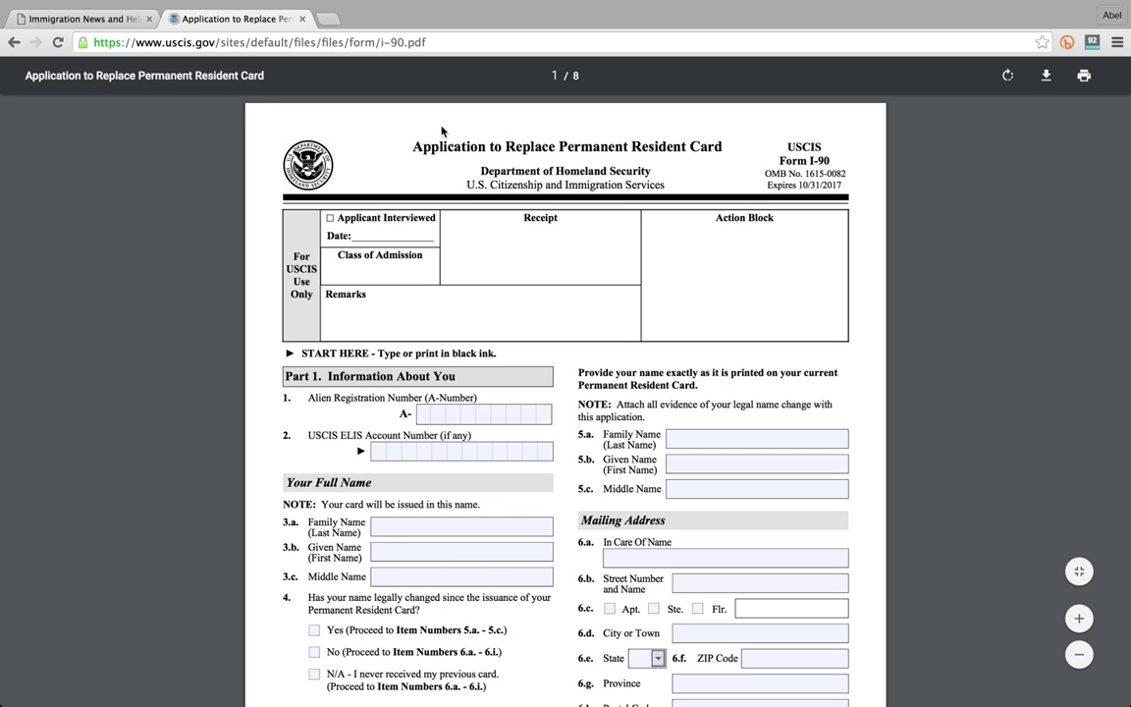
left_click(1048, 78)
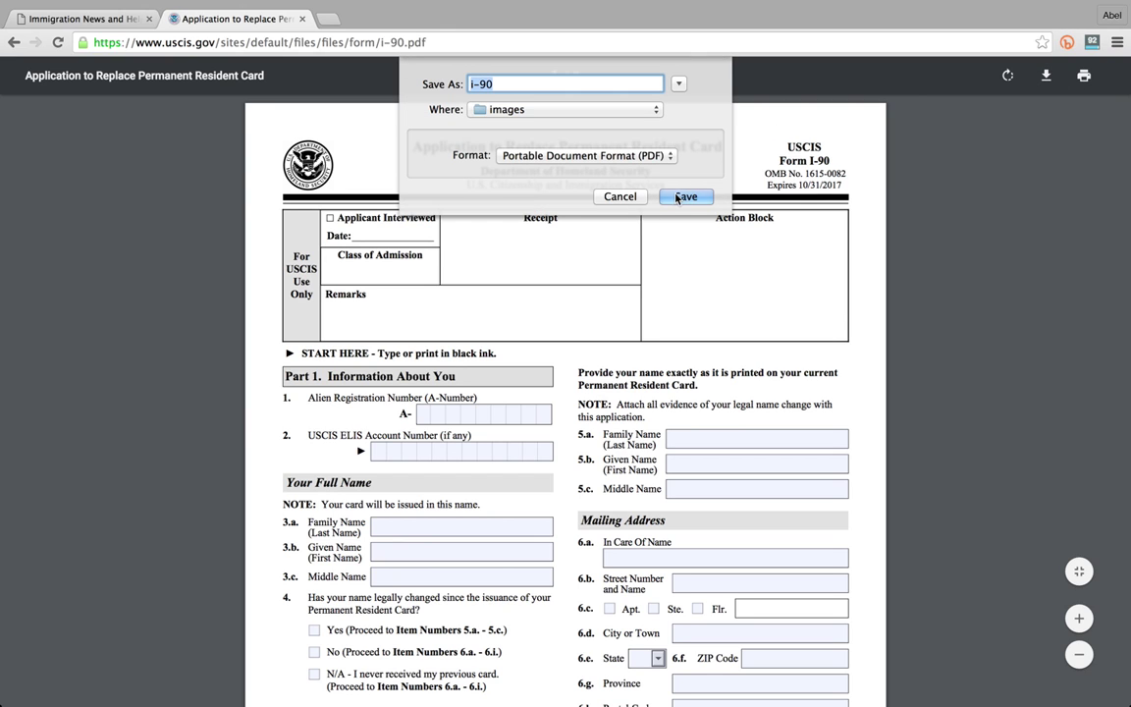
left_click(678, 197)
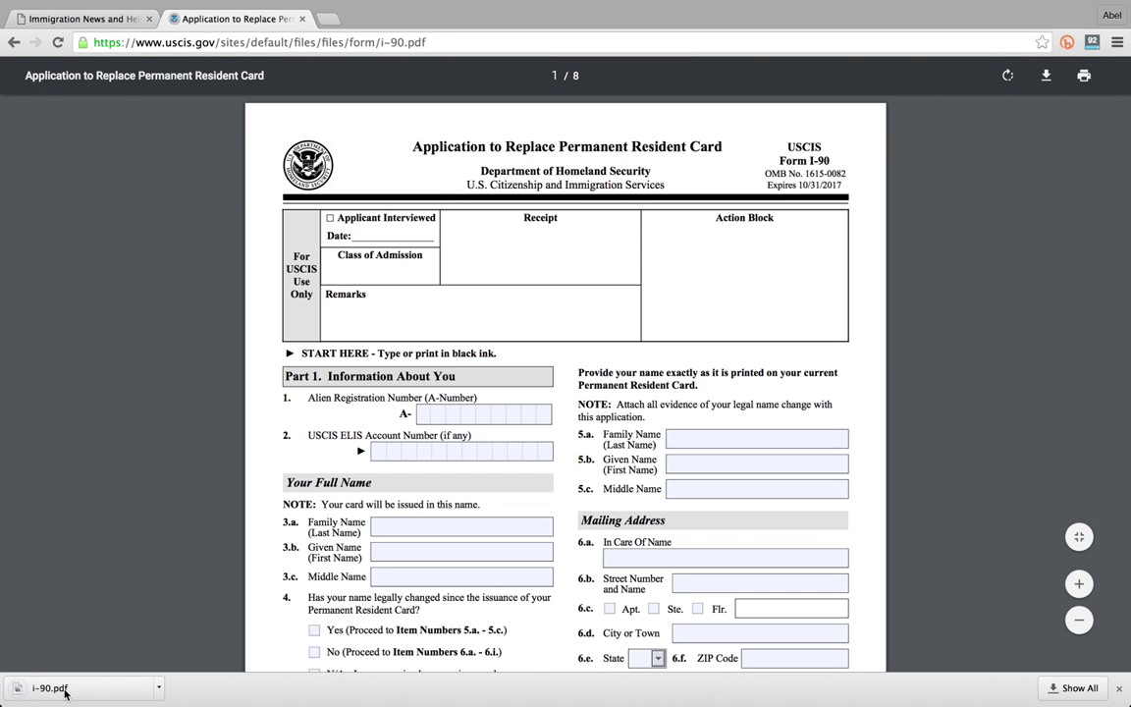
left_click(65, 693)
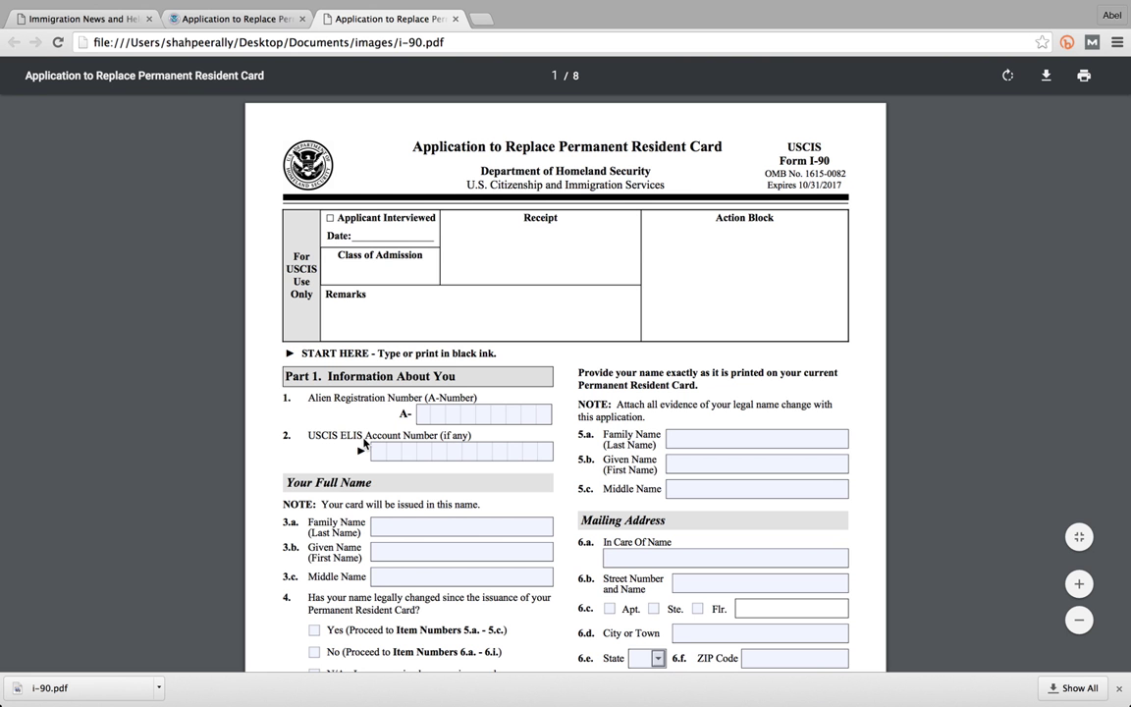
- Enter the applicant's A-Number in Part 1
scroll(392, 359, "down", 2)
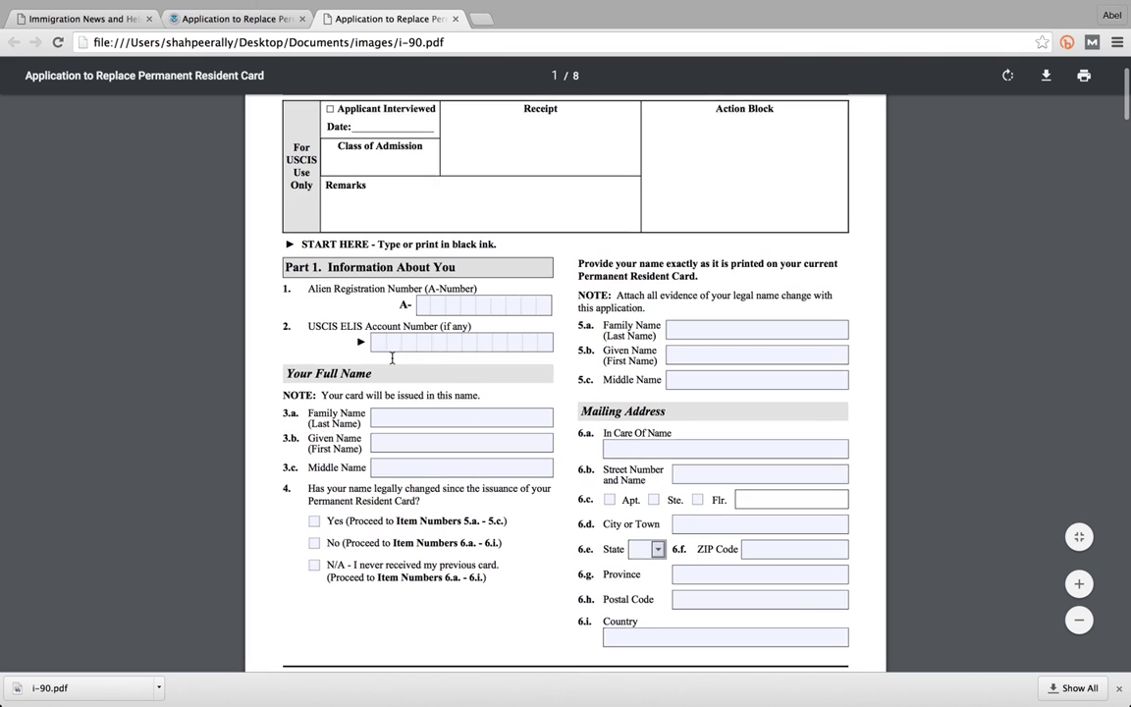
key("Tab")
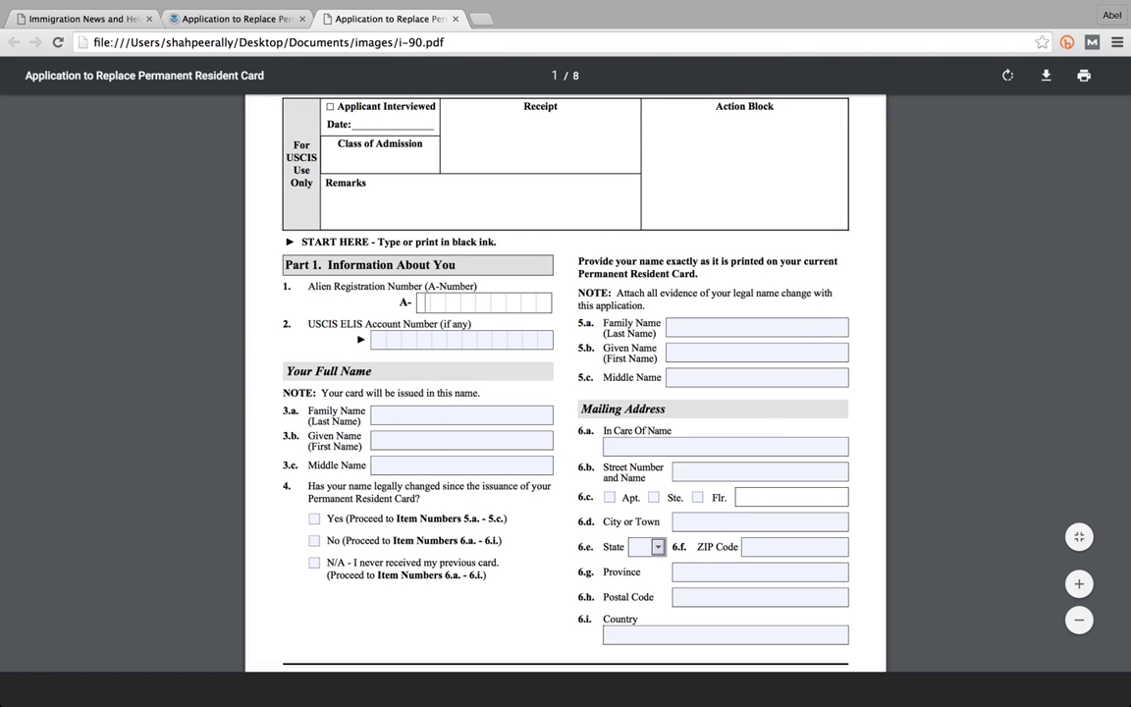
type("1234")
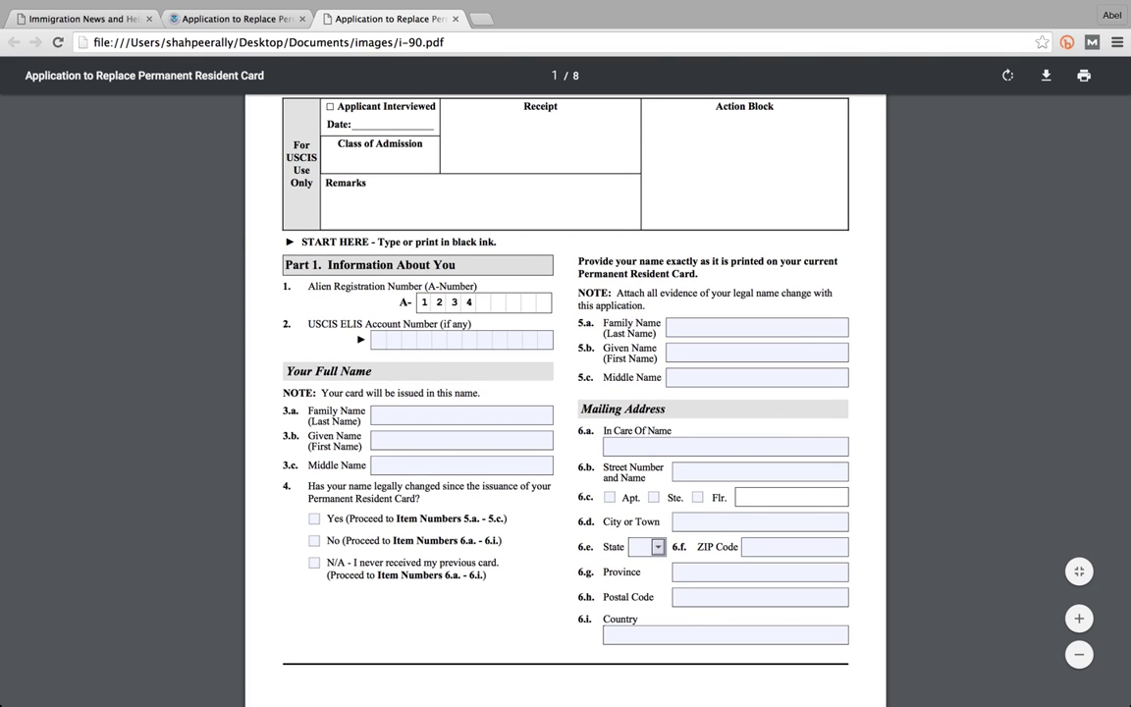
type("56789")
- Fill in the applicant's family, given and middle names in fields 3.a–3.c
left_click(381, 421)
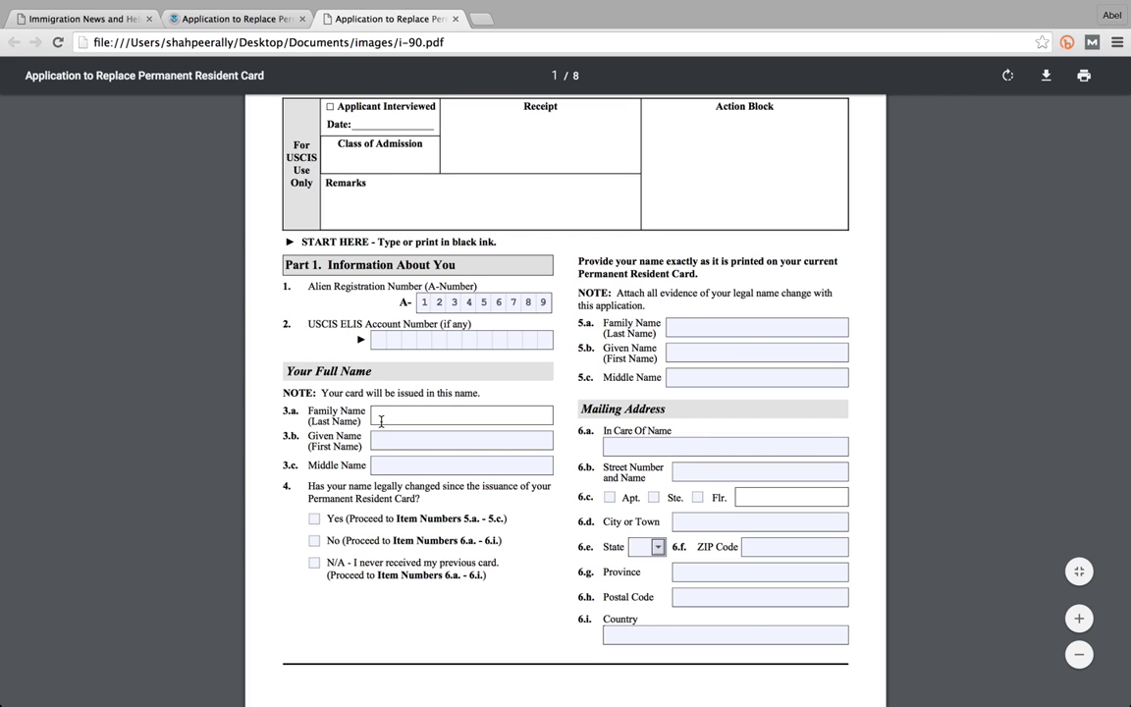
left_click(381, 441)
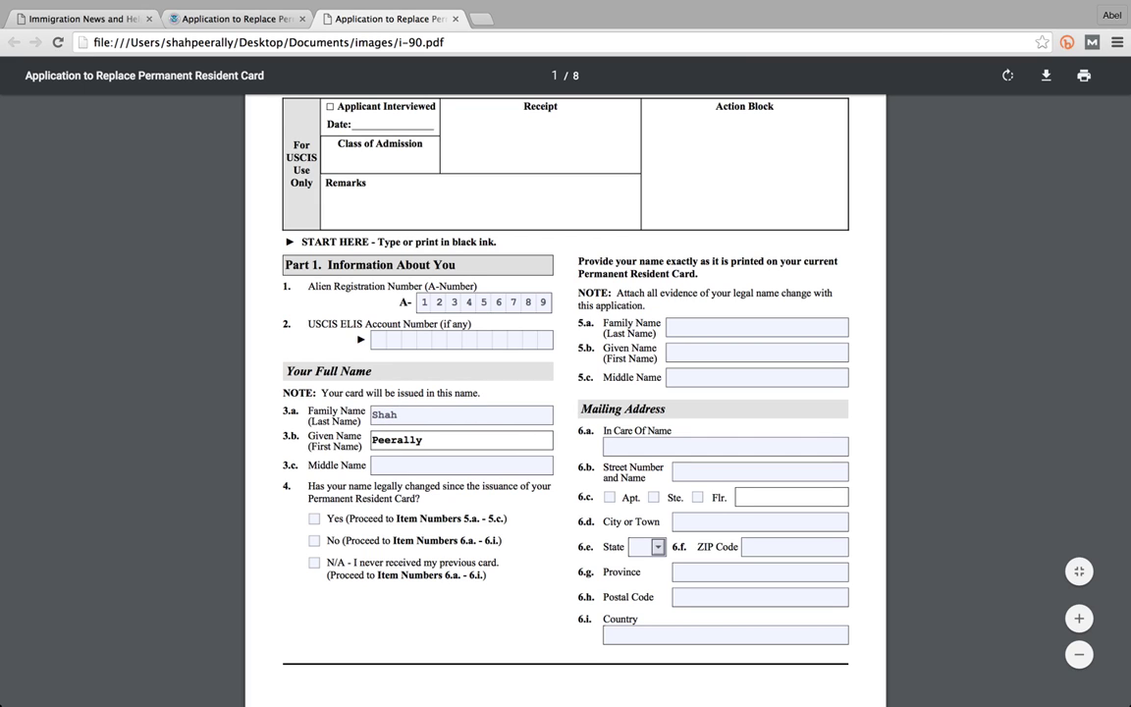
left_click(375, 466)
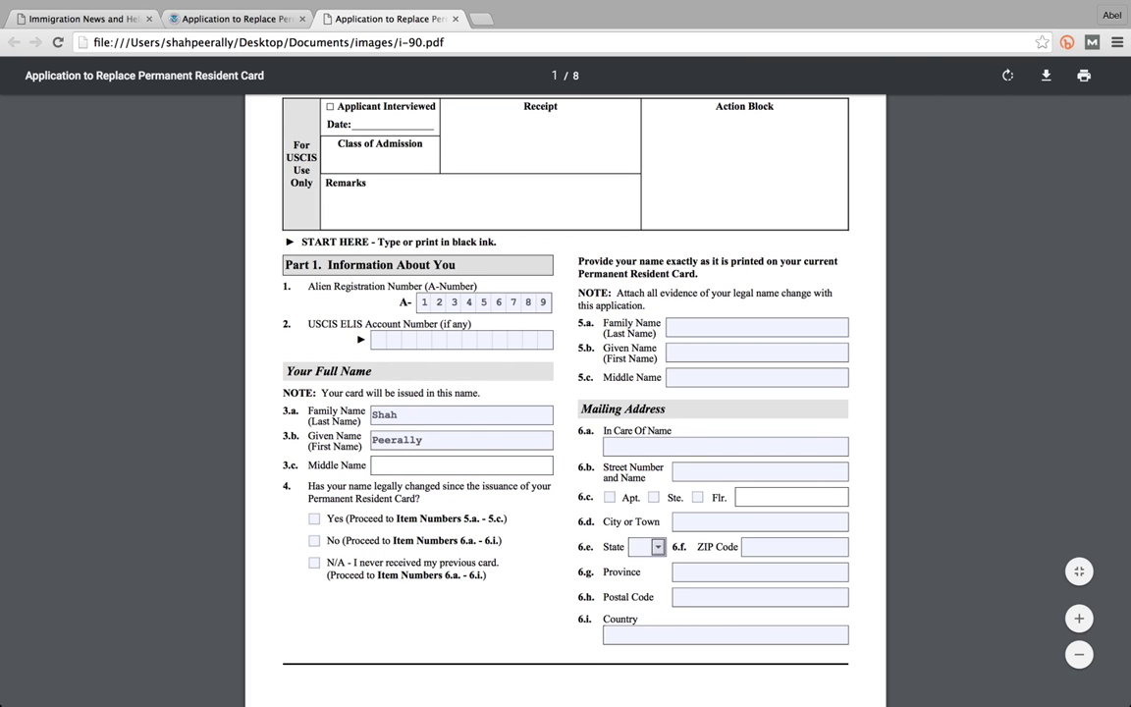
type("I")
key("BackSpace")
type("xxxxxx")
- Answer Yes to item 4, the legal name-change question
scroll(466, 421, "down", 1)
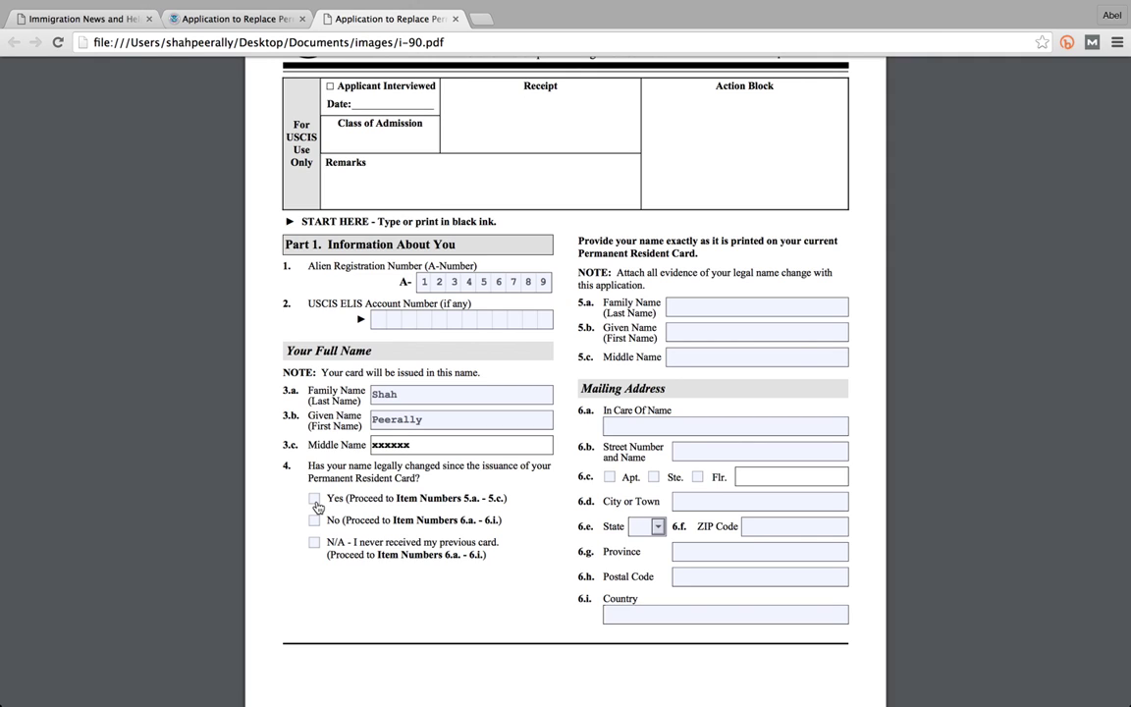
left_click(315, 501)
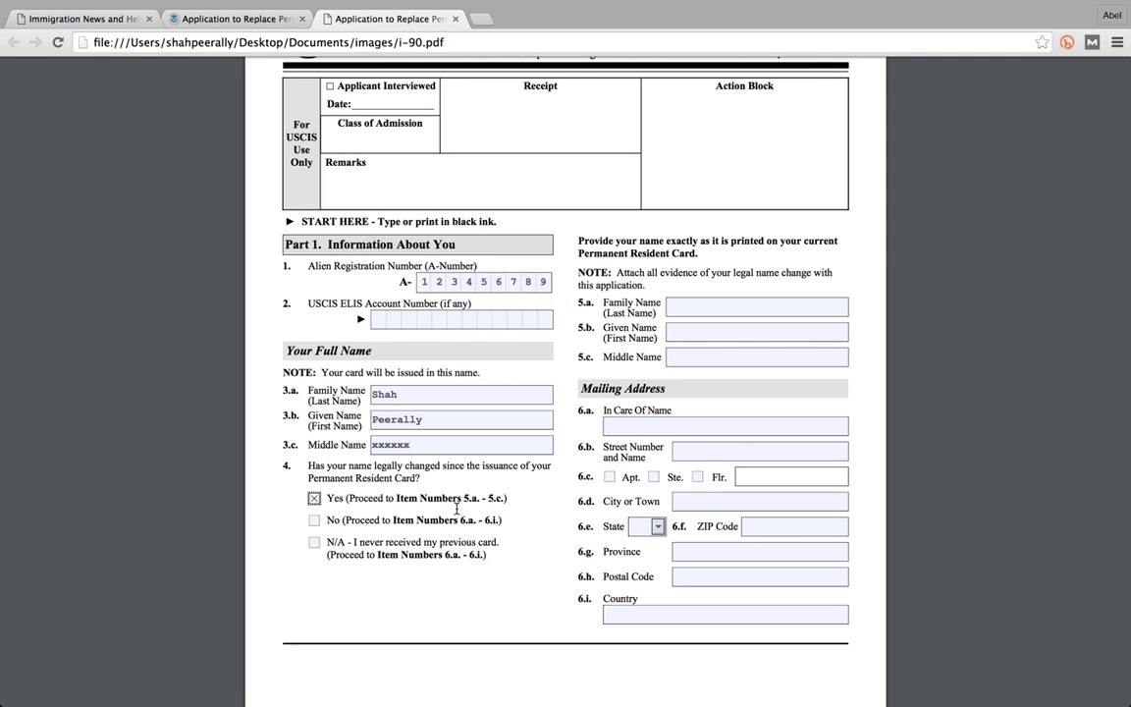
scroll(452, 502, "down", 3)
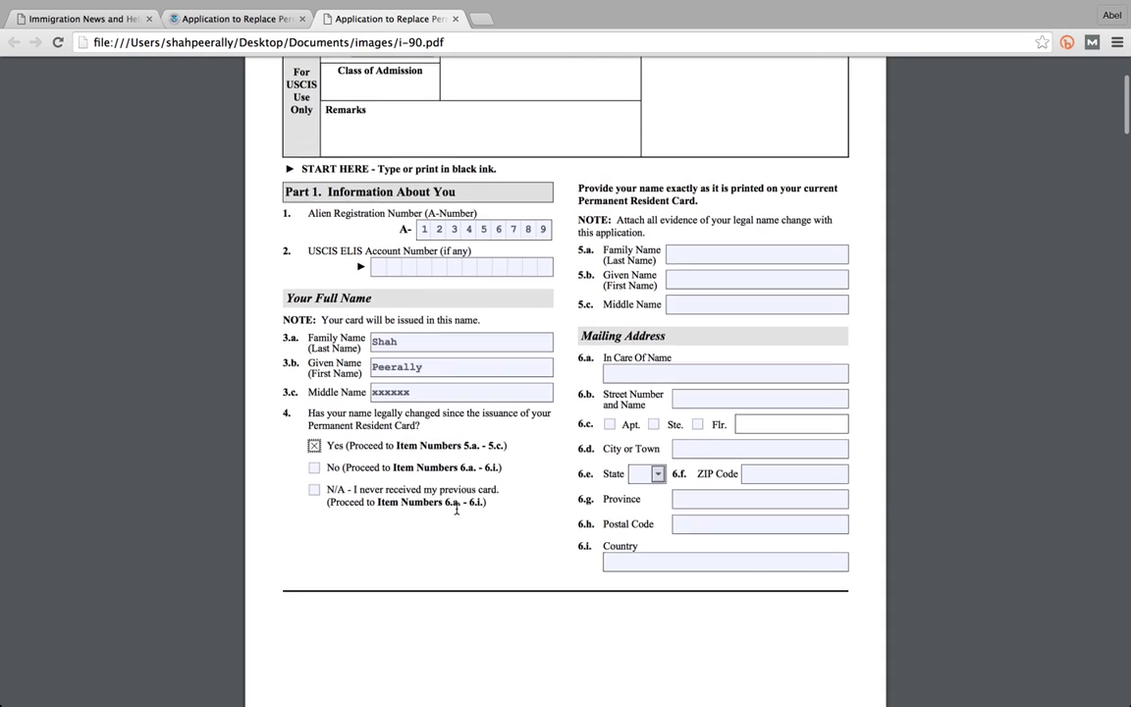
scroll(452, 501, "up", 2)
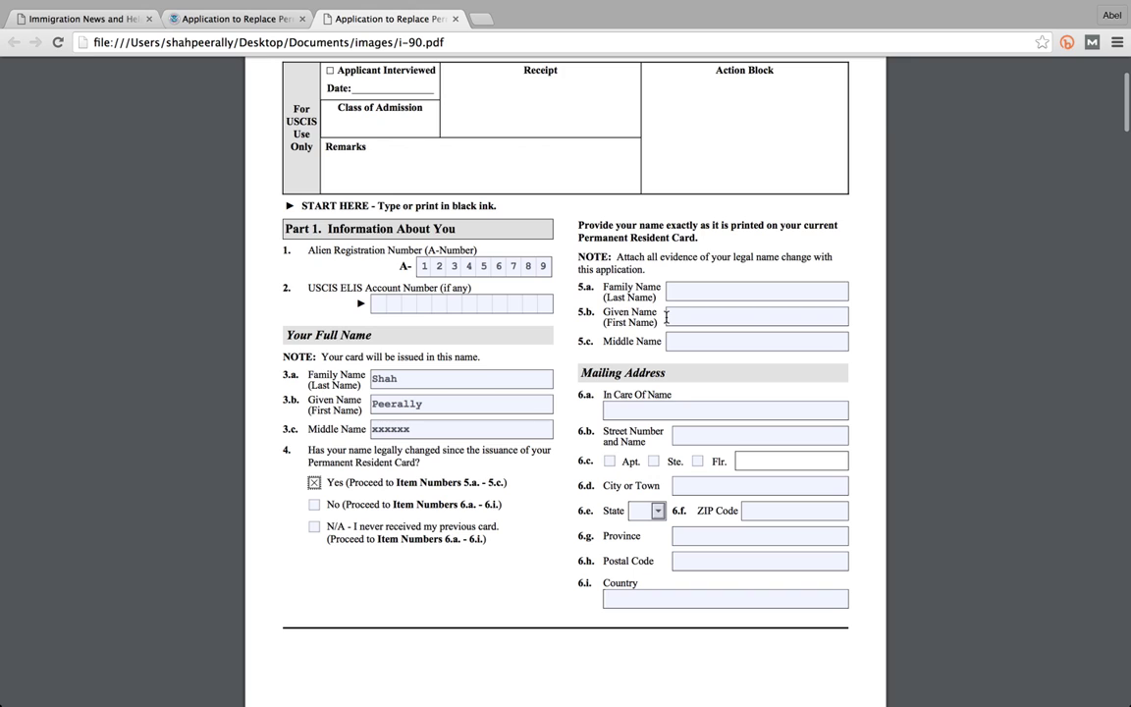
- Enter the family and given names printed on the current card in 5.a and 5.b
left_click(679, 289)
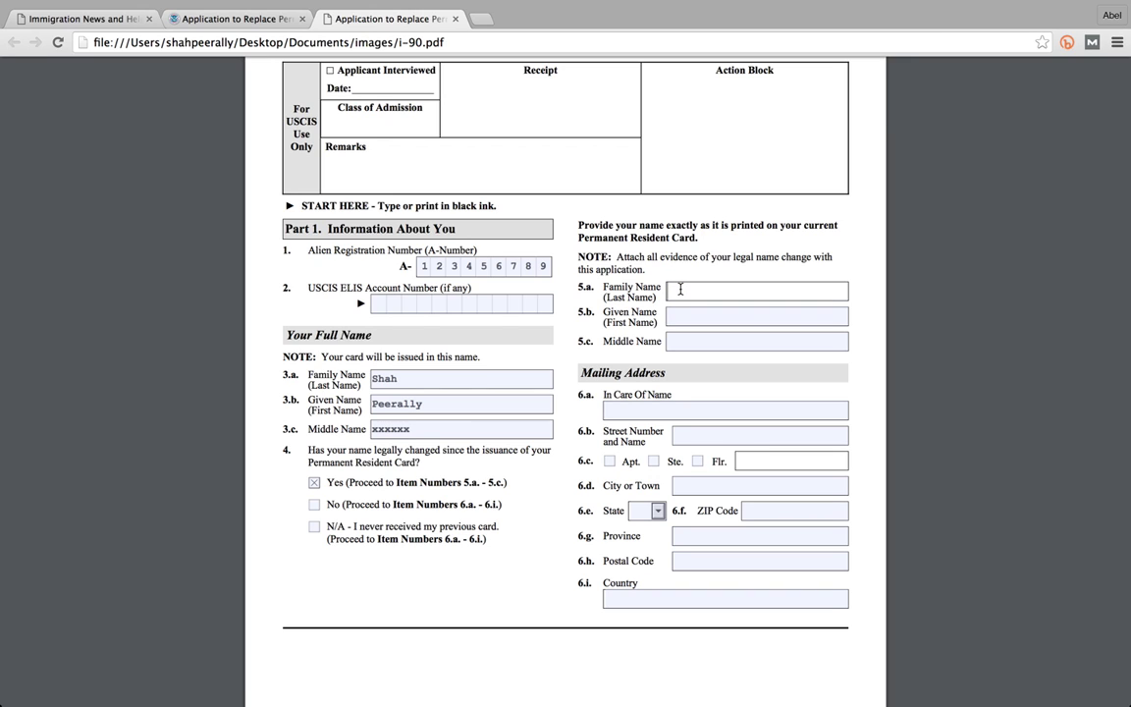
type("raj")
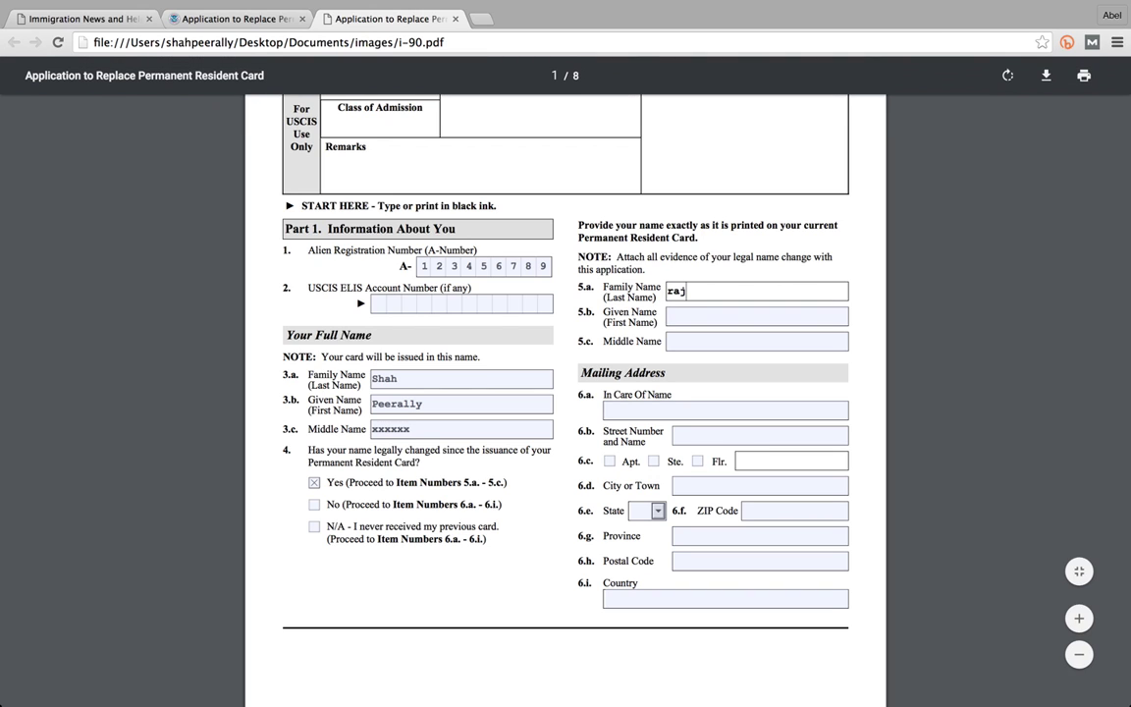
key("Tab")
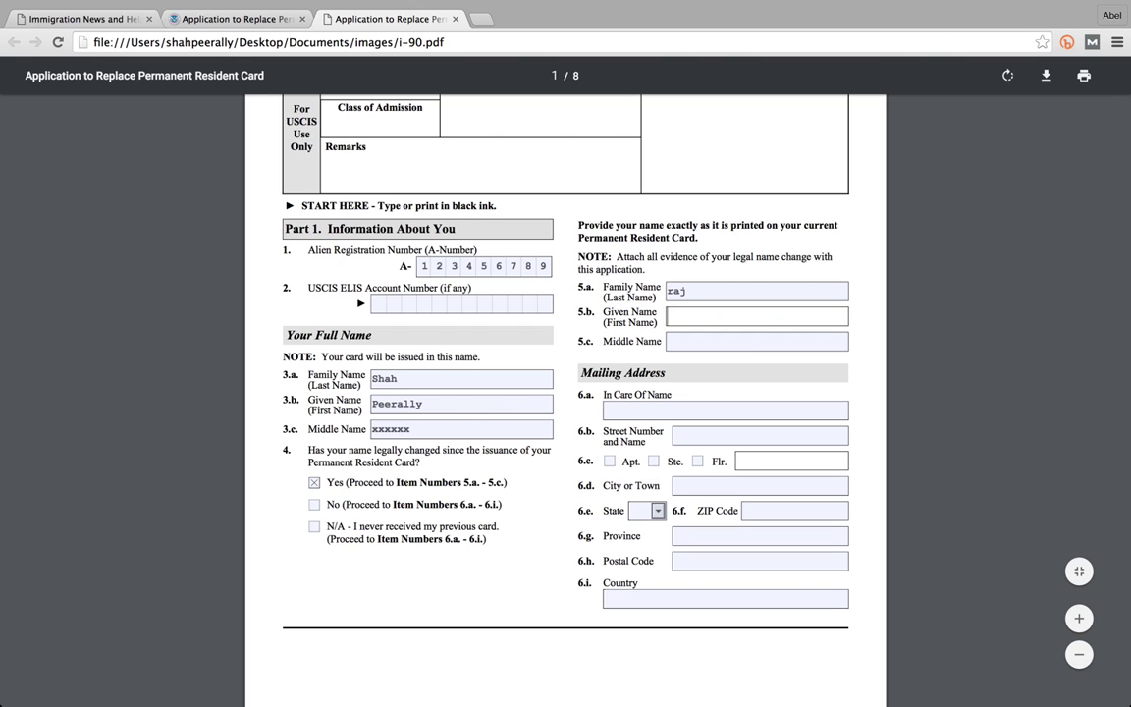
type("node")
key("BackSpace")
type("e")
key("Tab")
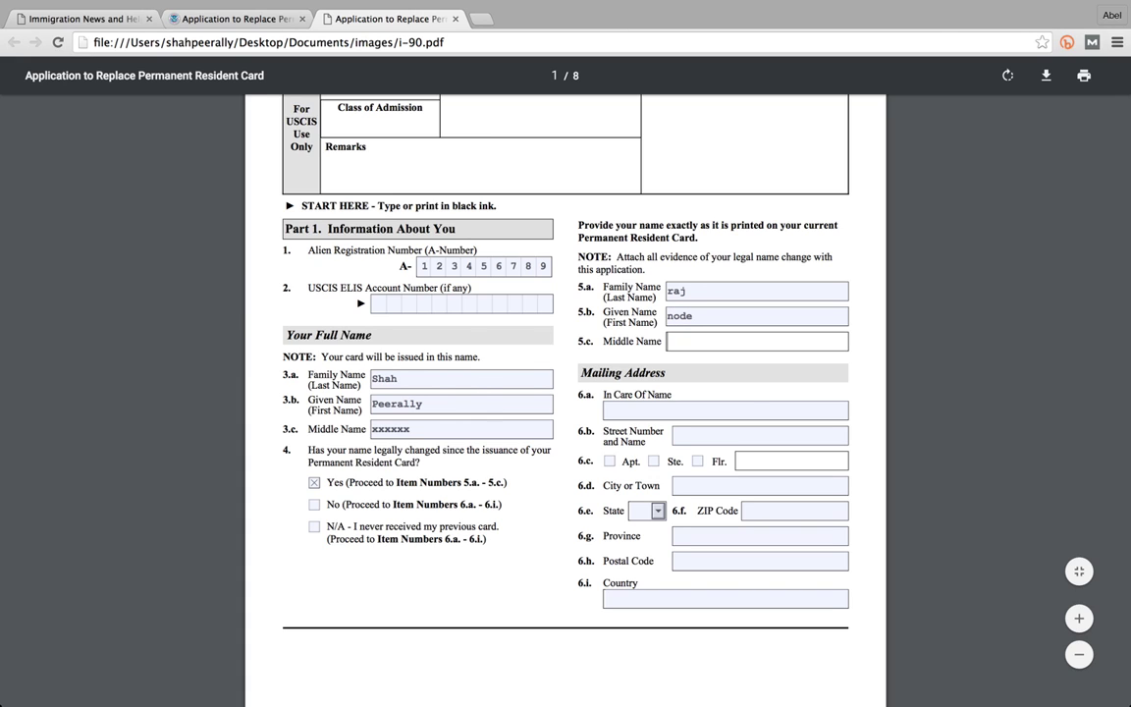
- Fill in the In Care Of Name in 6.a and continue to page 2
left_click(635, 411)
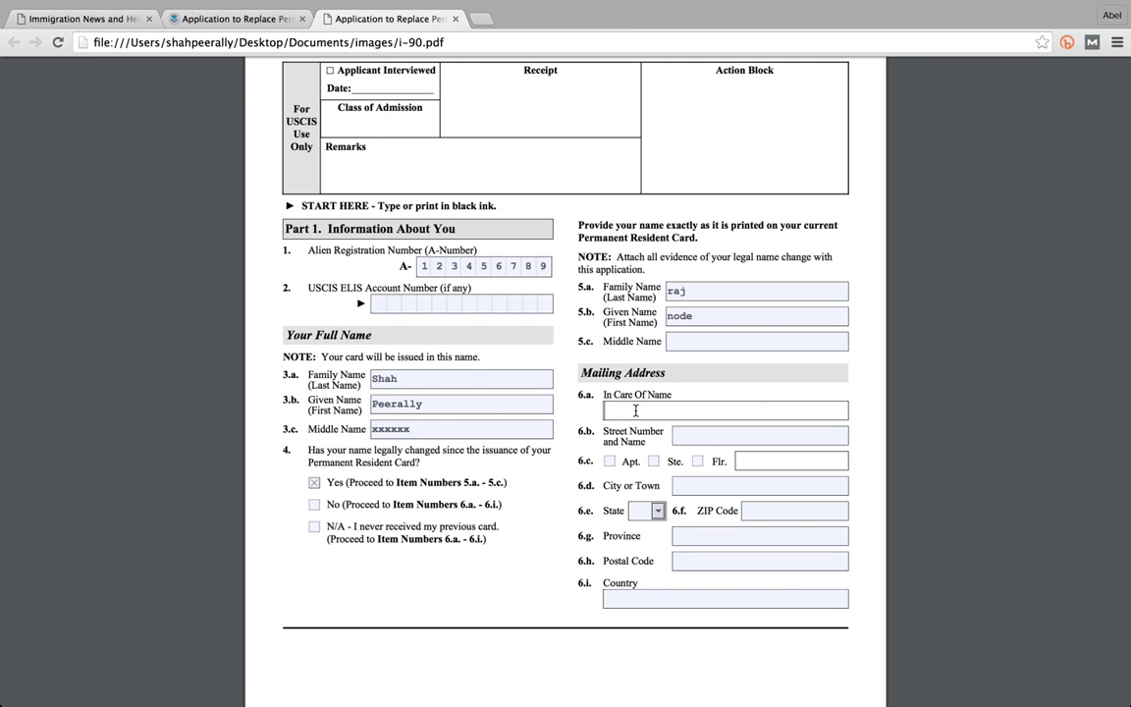
type("yyyyyyy")
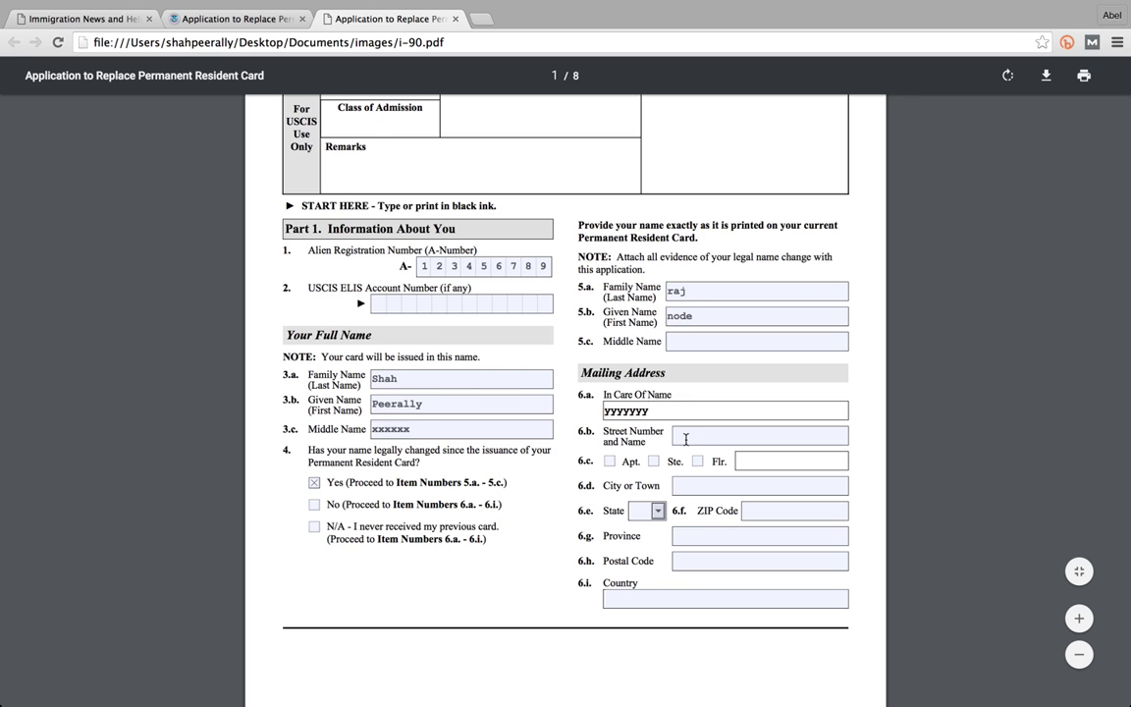
scroll(686, 437, "down", 1)
scroll(686, 437, "down", 10)
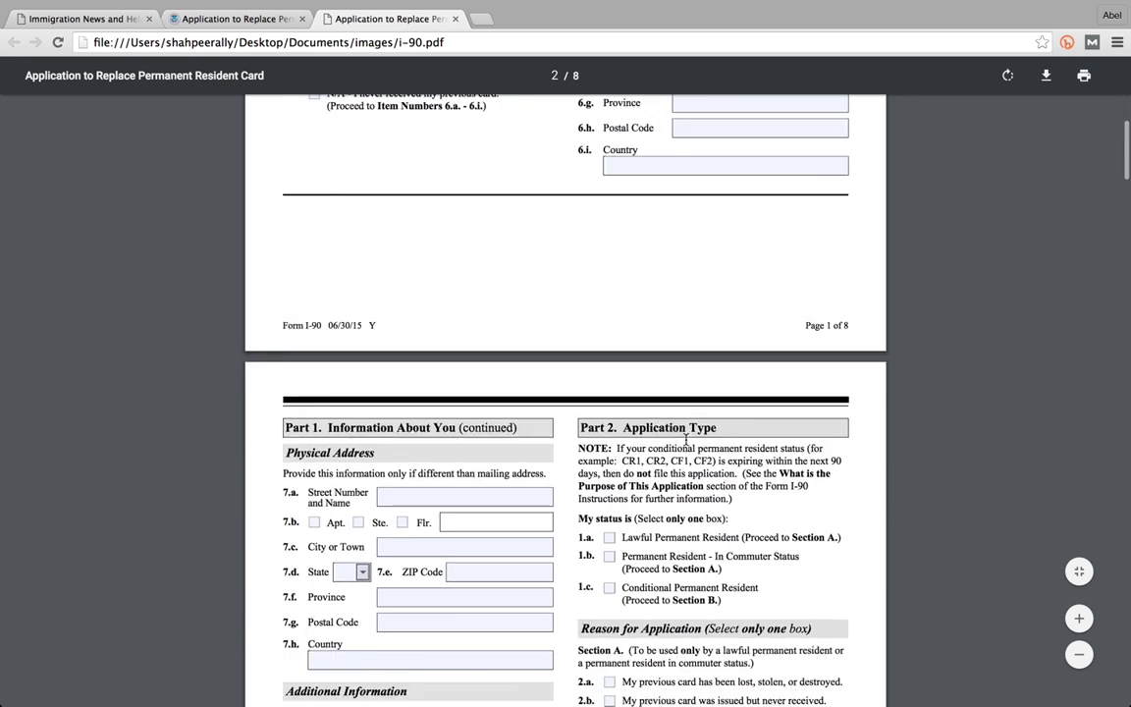
- Enter the physical street address, mark it as a suite, and fill in the city
left_click(477, 369)
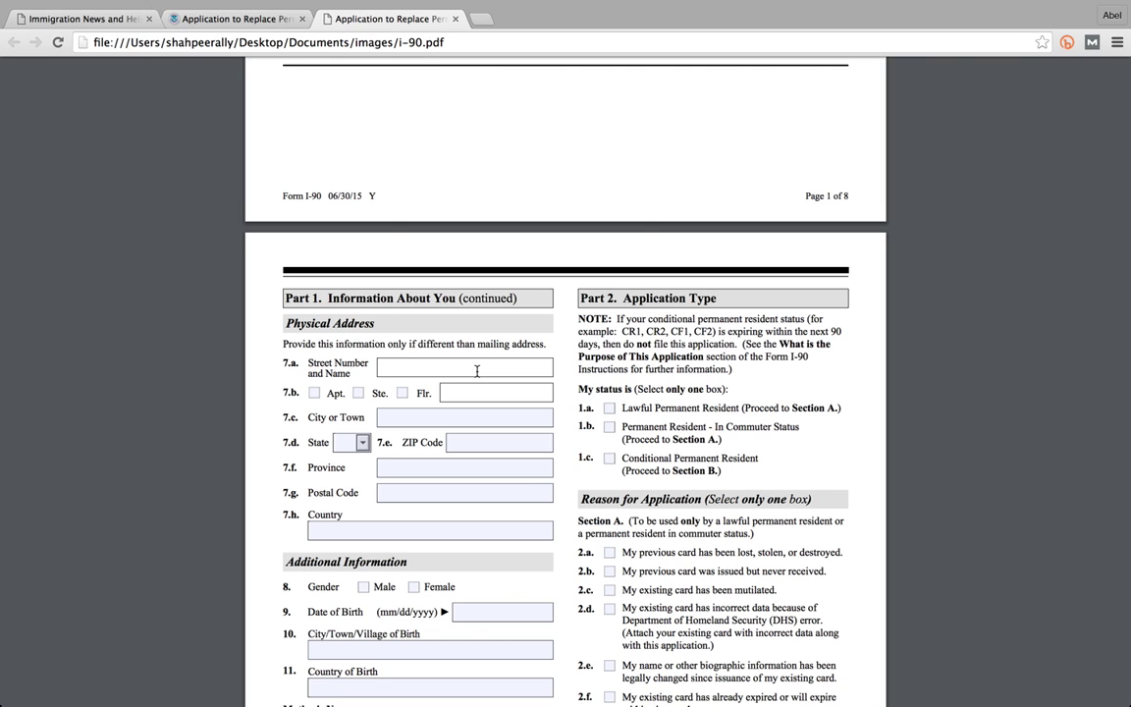
left_click(477, 371)
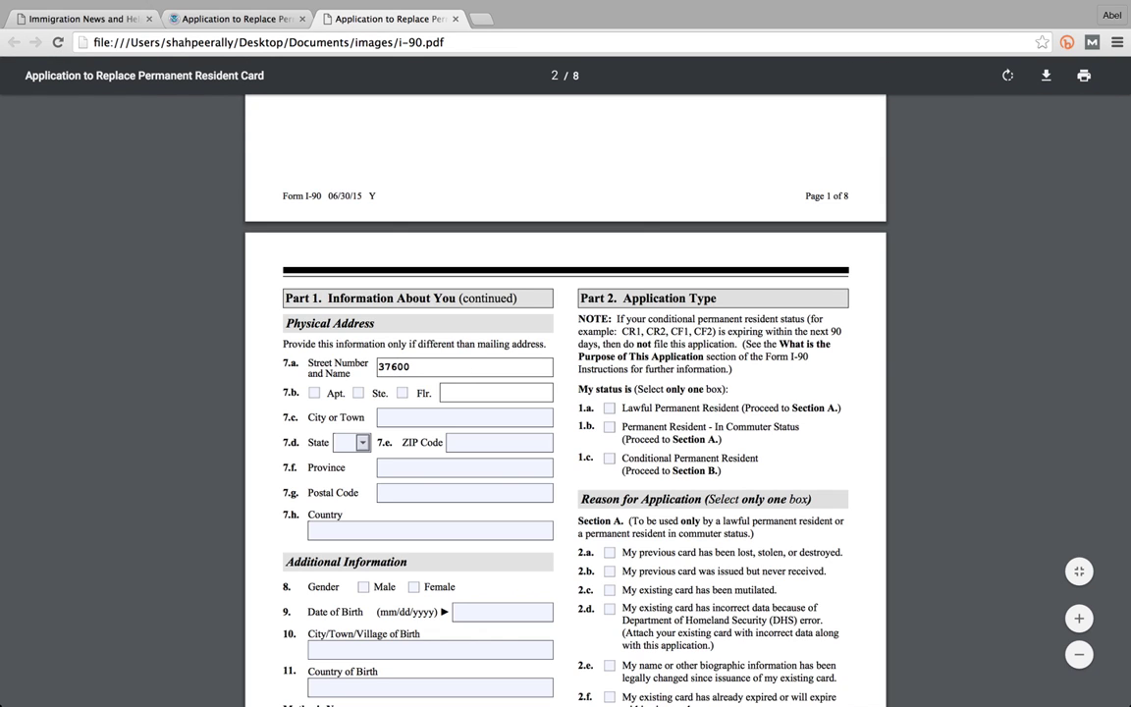
left_click(358, 392)
left_click(458, 393)
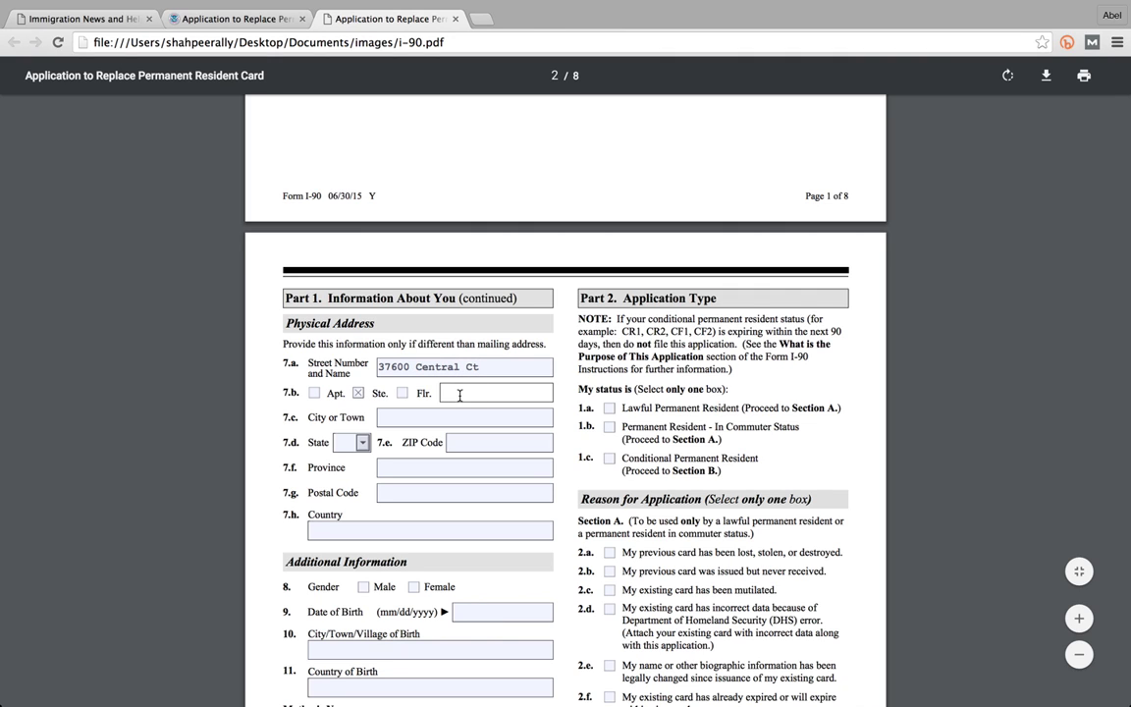
left_click(427, 418)
type("Newark")
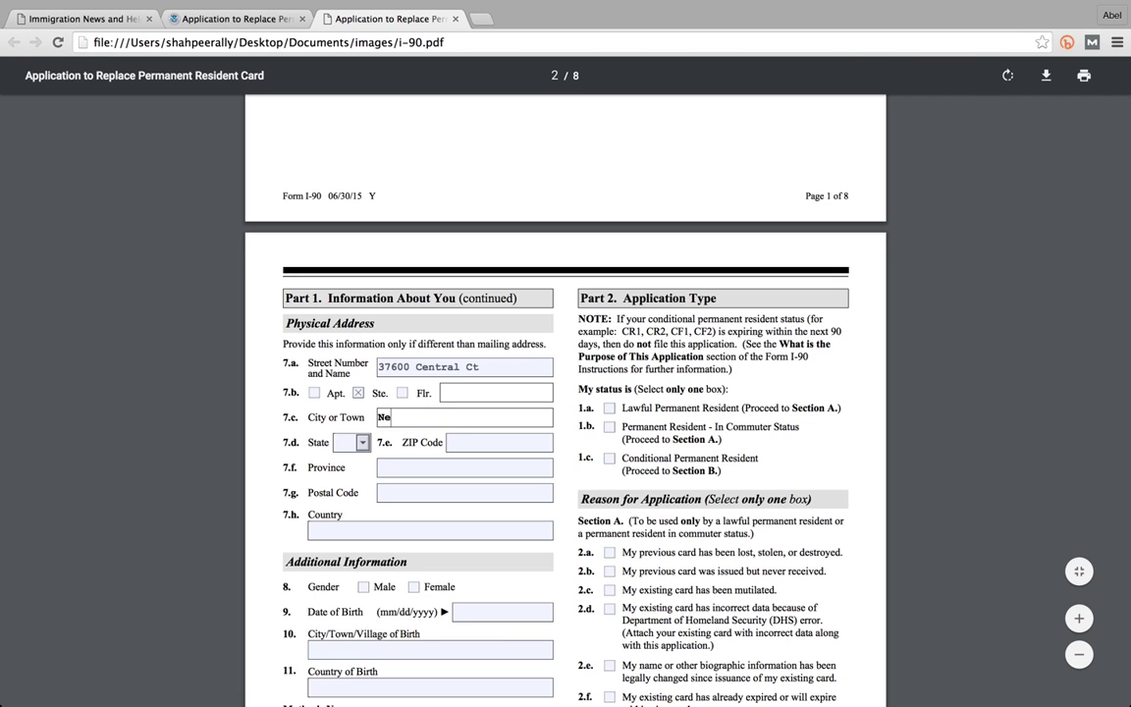
- Choose CA as the state, enter the ZIP code, and set the country to usa
left_click(362, 442)
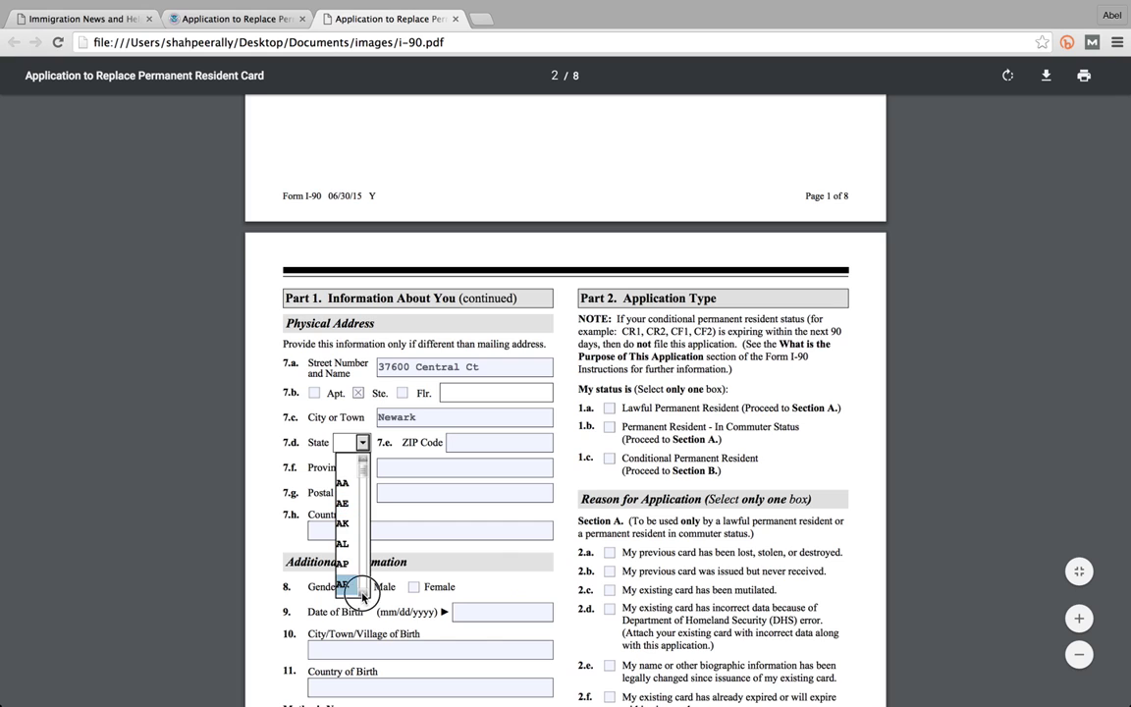
scroll(358, 590, "down", 3)
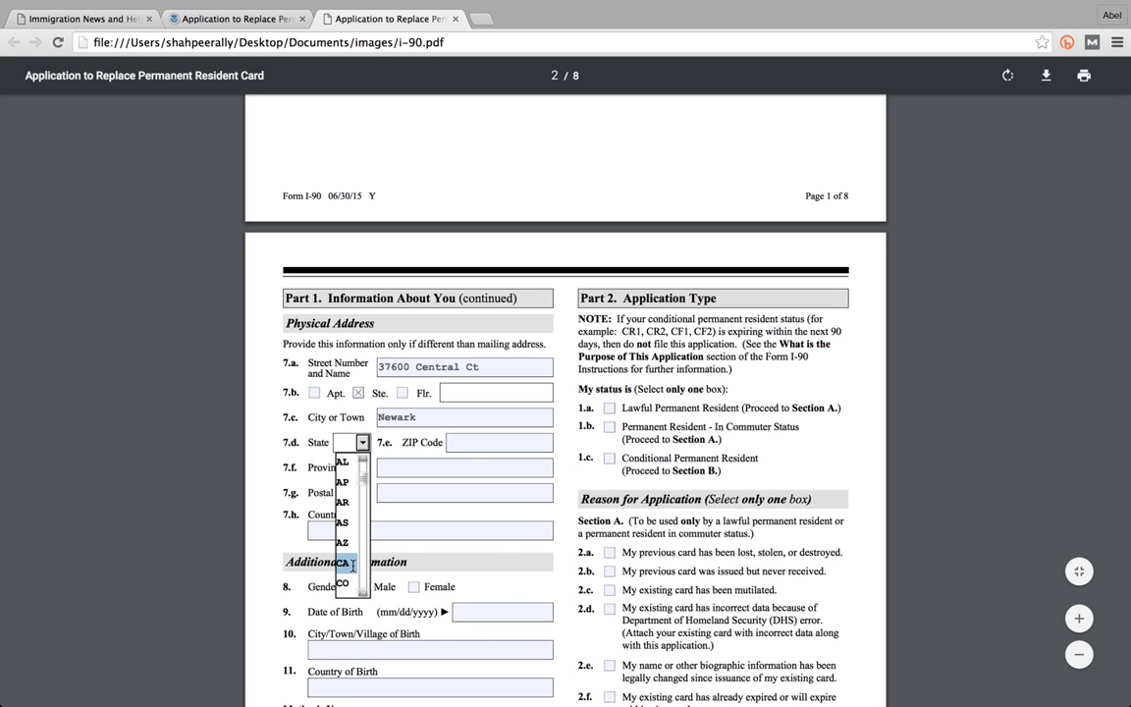
left_click(344, 563)
left_click(470, 450)
type("9")
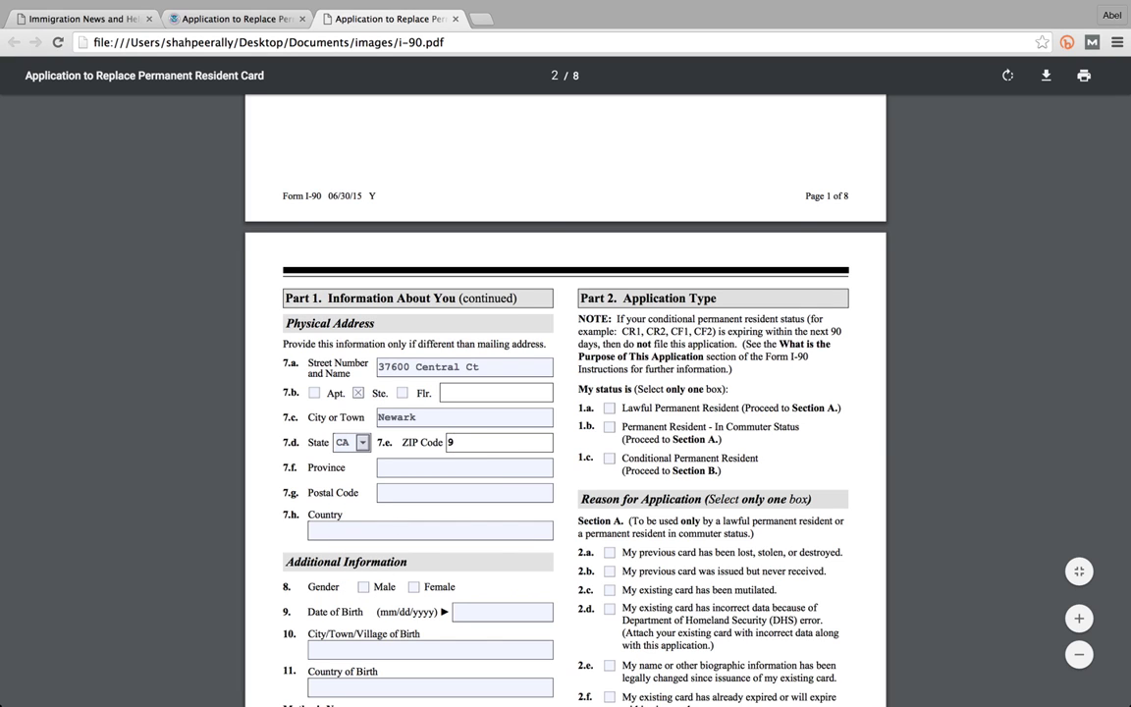
type("4560")
scroll(451, 498, "down", 1)
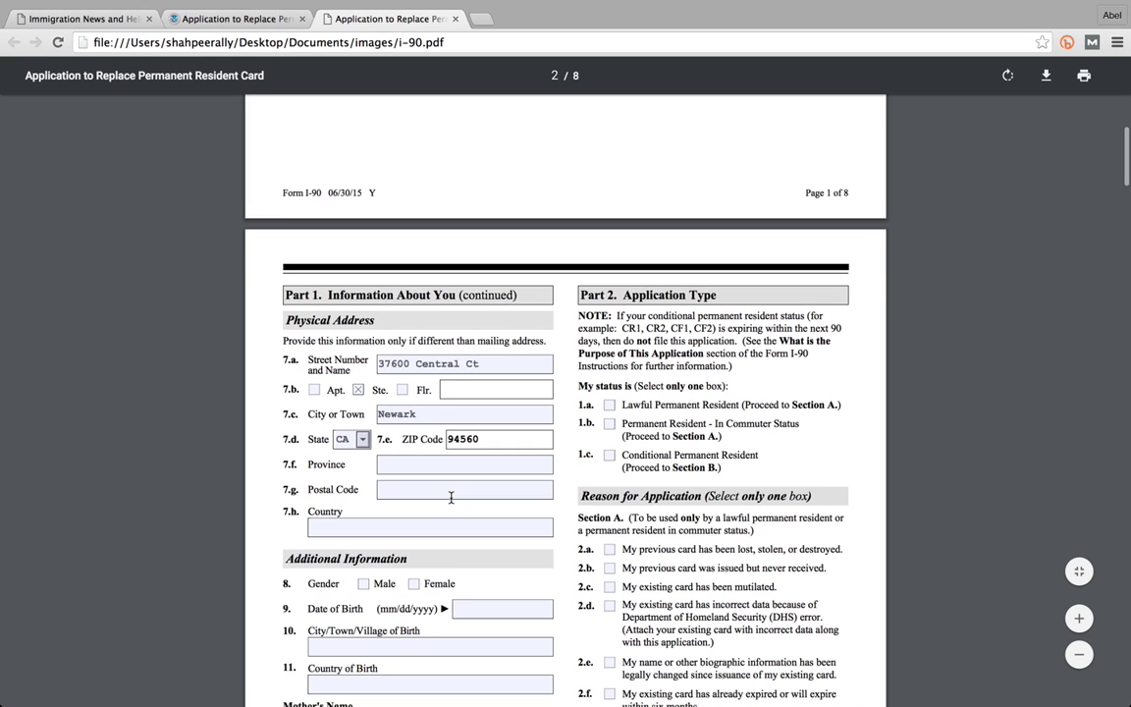
scroll(451, 498, "down", 1)
left_click(451, 498)
type("u")
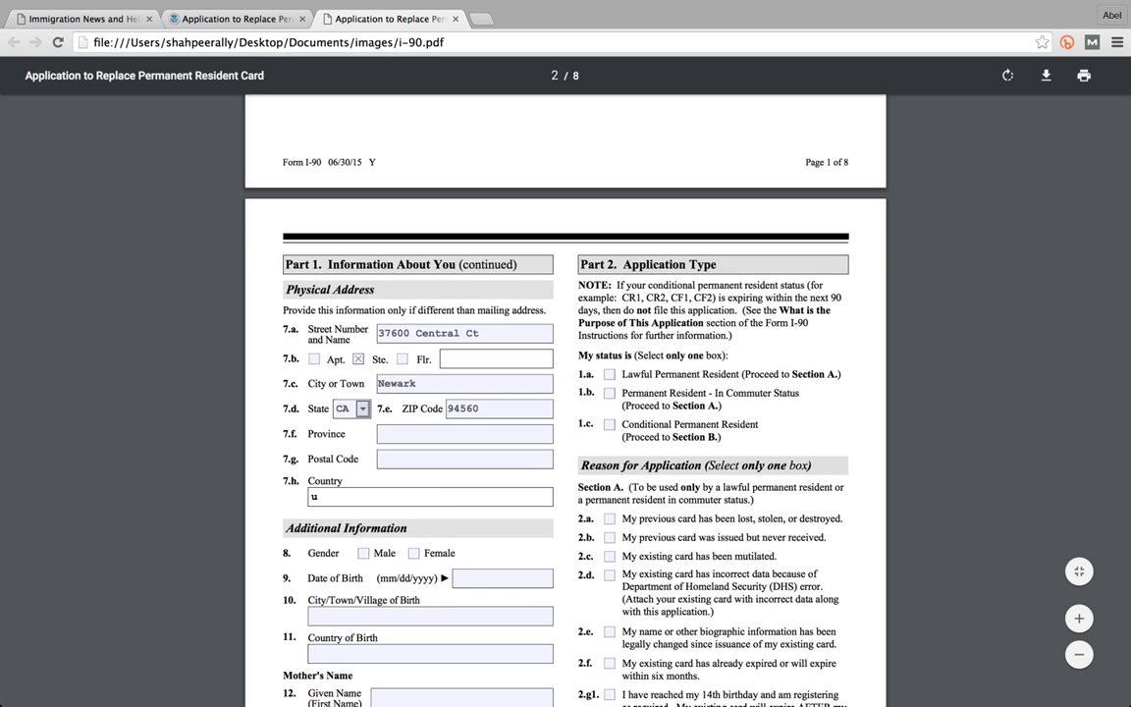
type("sa")
- Mark gender as Male, enter the date of birth, and set birth city to Mauritius
scroll(484, 489, "down", 1)
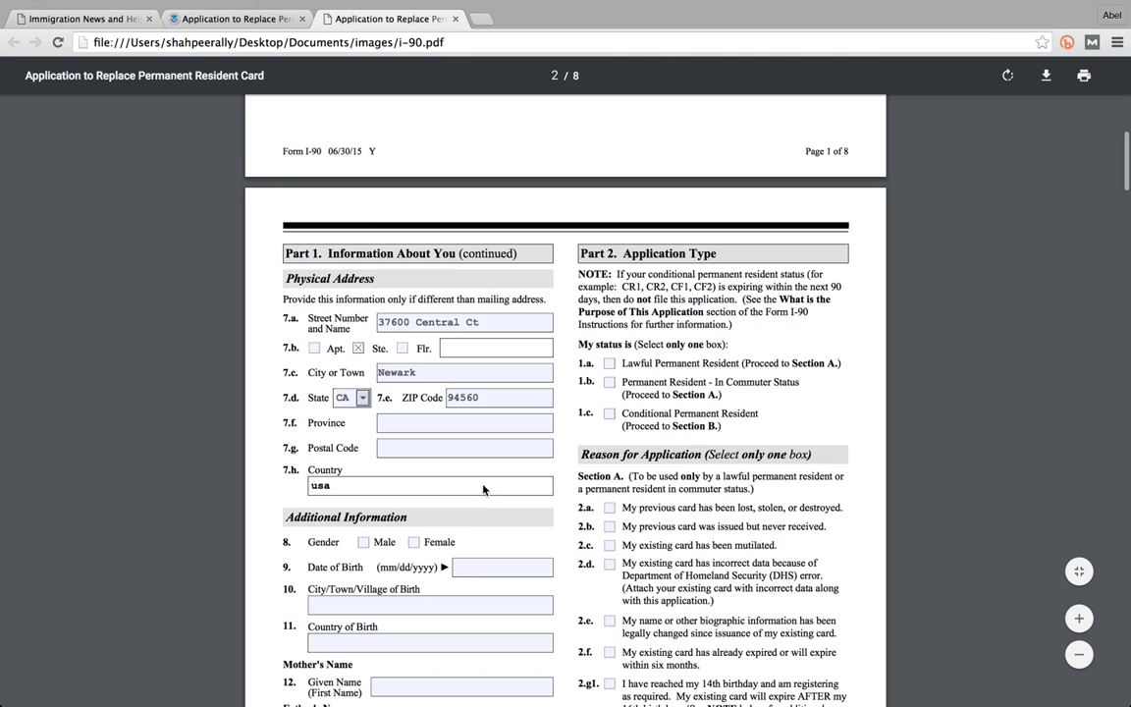
scroll(484, 489, "down", 3)
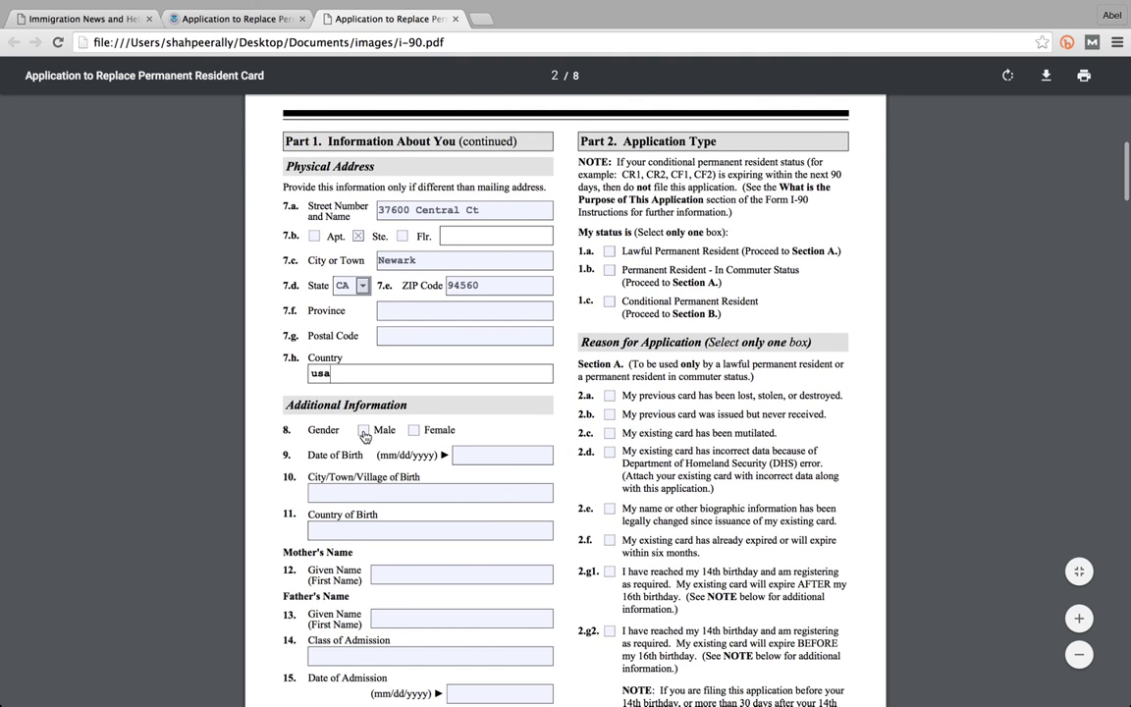
left_click(364, 431)
left_click(460, 455)
type("7")
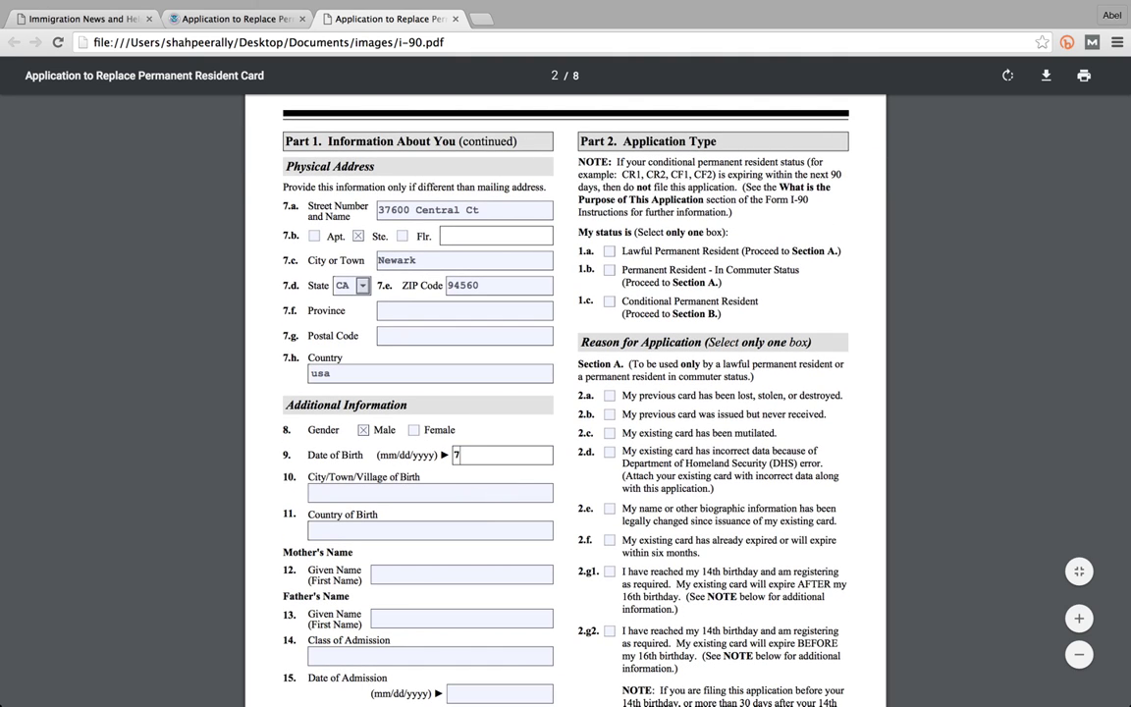
type("777777")
left_click(392, 489)
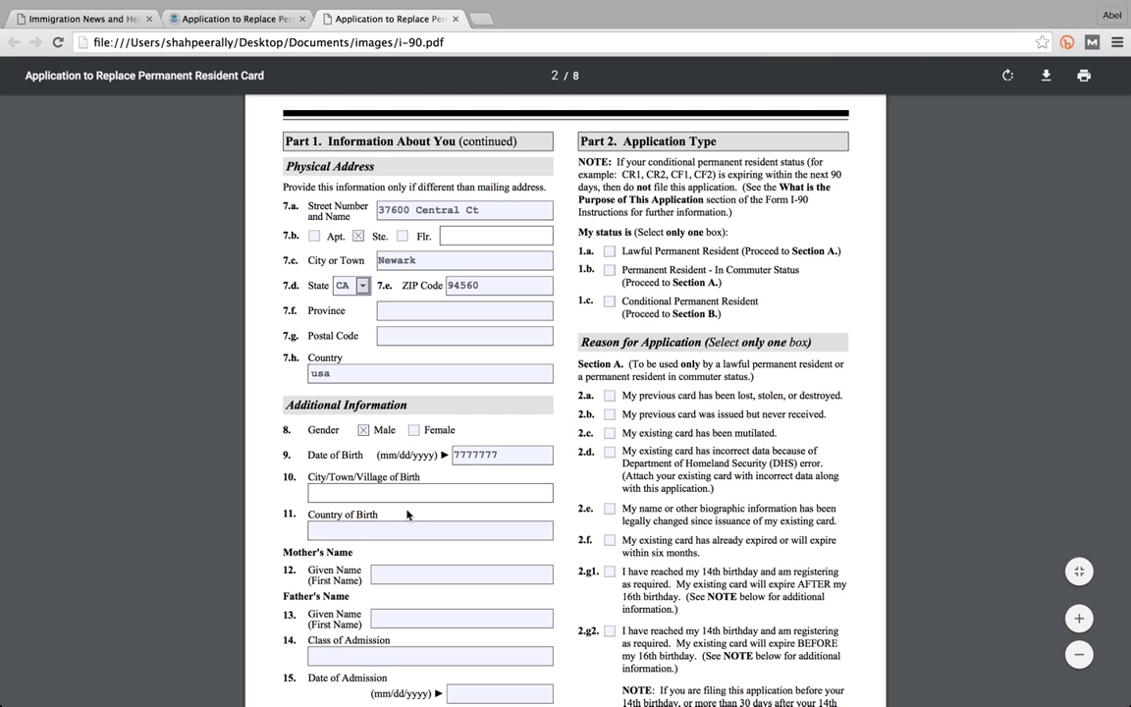
type("Mauritius")
- Enter the applicant's Social Security Number
scroll(397, 507, "down", 2)
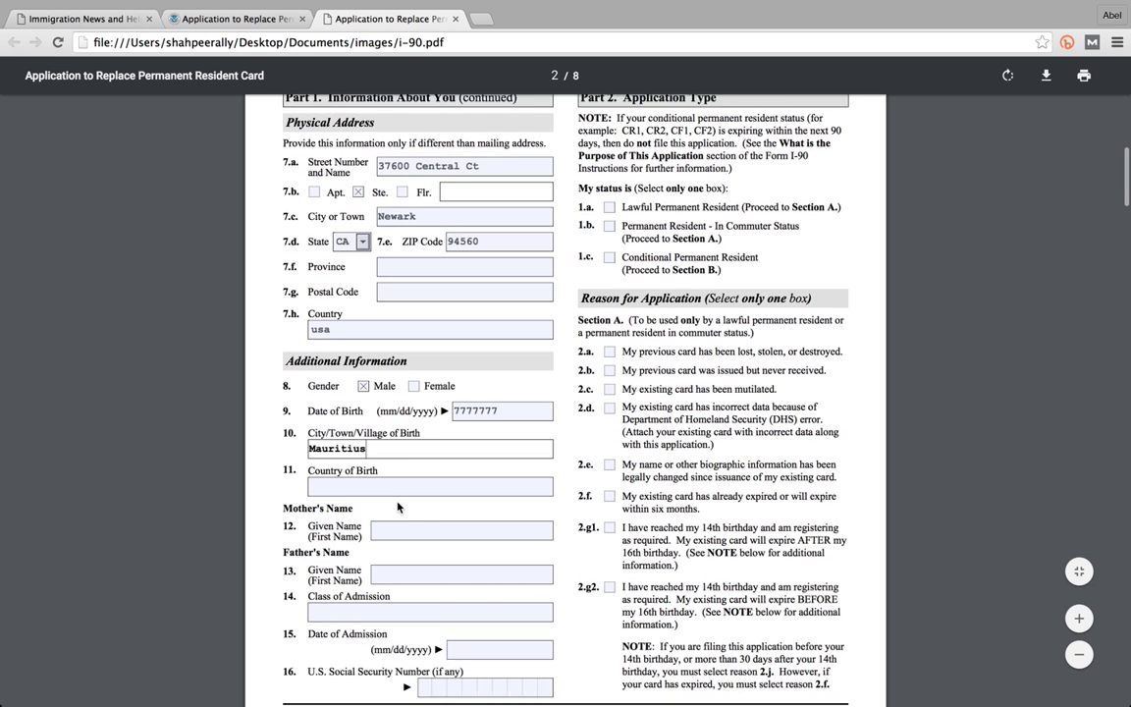
left_click(396, 486)
scroll(396, 487, "down", 3)
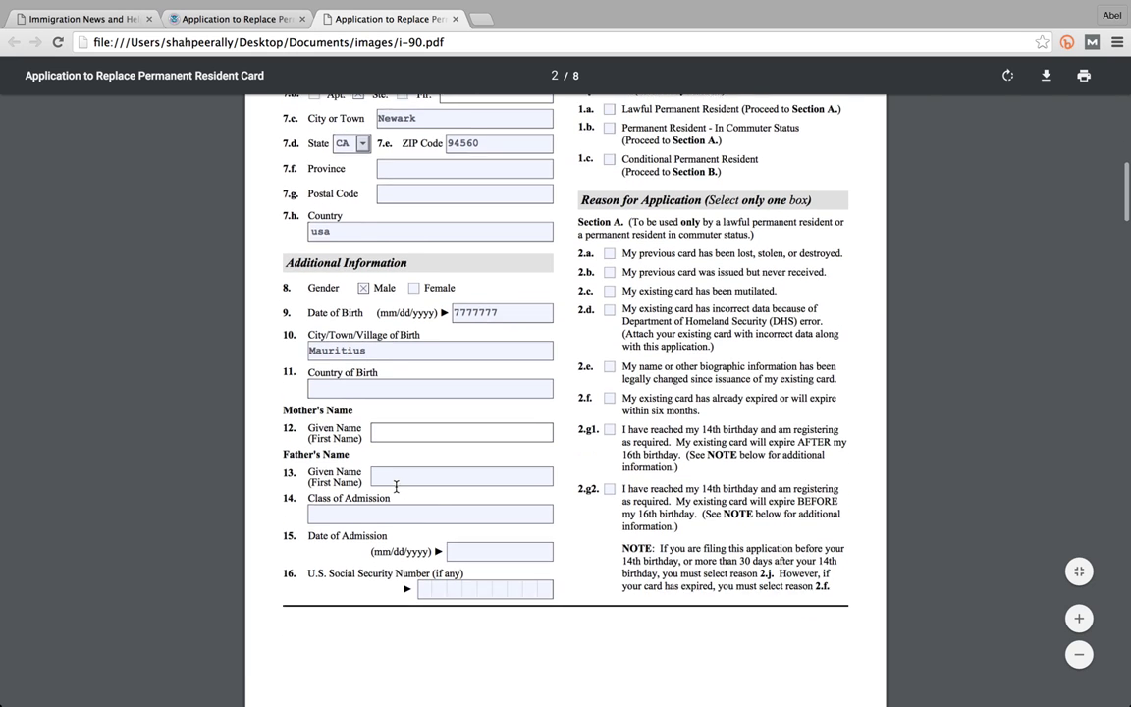
left_click(426, 494)
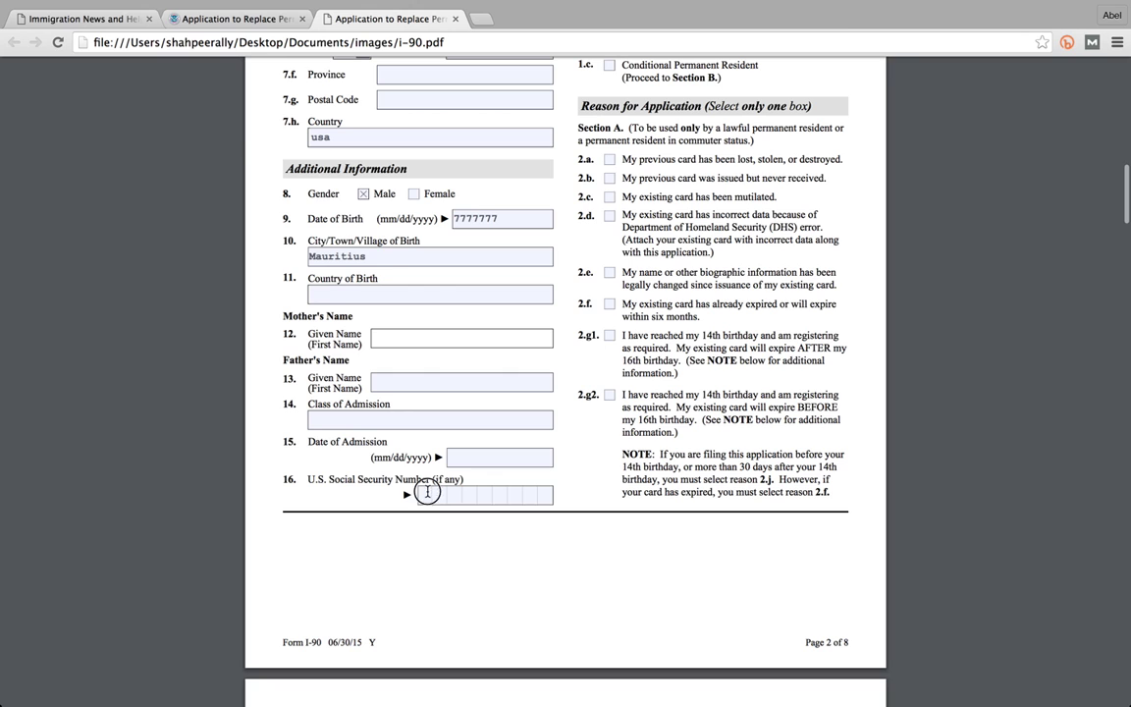
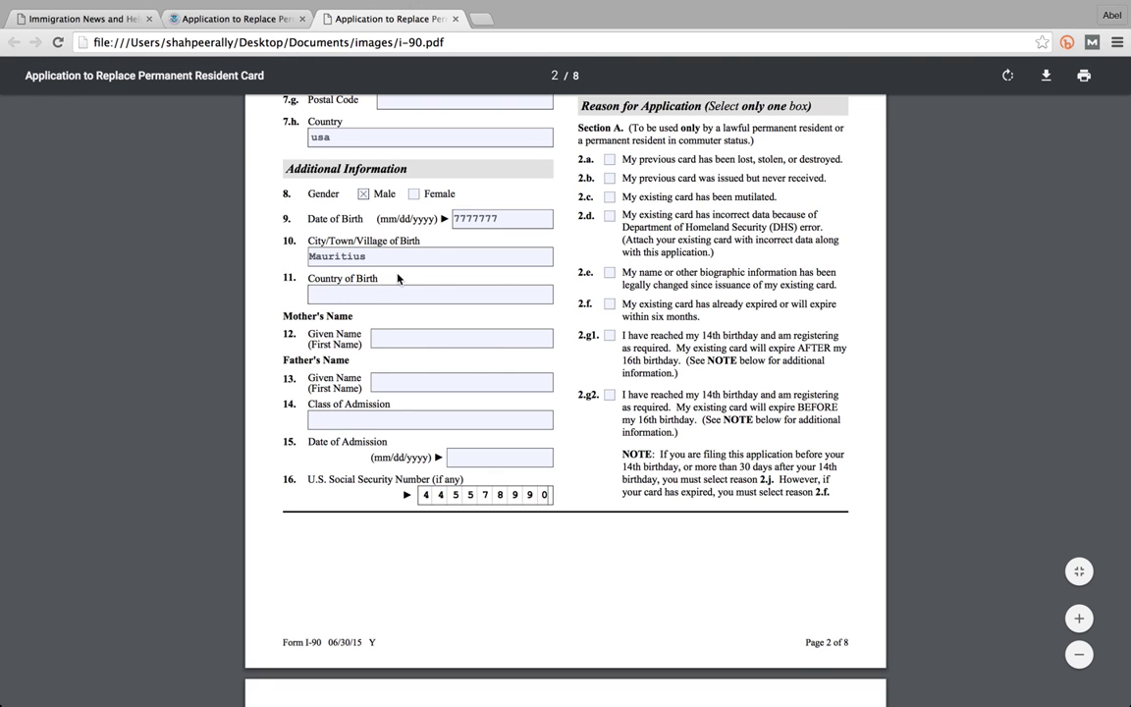
scroll(398, 279, "down", 1)
scroll(398, 278, "up", 2)
scroll(398, 279, "up", 5)
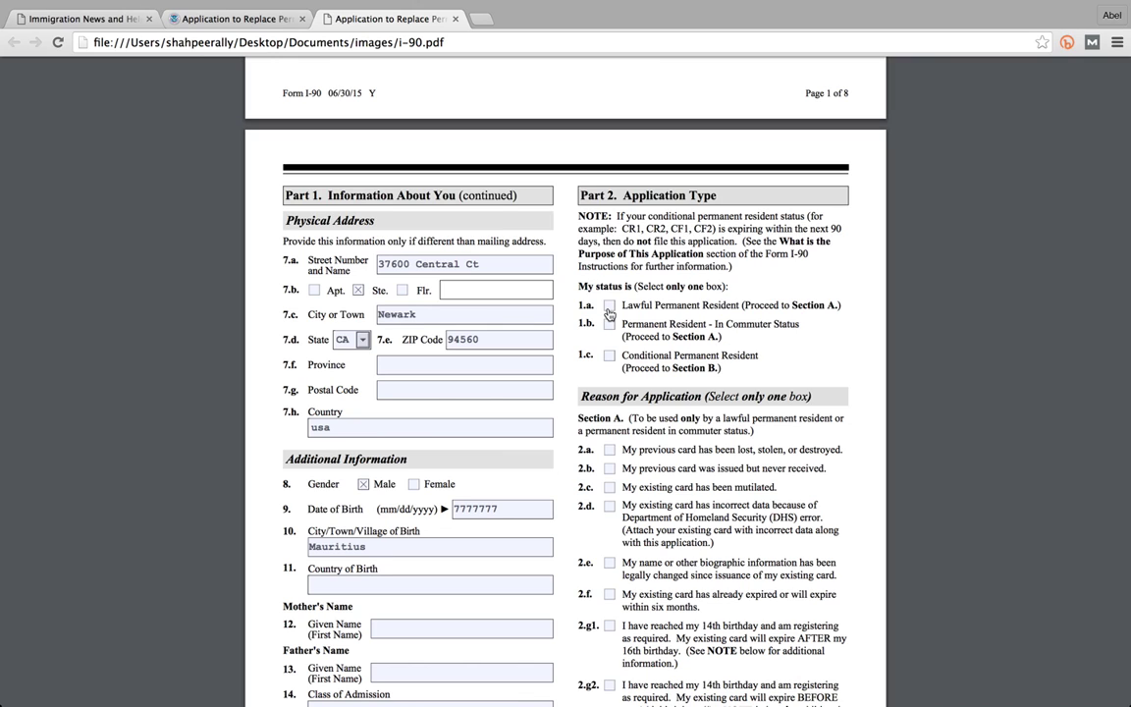
- Tick 1.a Lawful Permanent Resident and replacement reasons 2.a, 2.e and 2.g1
left_click(609, 307)
scroll(731, 261, "down", 2)
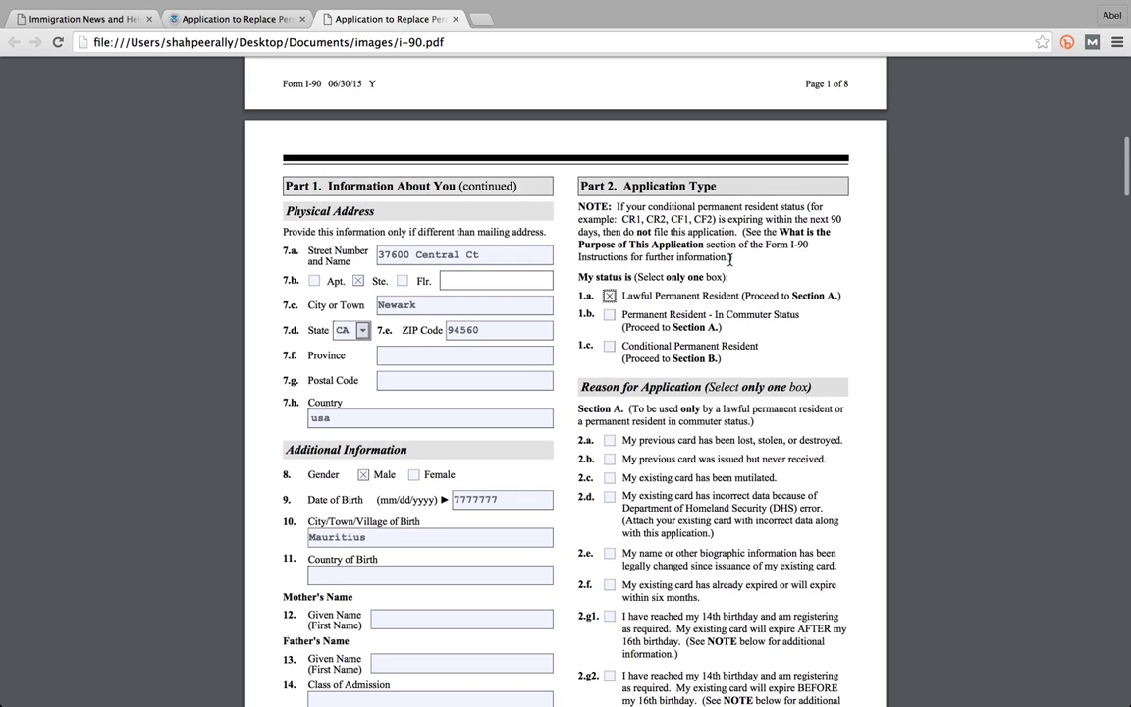
scroll(731, 260, "down", 5)
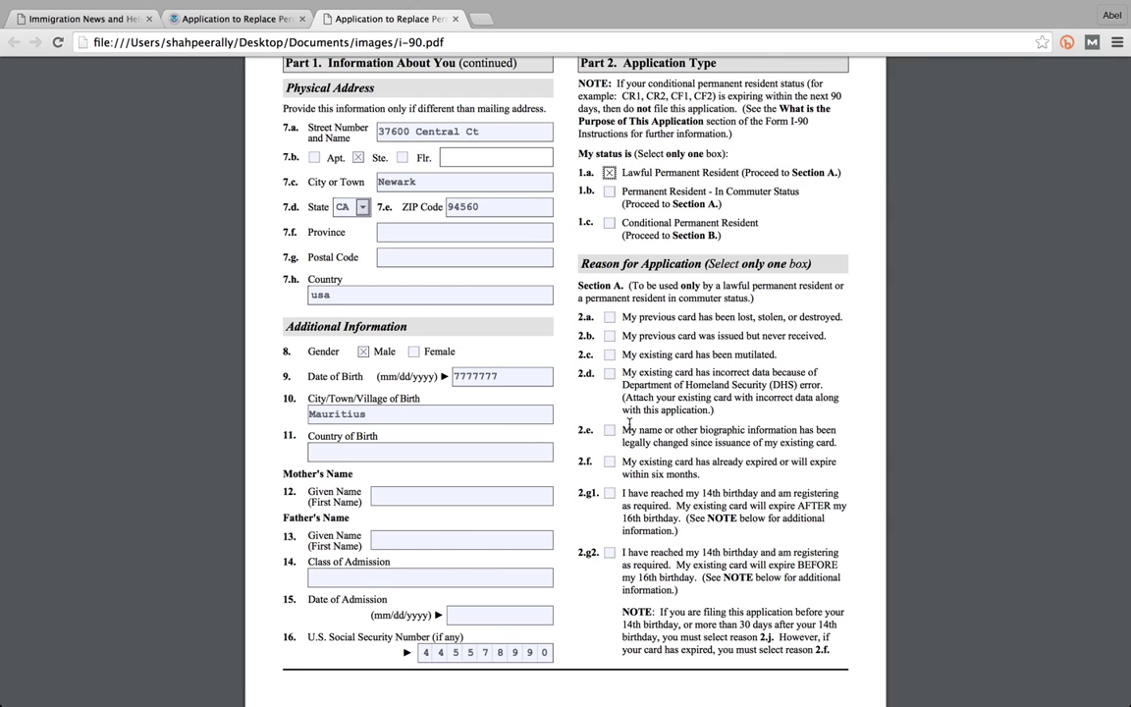
left_click(610, 318)
scroll(636, 395, "down", 1)
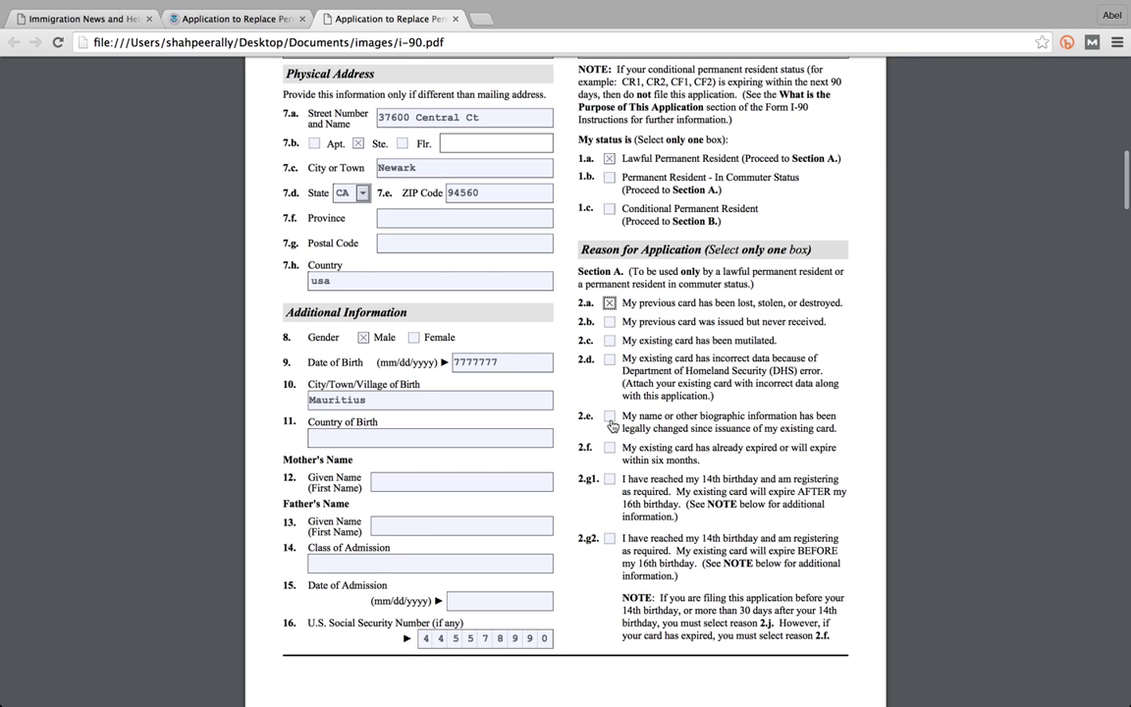
left_click(610, 417)
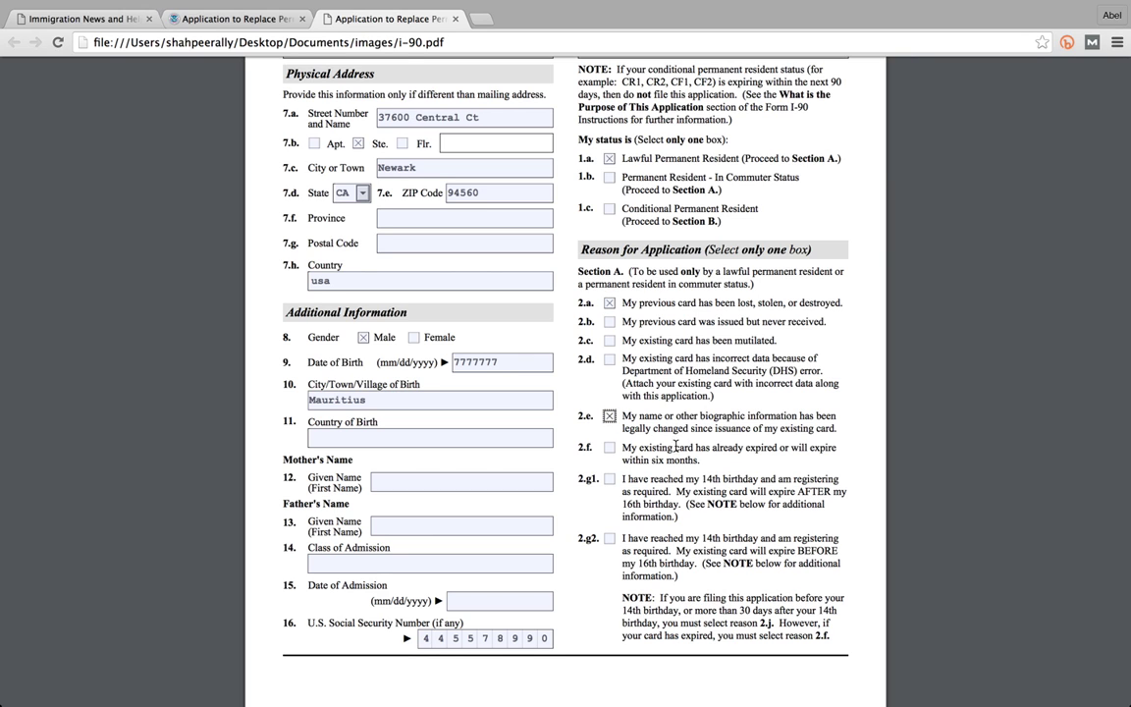
scroll(676, 444, "down", 1)
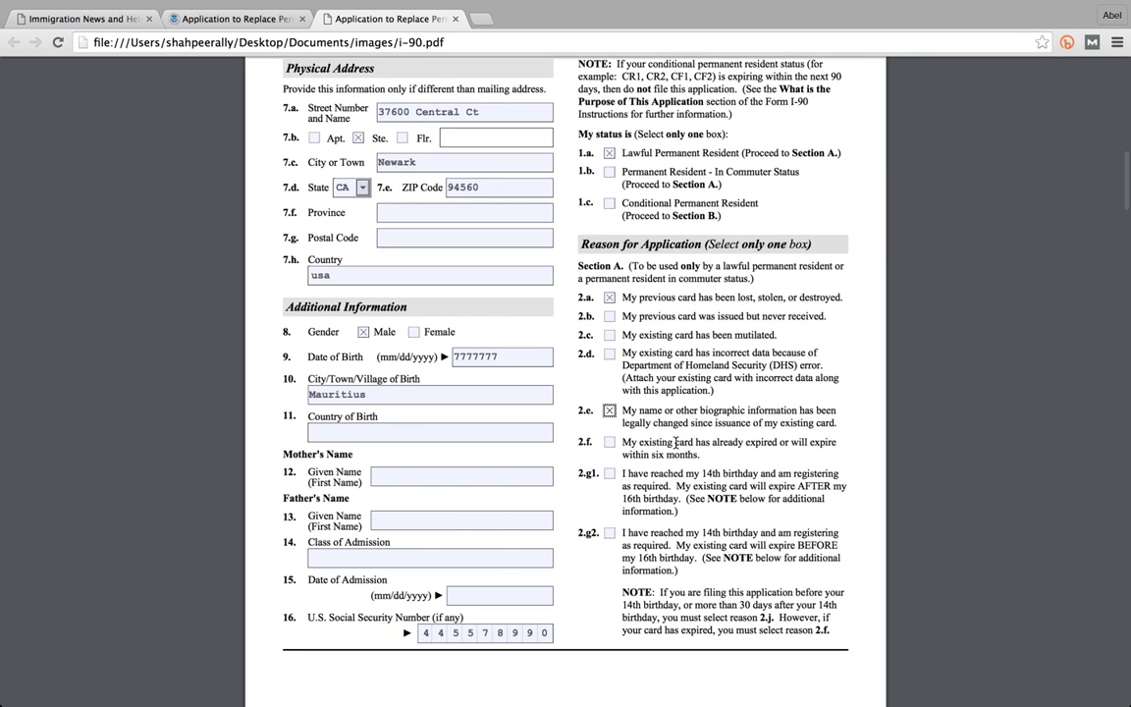
scroll(676, 444, "down", 2)
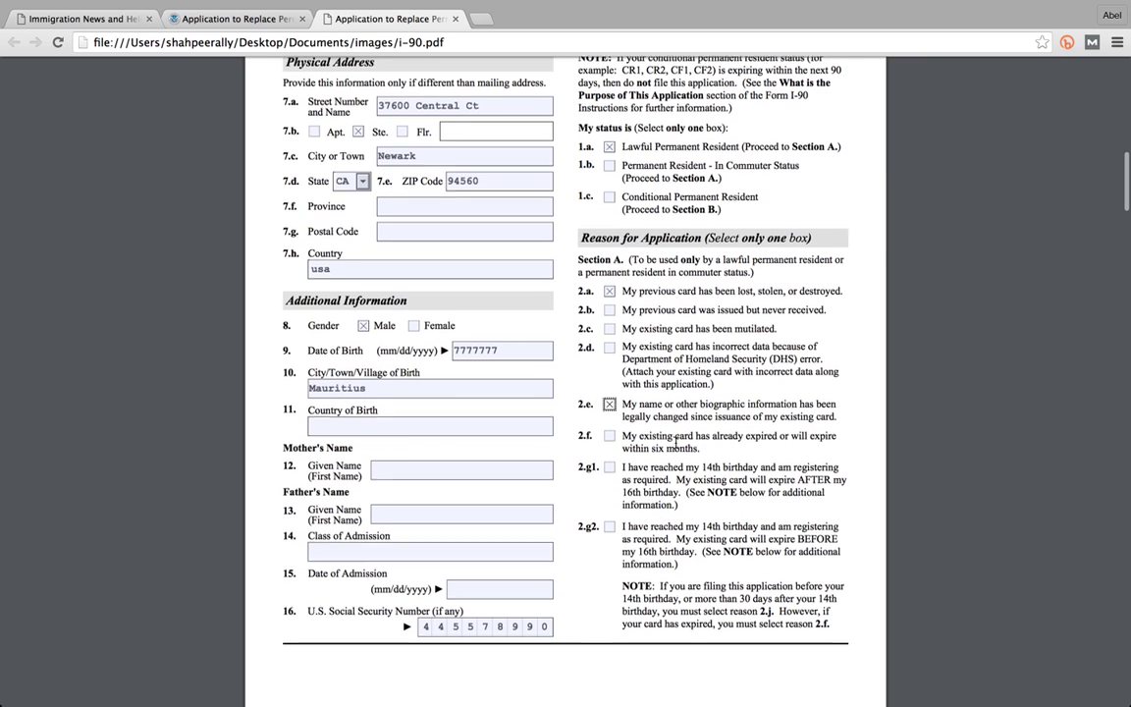
left_click(610, 462)
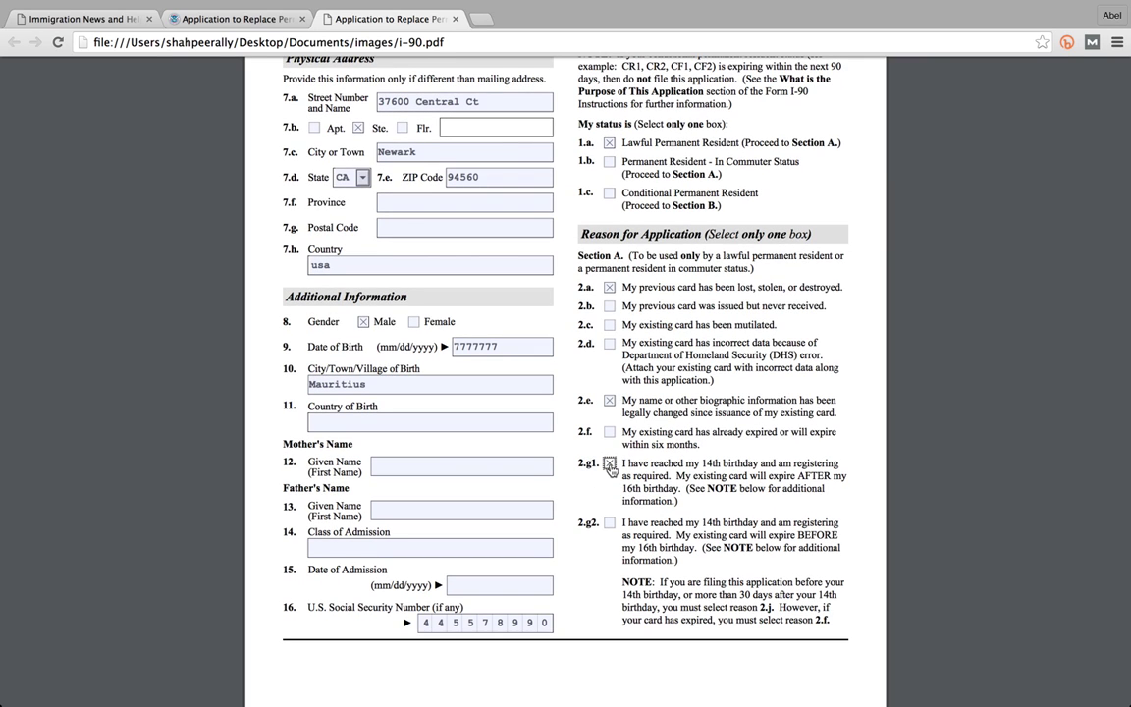
scroll(685, 447, "down", 5)
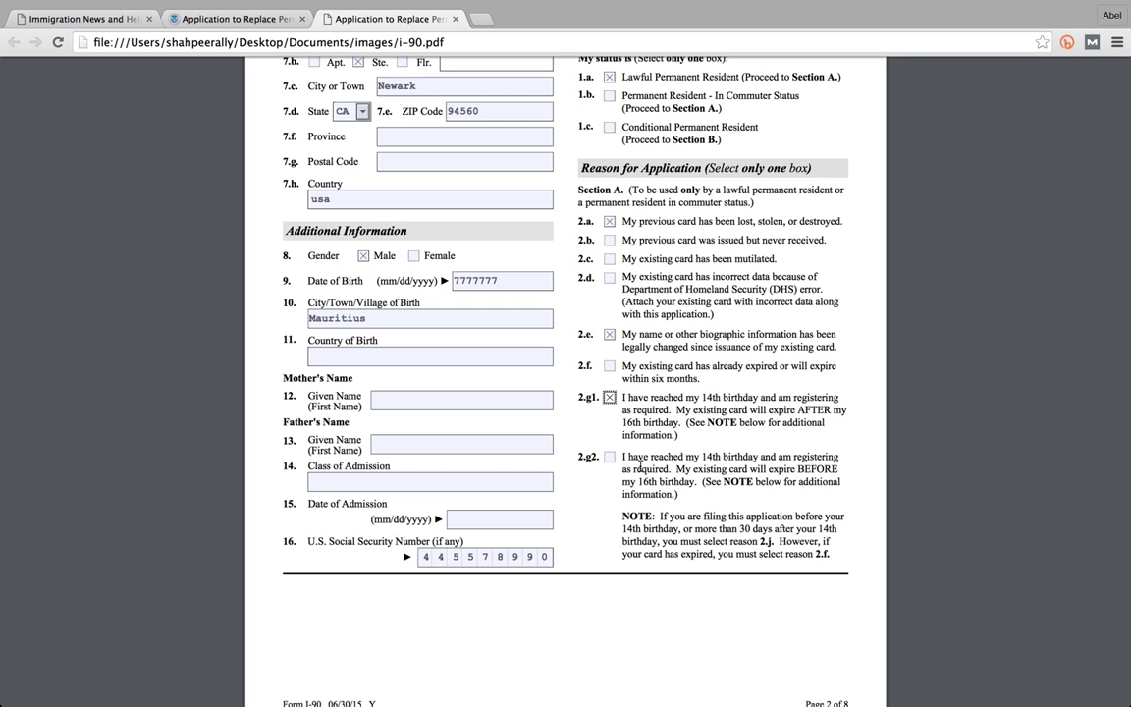
scroll(636, 476, "down", 10)
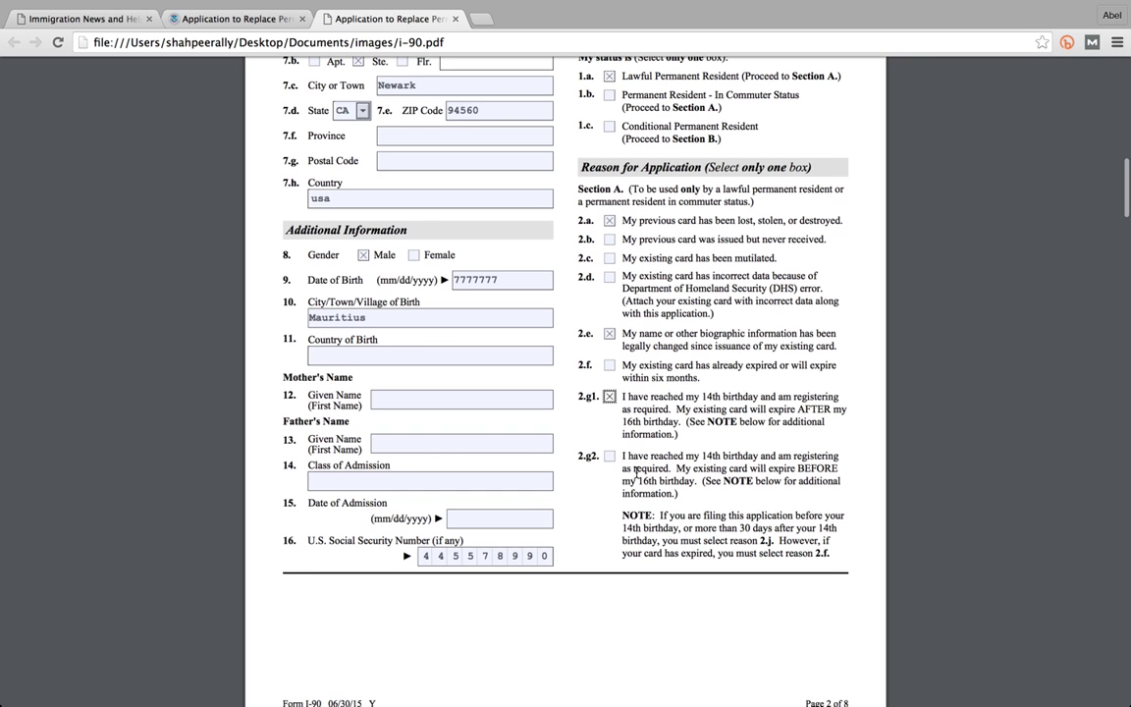
scroll(637, 475, "down", 1)
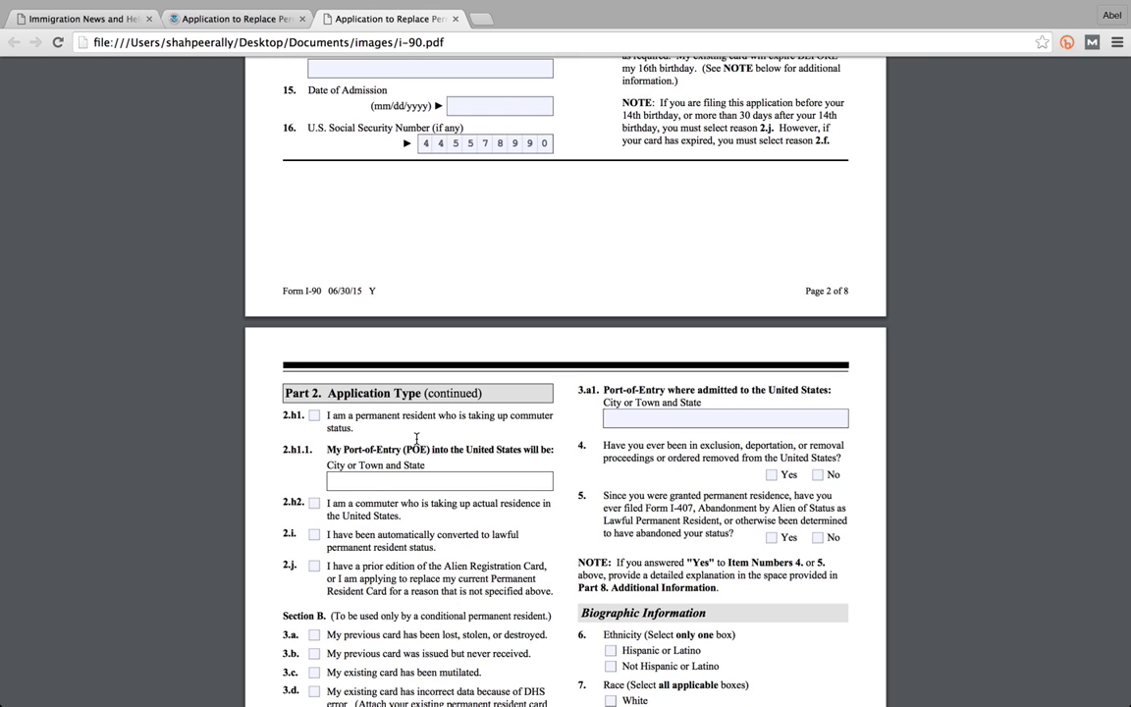
- Scroll down page 2 and select the Section B usage note text
scroll(416, 439, "down", 1)
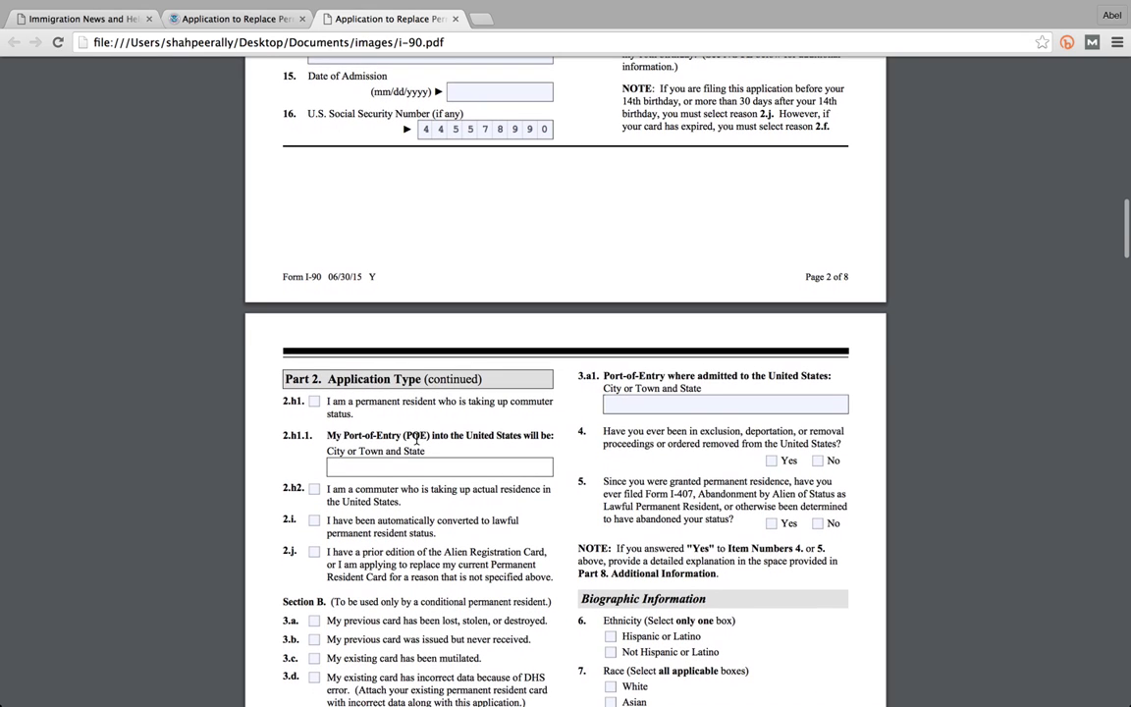
scroll(417, 439, "down", 1)
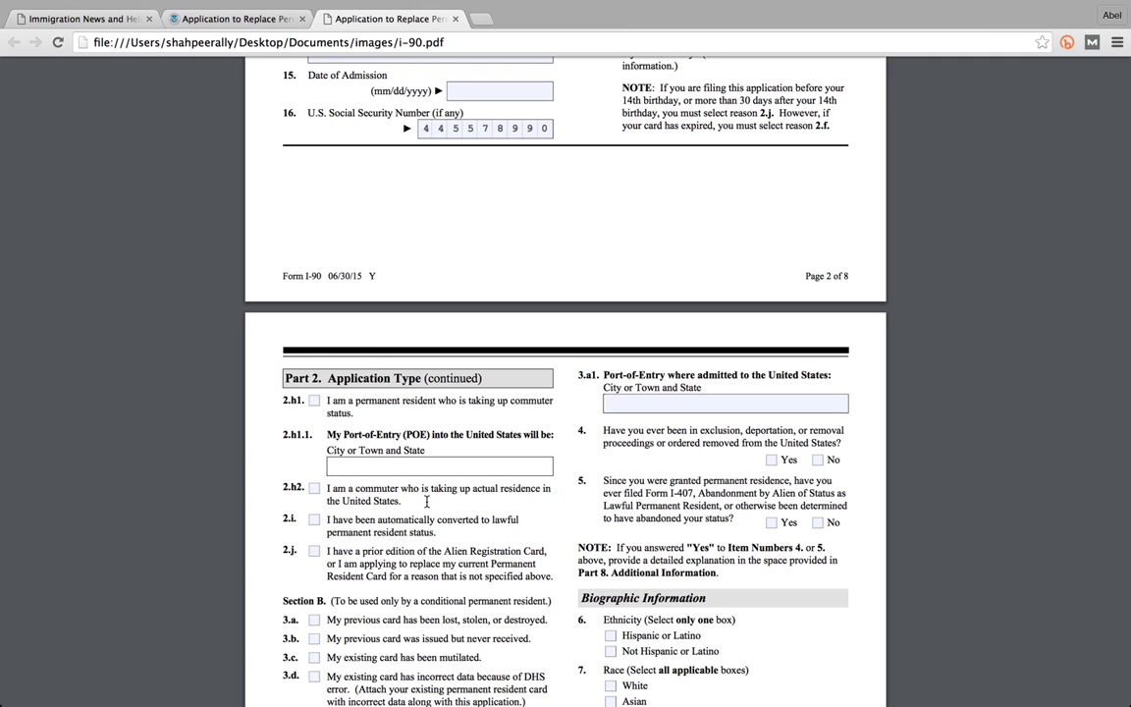
scroll(427, 501, "down", 2)
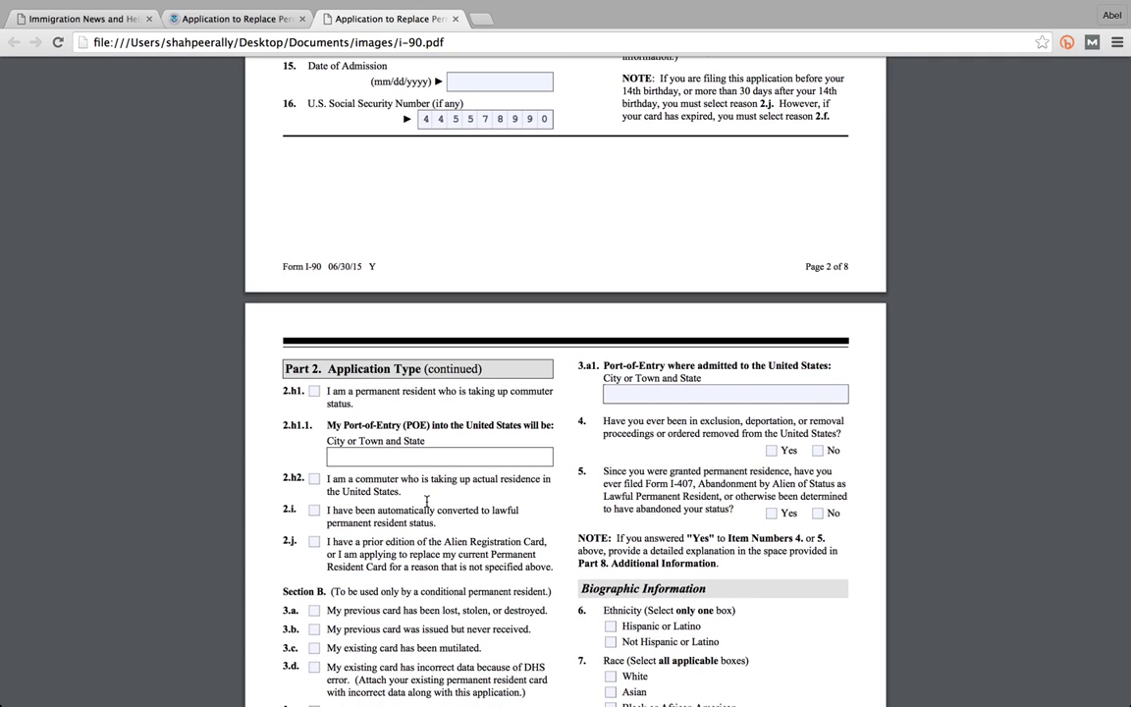
scroll(427, 502, "down", 1)
scroll(428, 502, "down", 2)
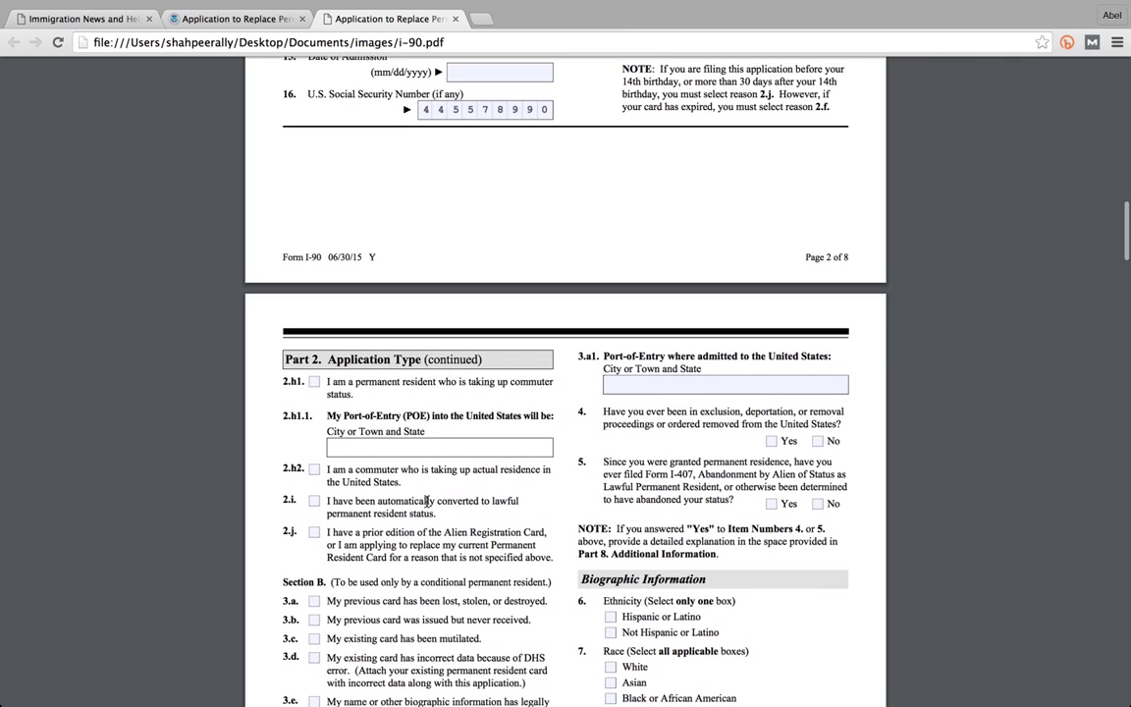
scroll(427, 501, "down", 3)
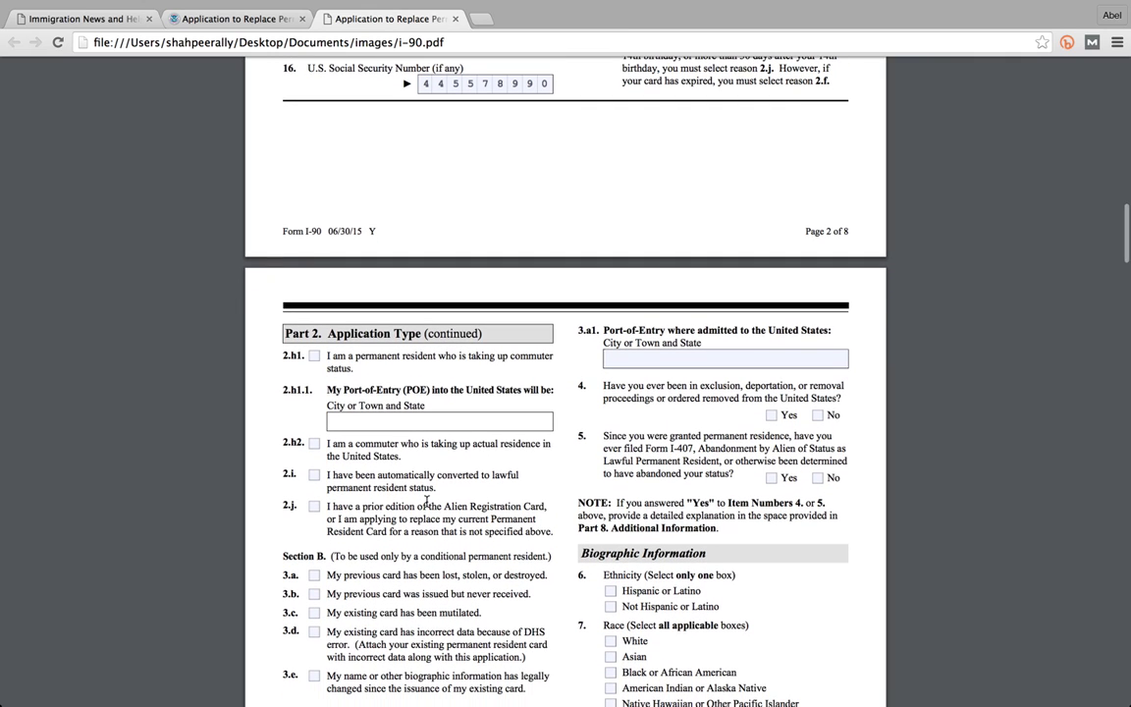
scroll(427, 502, "down", 3)
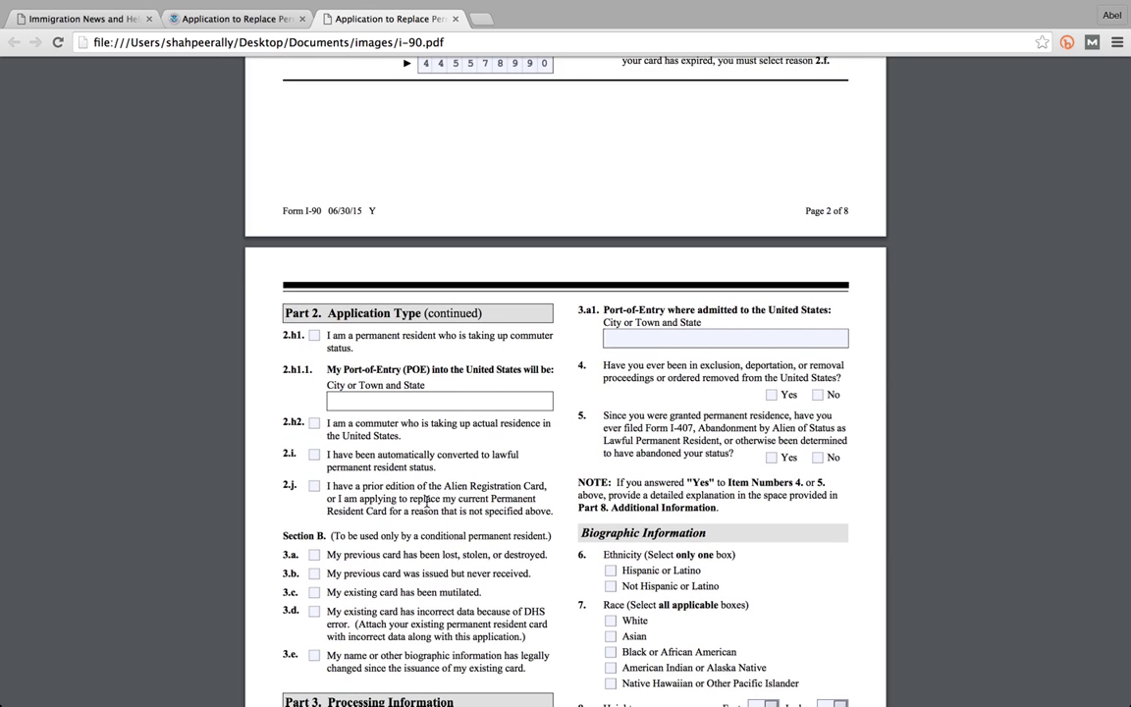
scroll(427, 502, "down", 1)
scroll(427, 501, "down", 1)
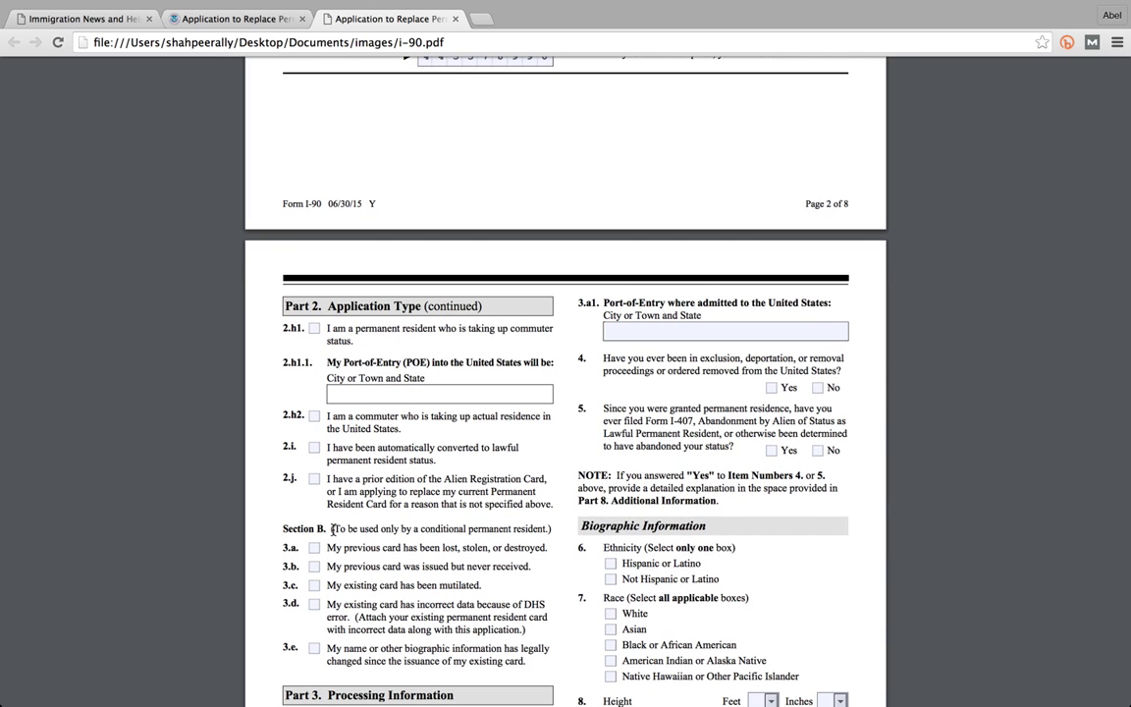
left_click_drag(333, 529, 551, 526)
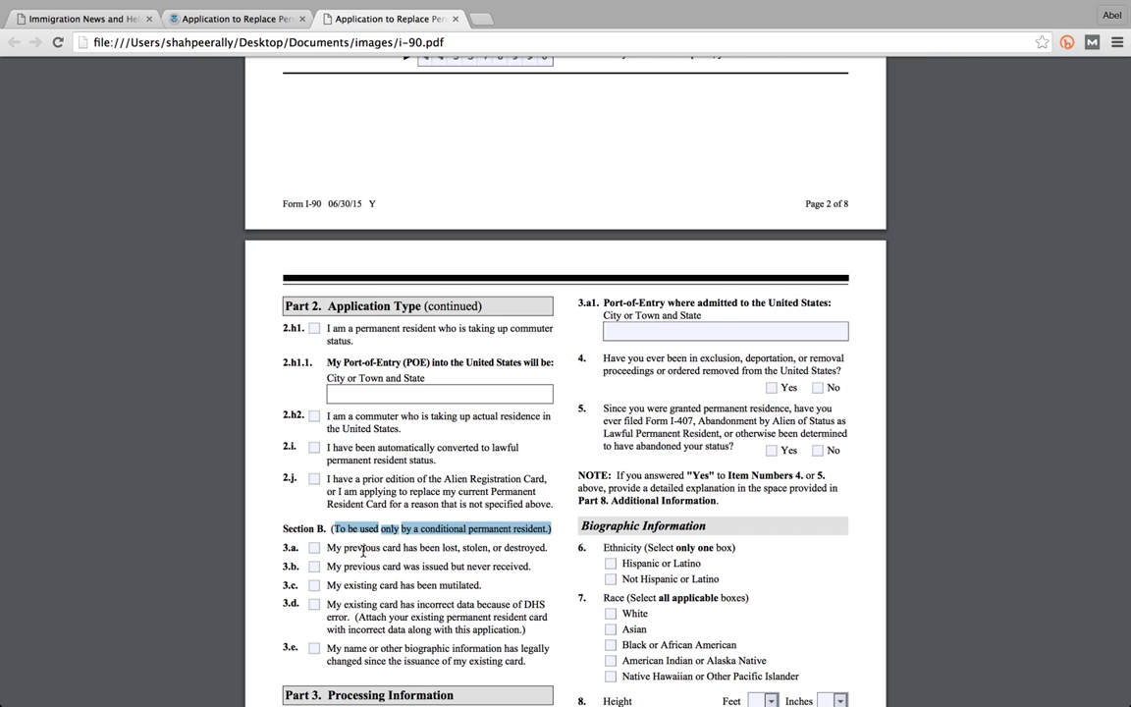
- Clear the note selection and bring page 3 to the top of the viewer
scroll(339, 550, "down", 1)
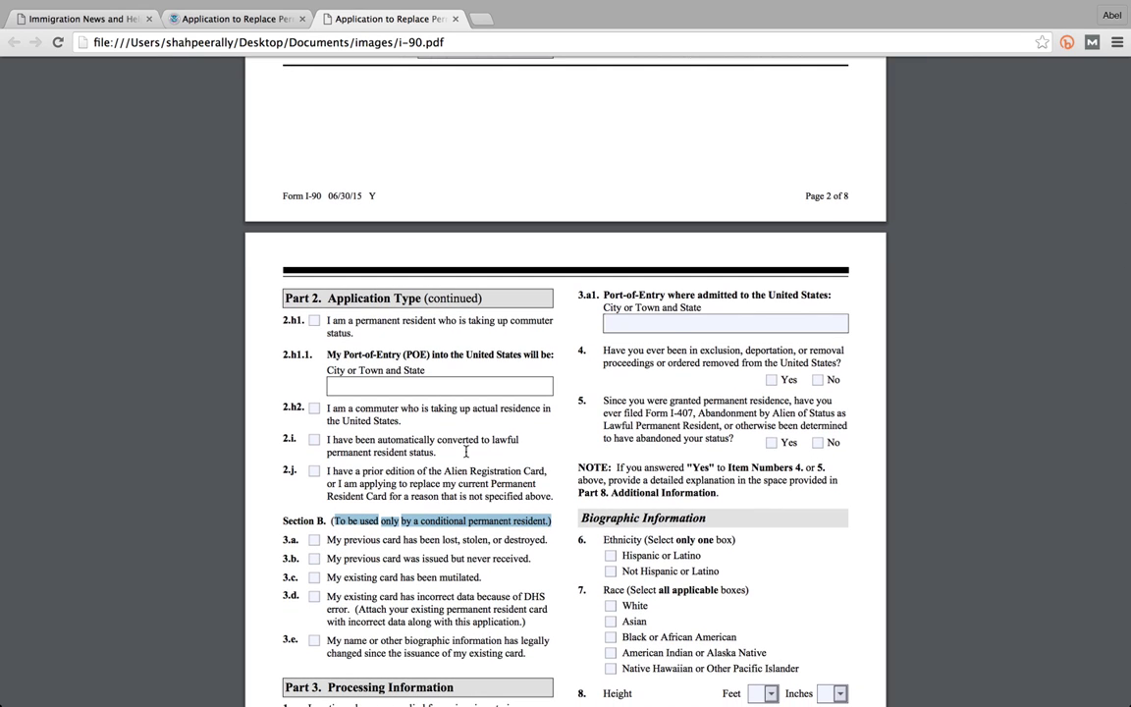
left_click(662, 328)
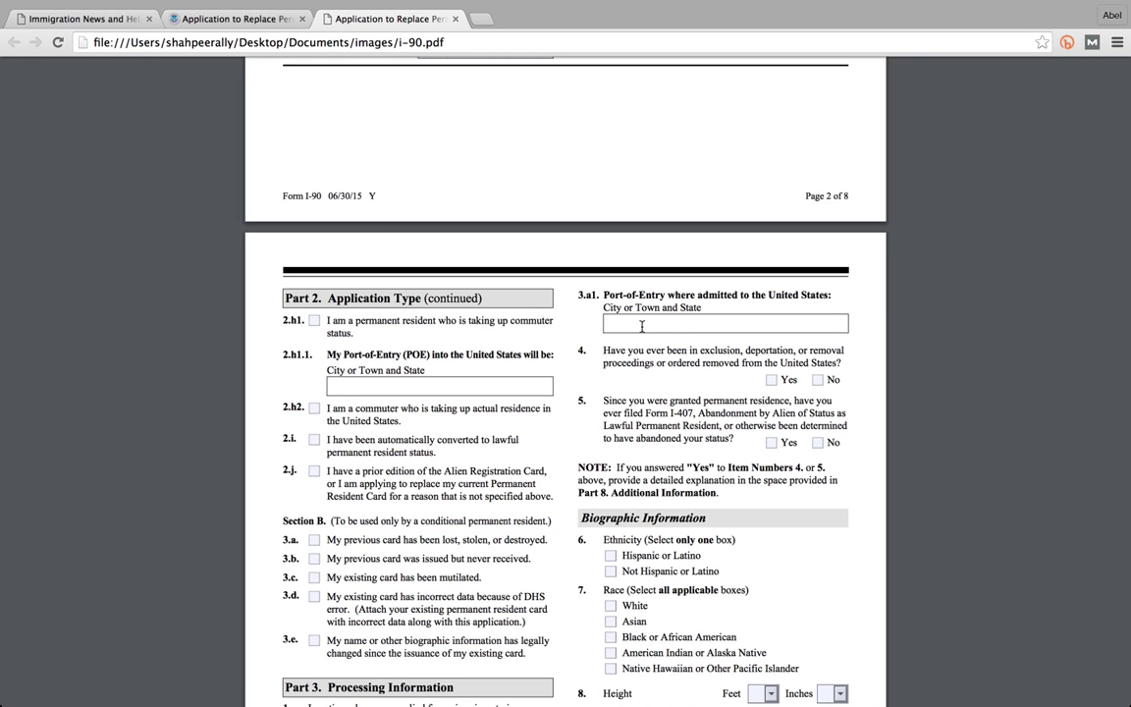
scroll(640, 324, "down", 1)
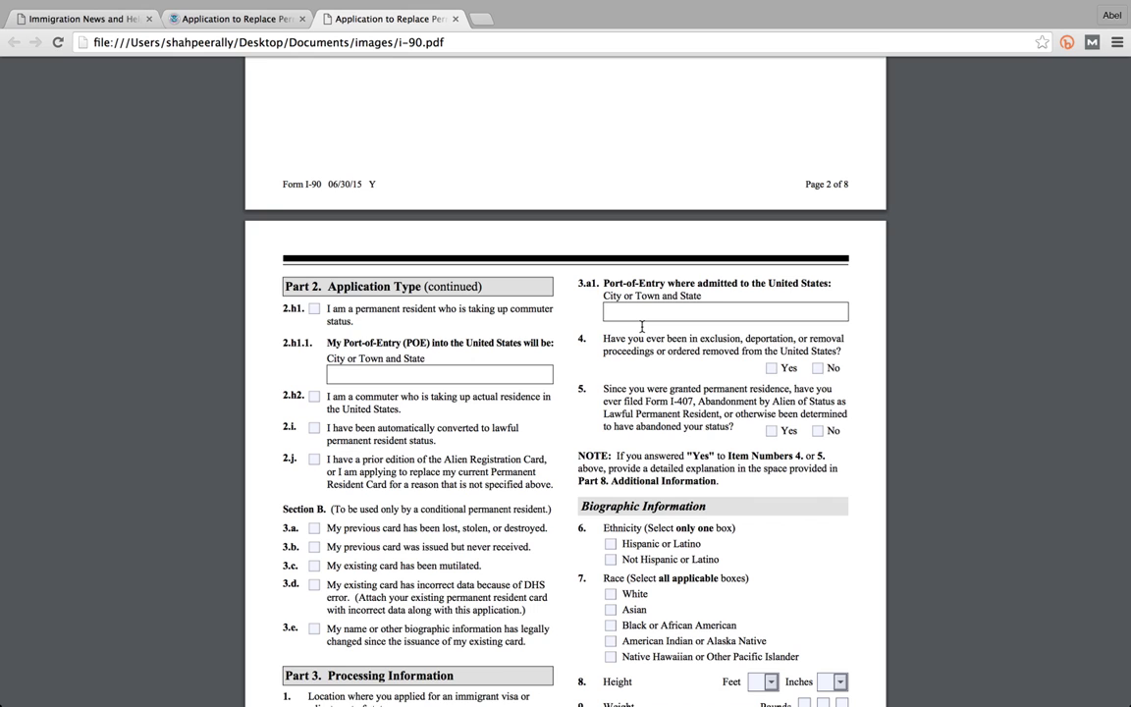
scroll(642, 327, "down", 1)
scroll(642, 327, "down", 4)
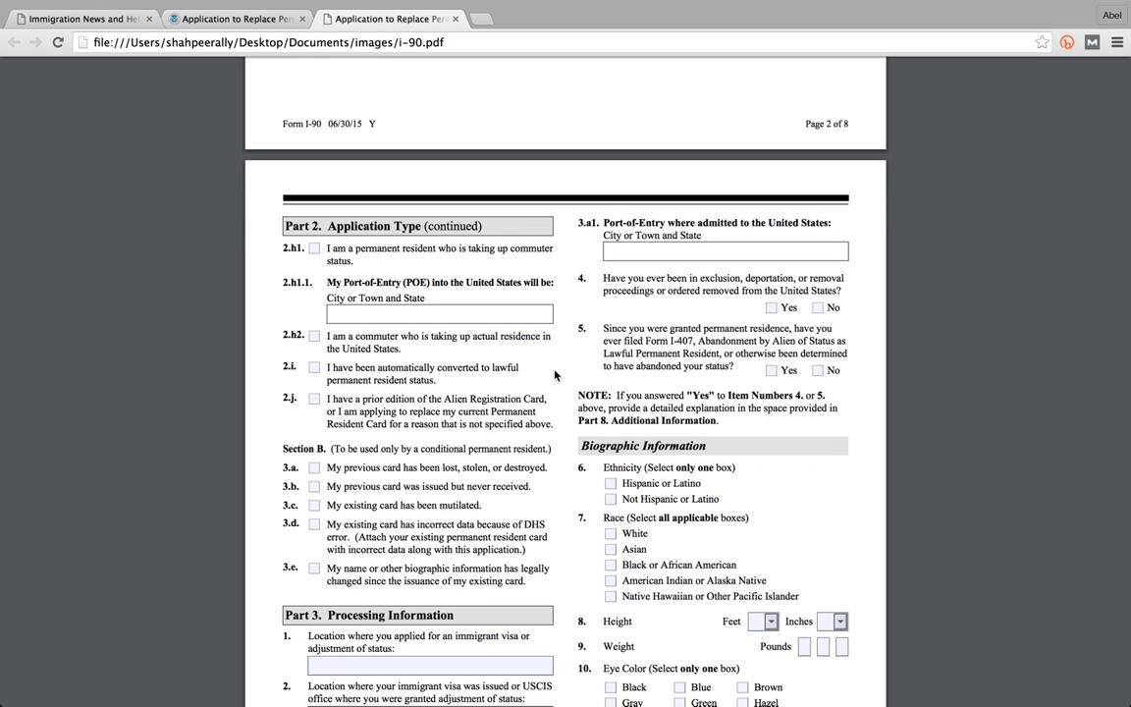
scroll(555, 375, "down", 1)
scroll(555, 375, "down", 6)
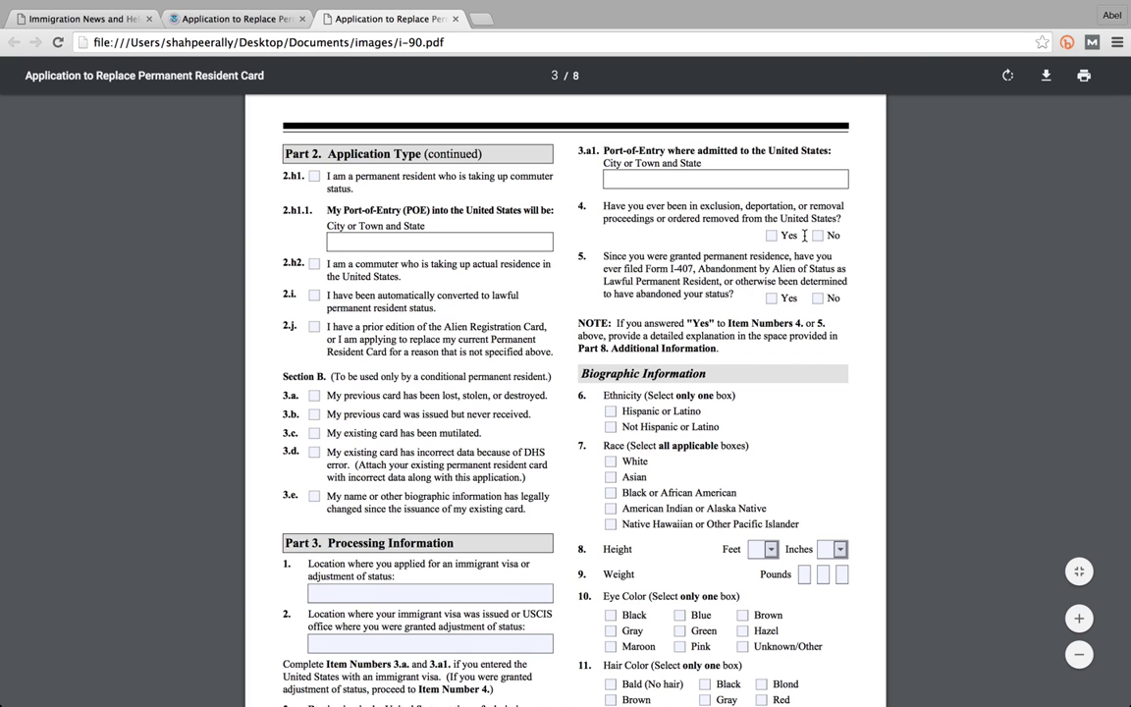
- Select 'Form I-407' in question 5, then scroll down to Part 3 Processing Information
scroll(804, 235, "down", 1)
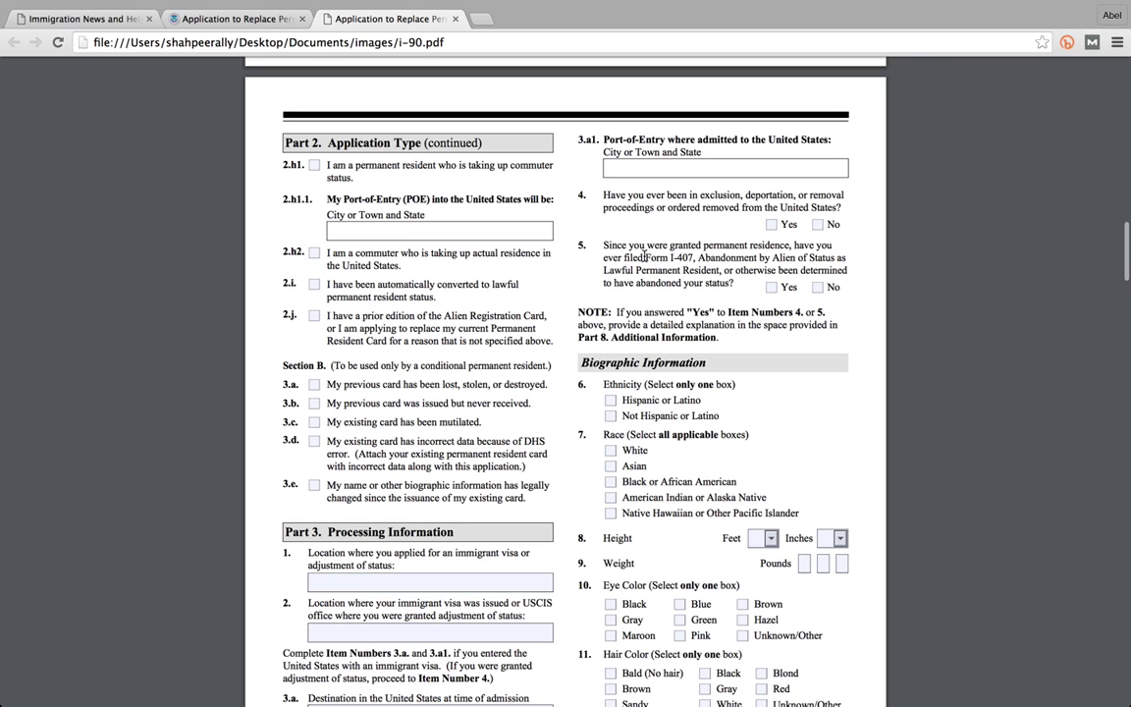
left_click_drag(646, 258, 693, 257)
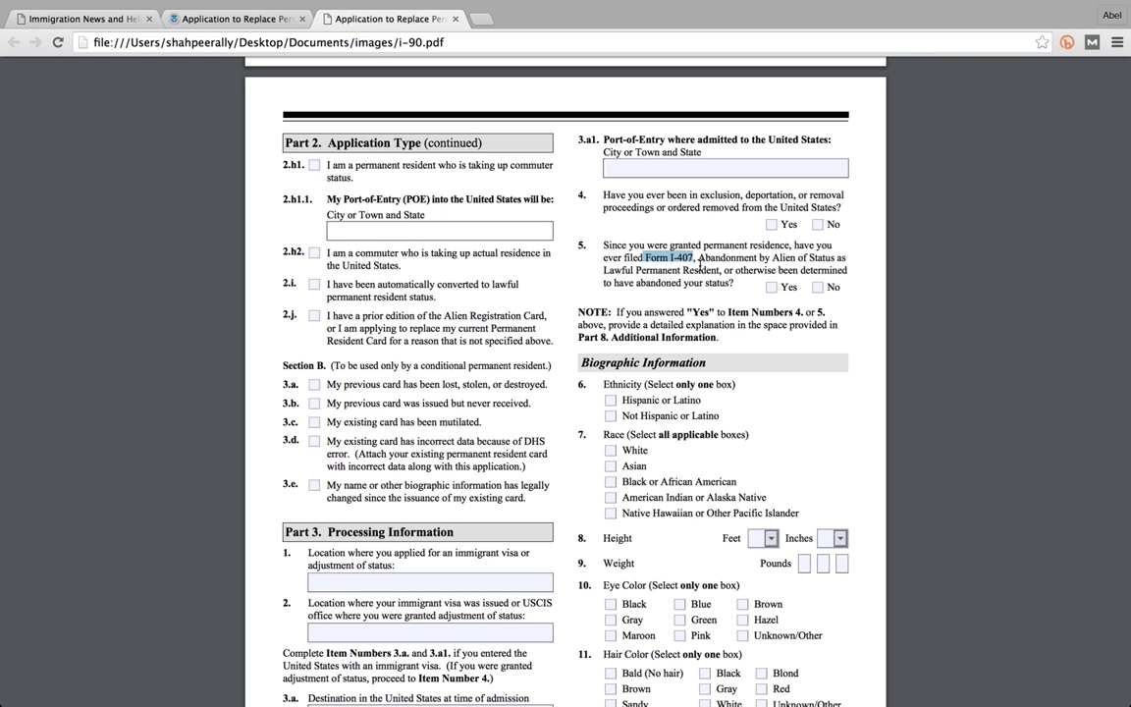
scroll(699, 265, "down", 1)
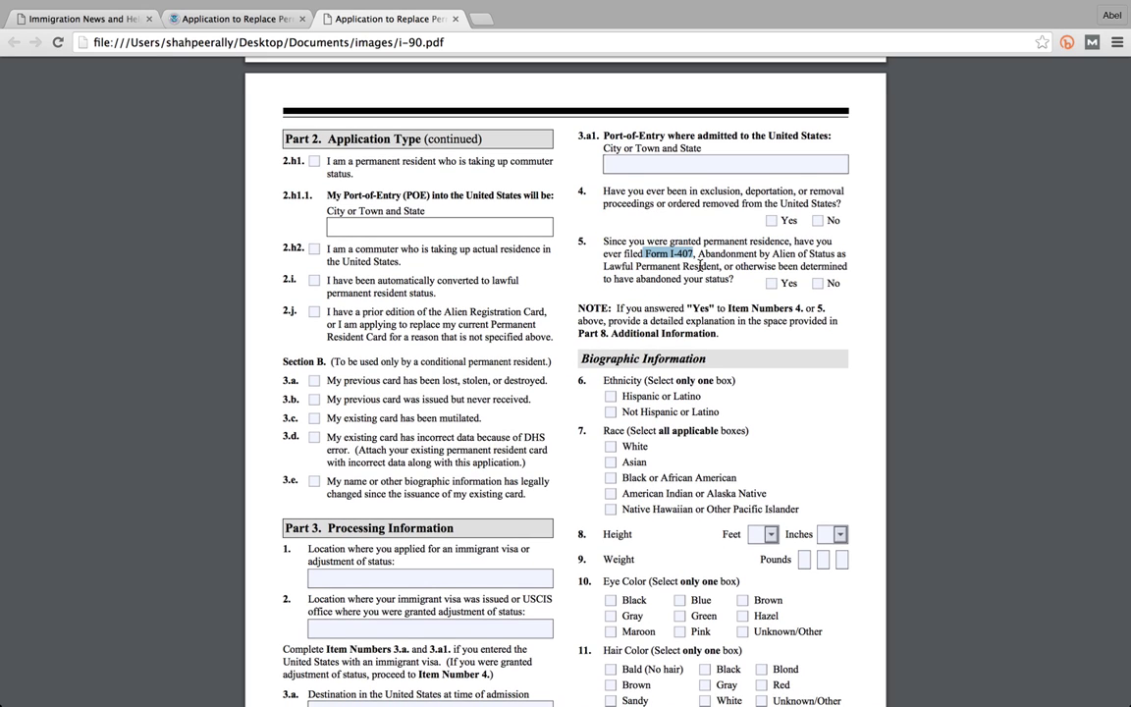
scroll(699, 265, "down", 2)
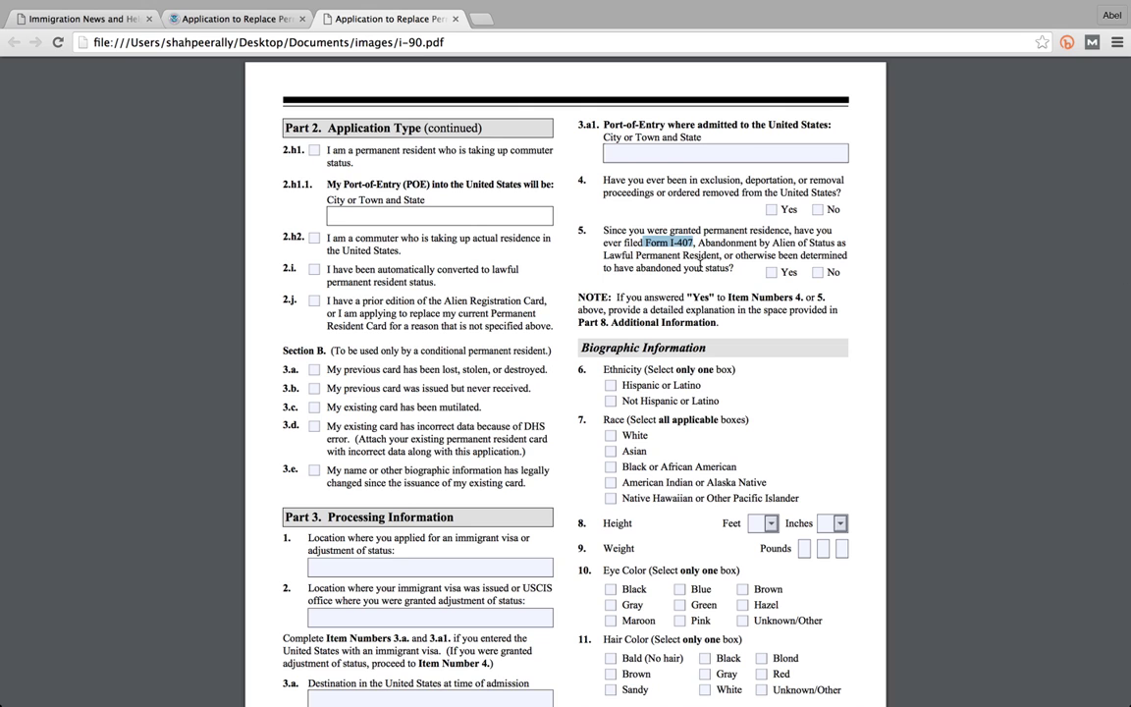
scroll(699, 263, "down", 5)
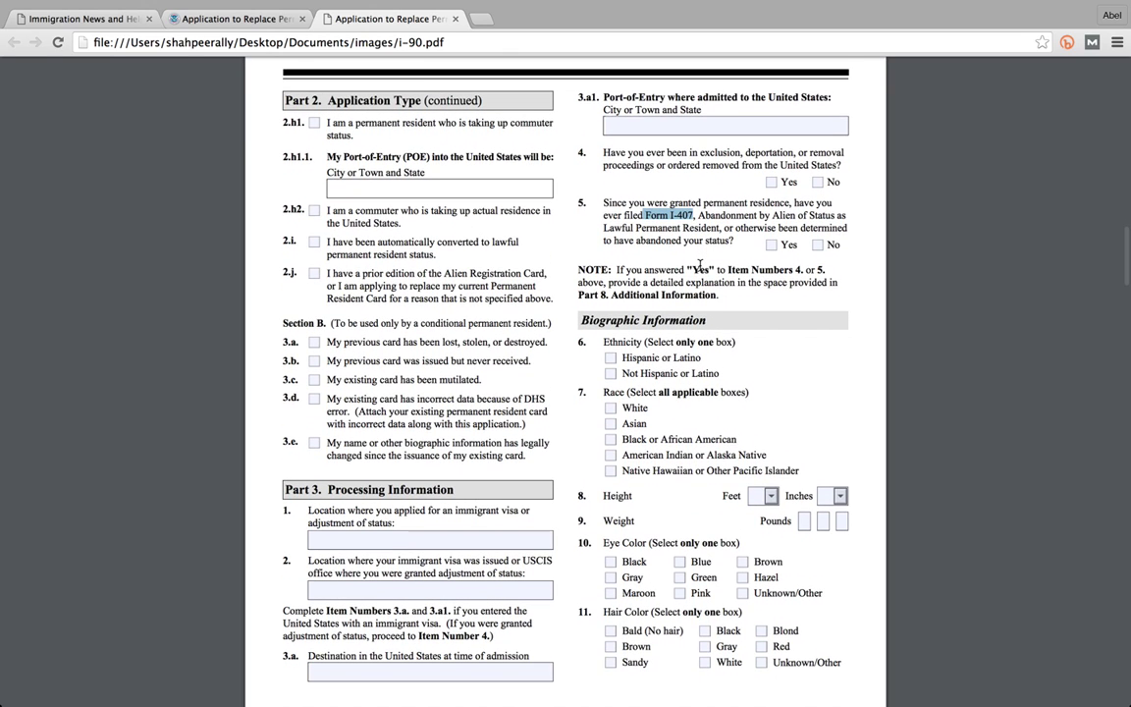
scroll(700, 266, "down", 8)
scroll(702, 265, "down", 5)
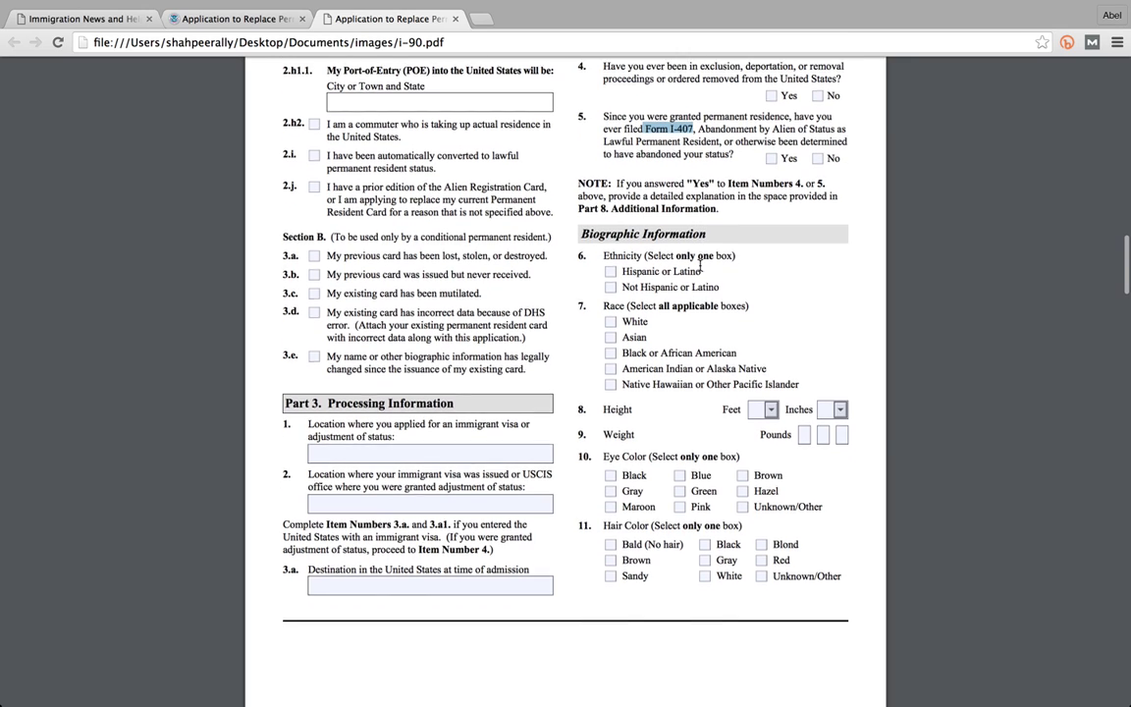
scroll(528, 377, "down", 2)
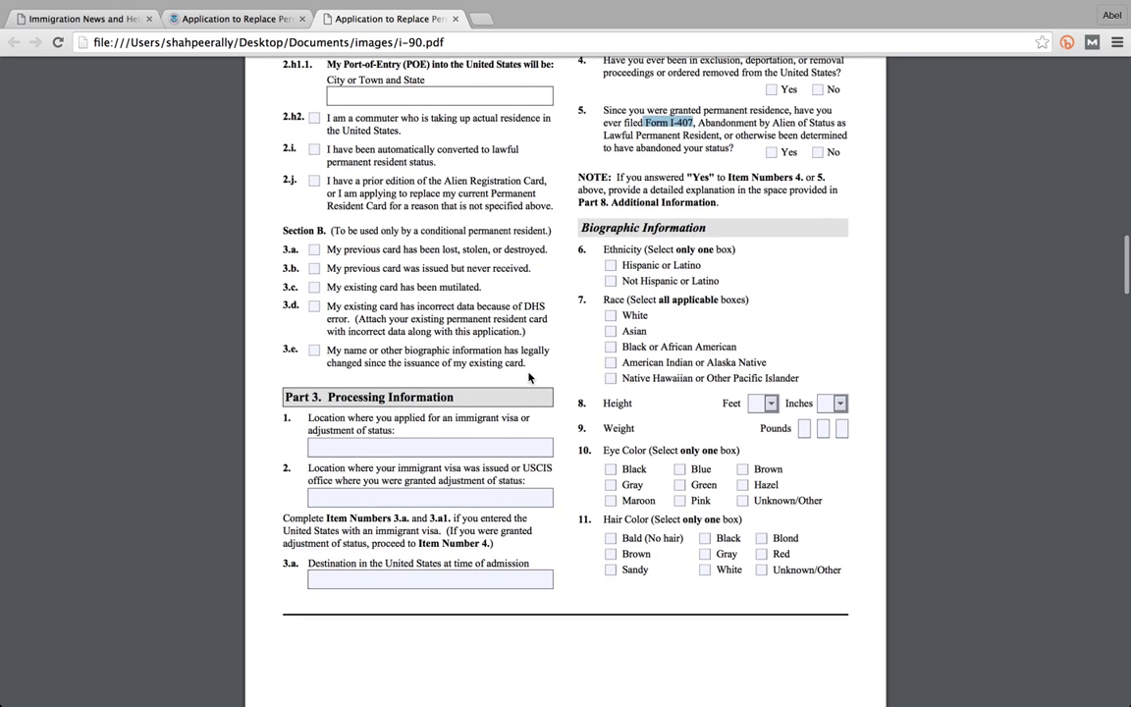
- Enter 'chicago IL' for item 1, 'california' for item 2 and 'newark ca' for 3.a
left_click(474, 443)
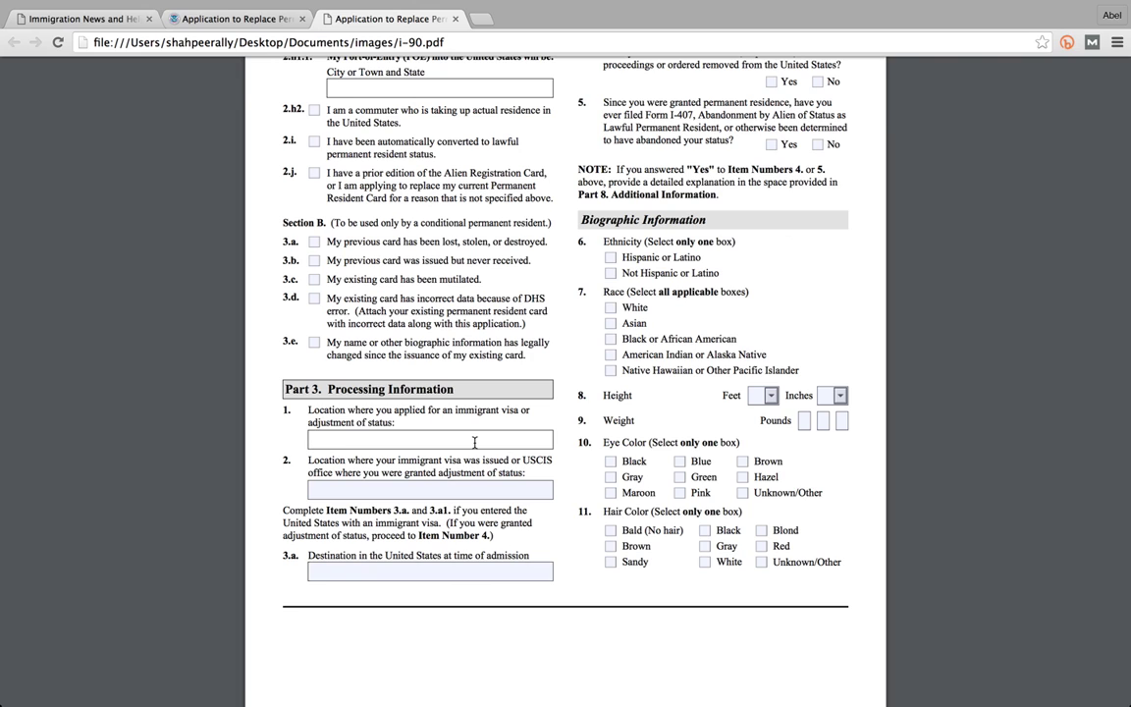
type("chicago il")
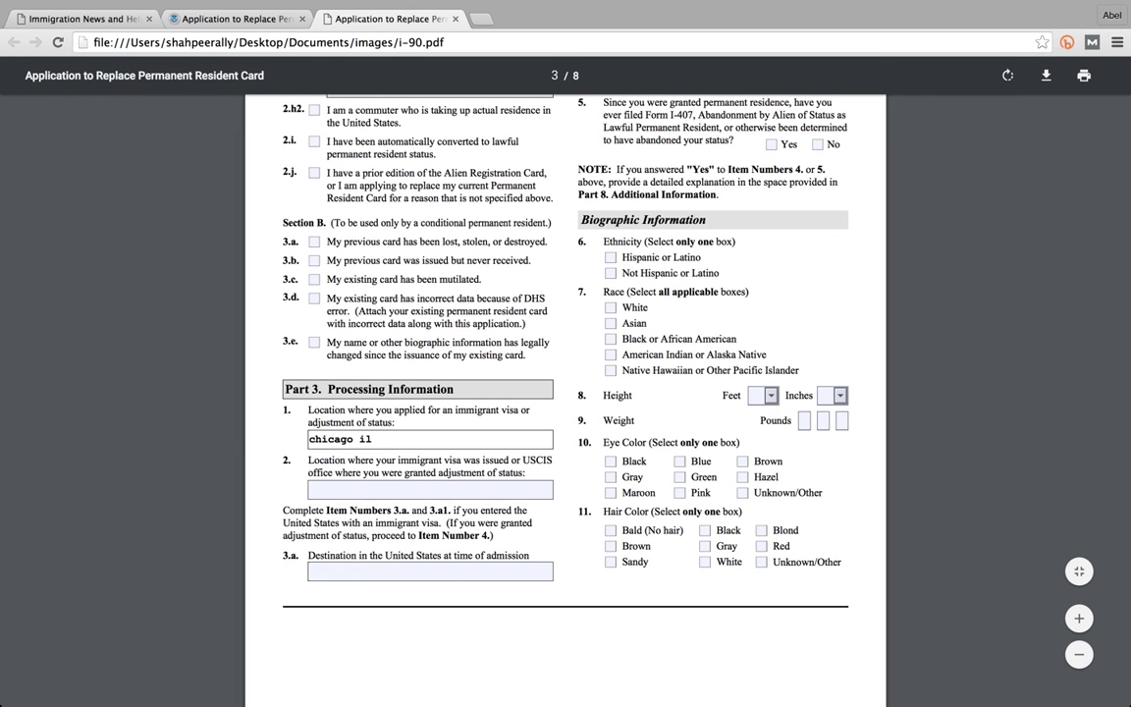
key("BackSpace")
key("BackSpace")
key("BackSpace")
type("IL")
left_click(508, 491)
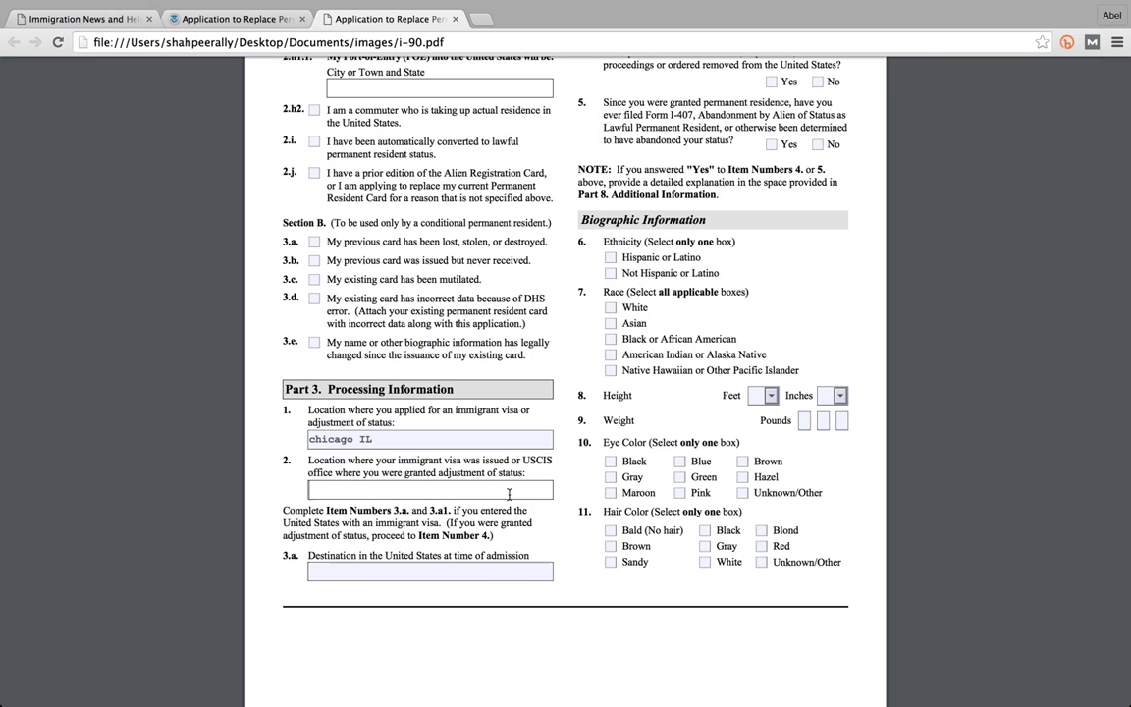
type("california")
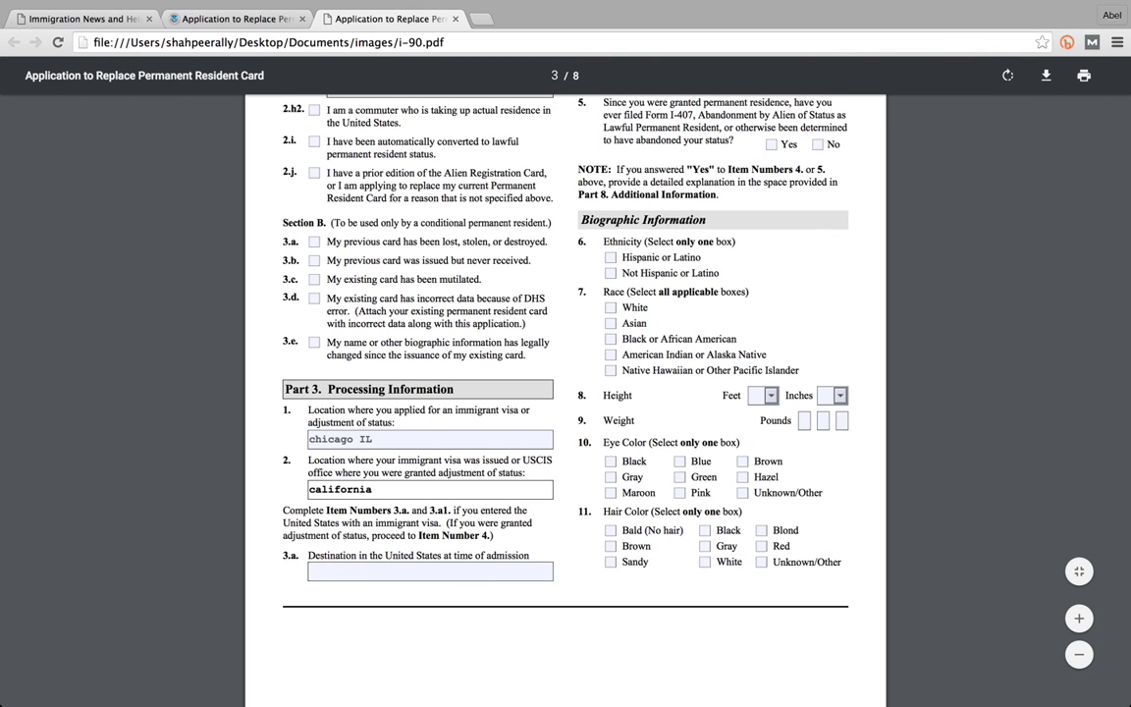
left_click(489, 569)
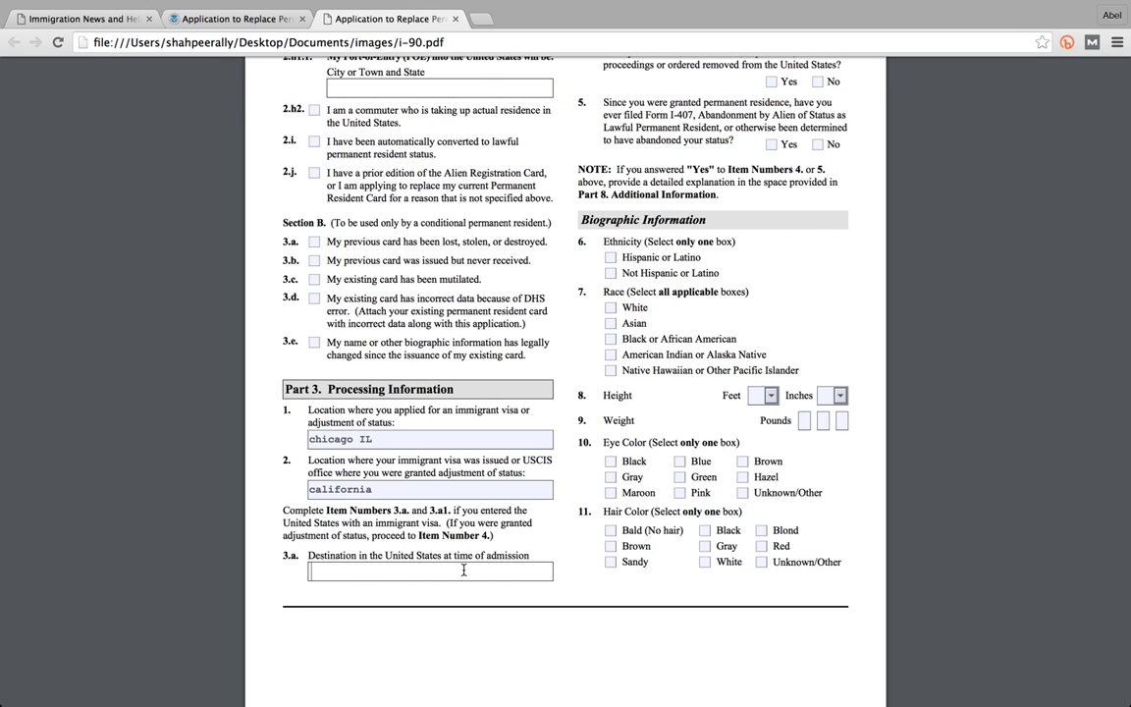
type("newark ca")
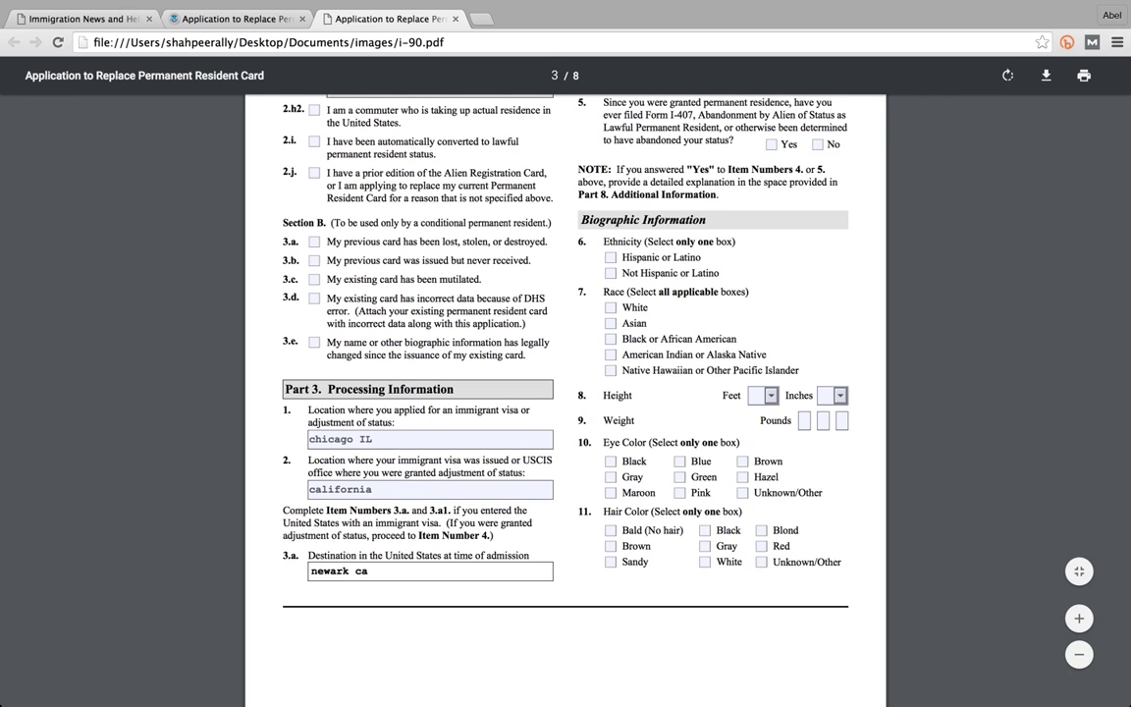
left_click(740, 276)
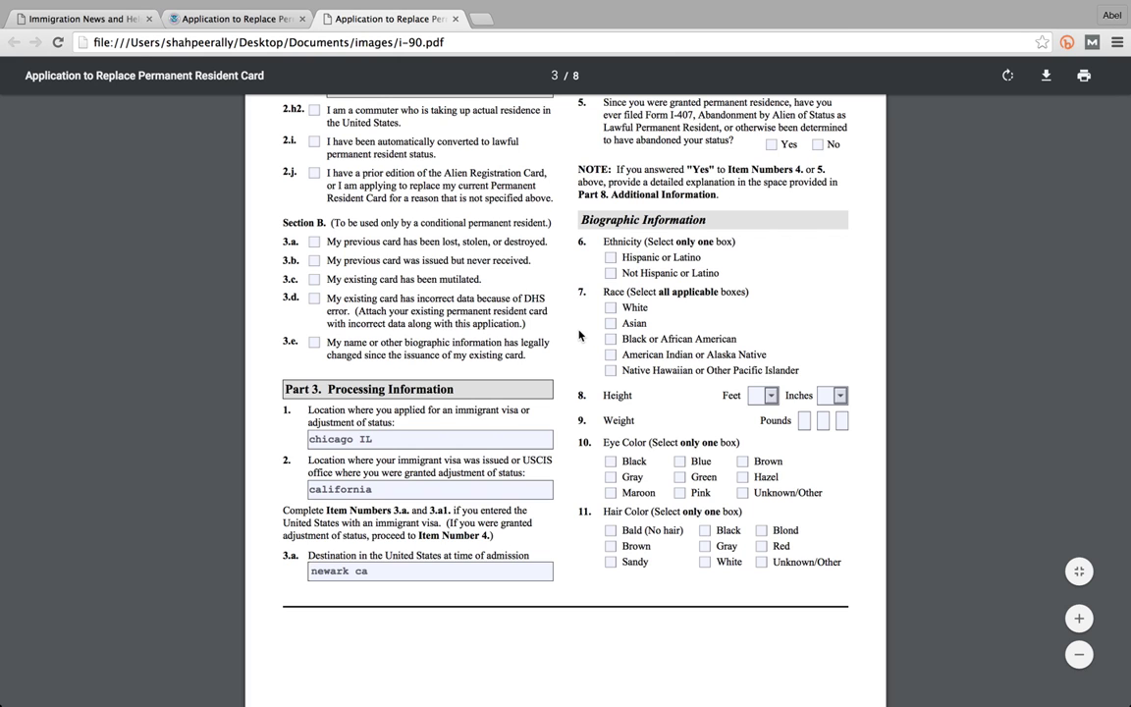
scroll(575, 335, "down", 1)
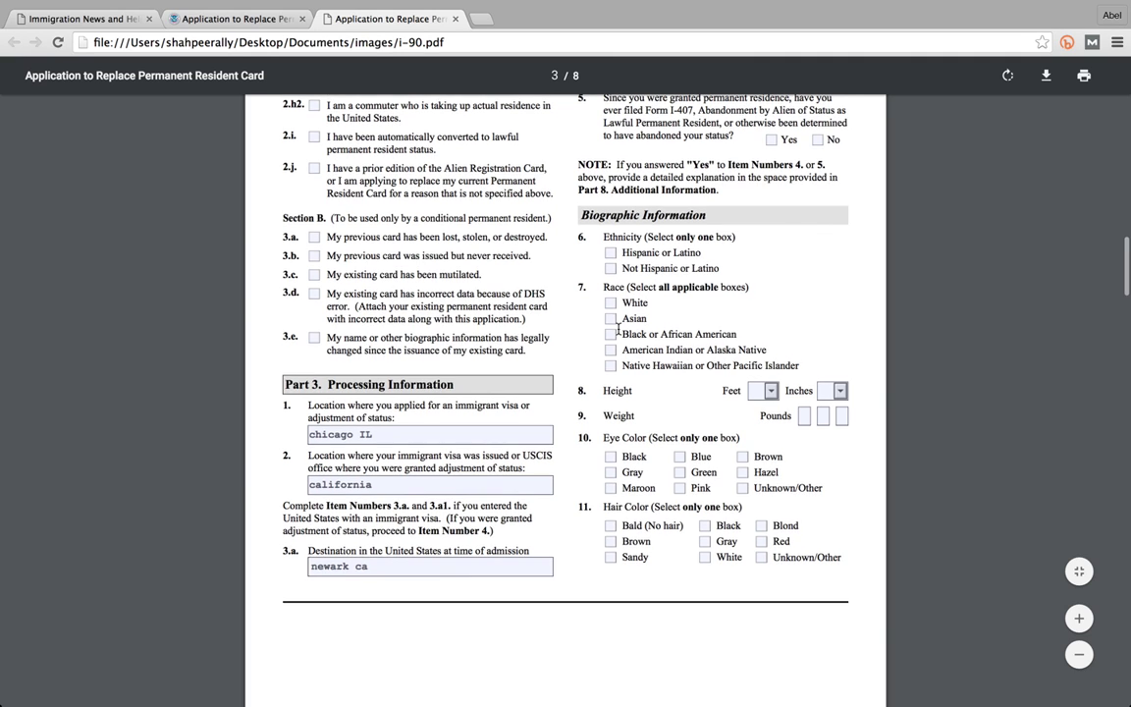
- On page 4, tick Part 4 item 1.a, the deaf or hard-of-hearing accommodation, then review the page's end
scroll(617, 324, "down", 3)
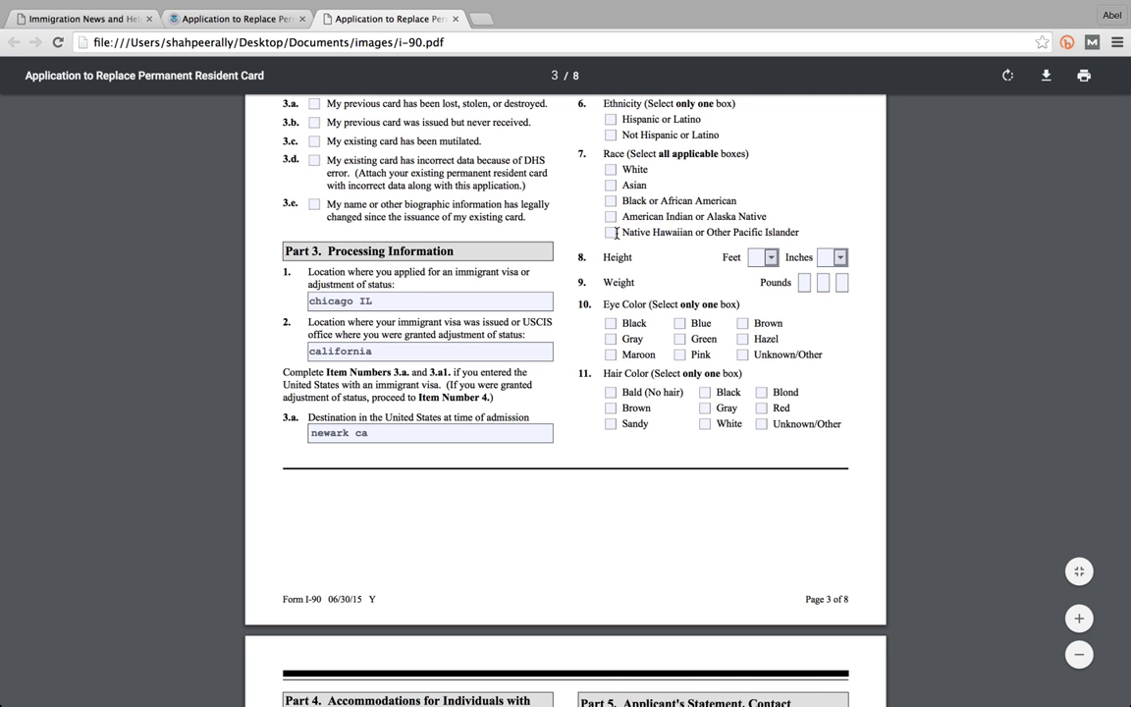
scroll(615, 231, "down", 1)
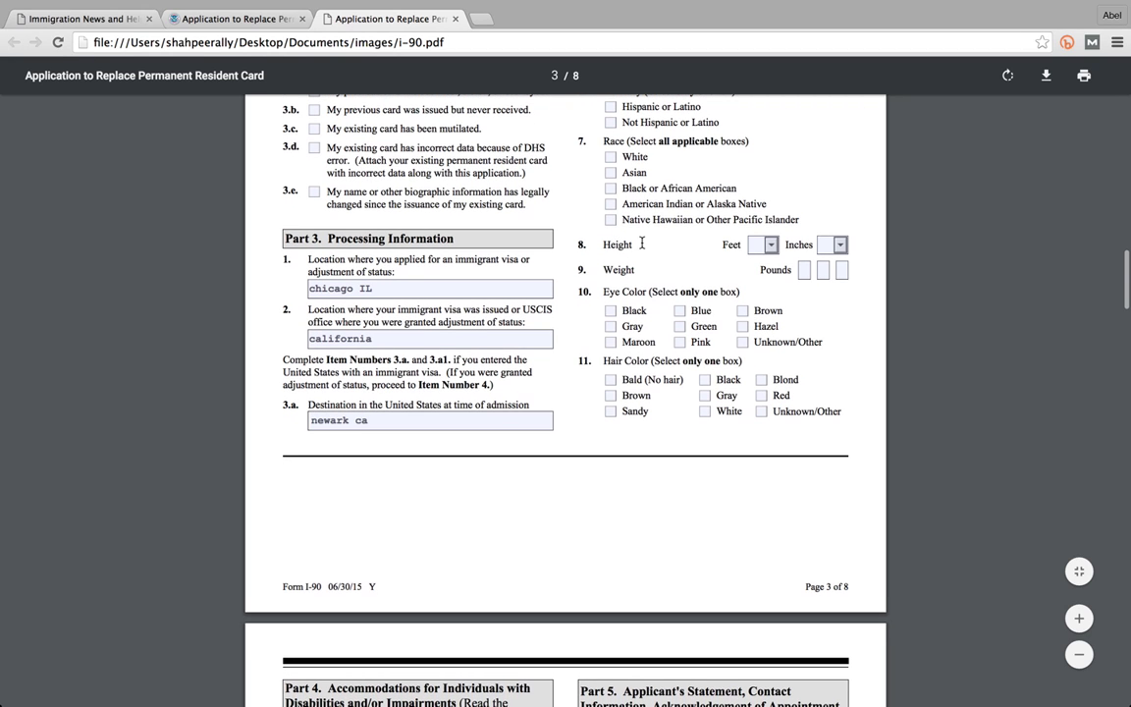
scroll(726, 268, "down", 5)
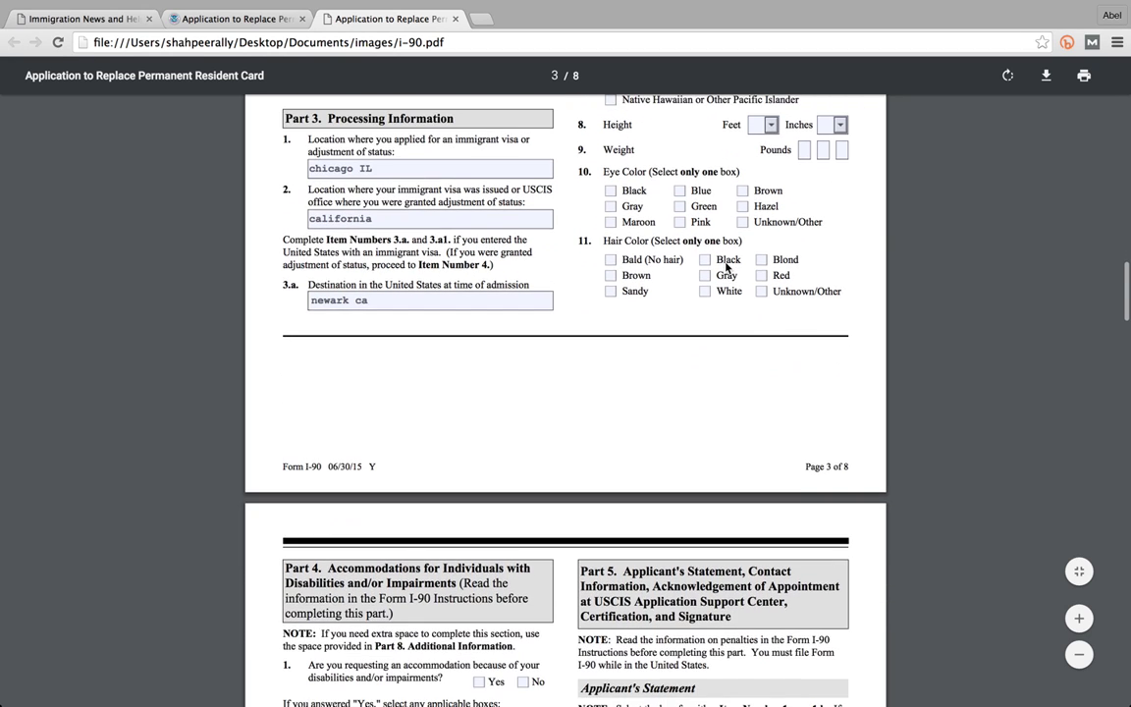
scroll(727, 268, "down", 1)
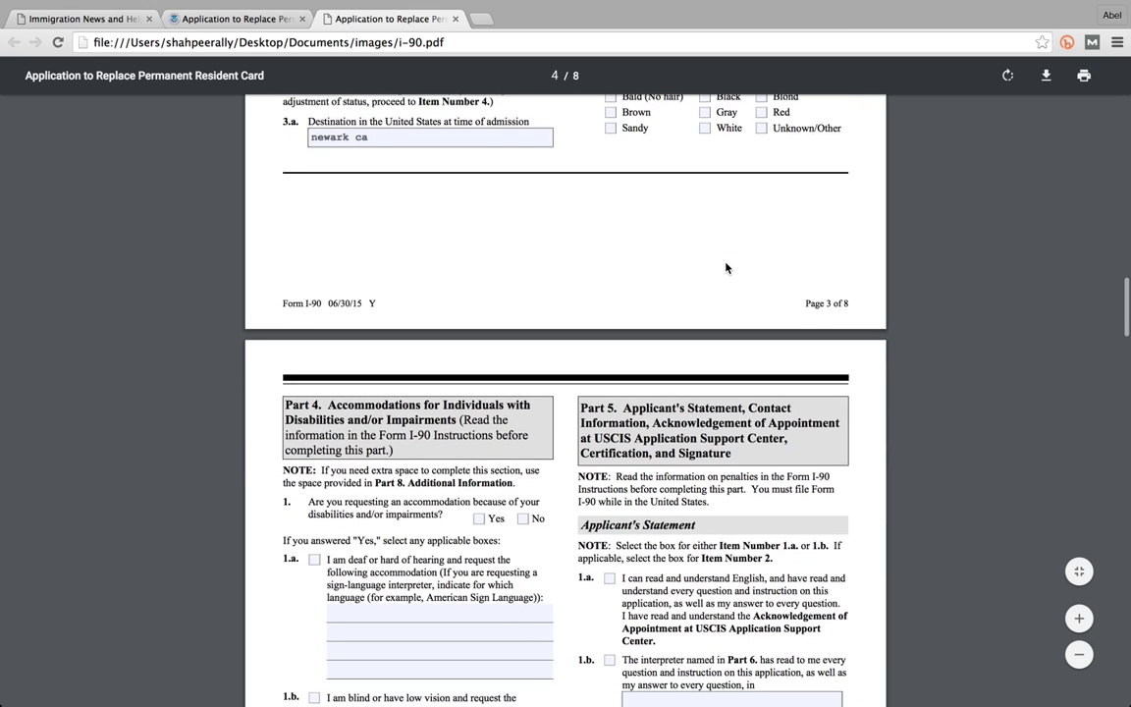
scroll(488, 414, "down", 1)
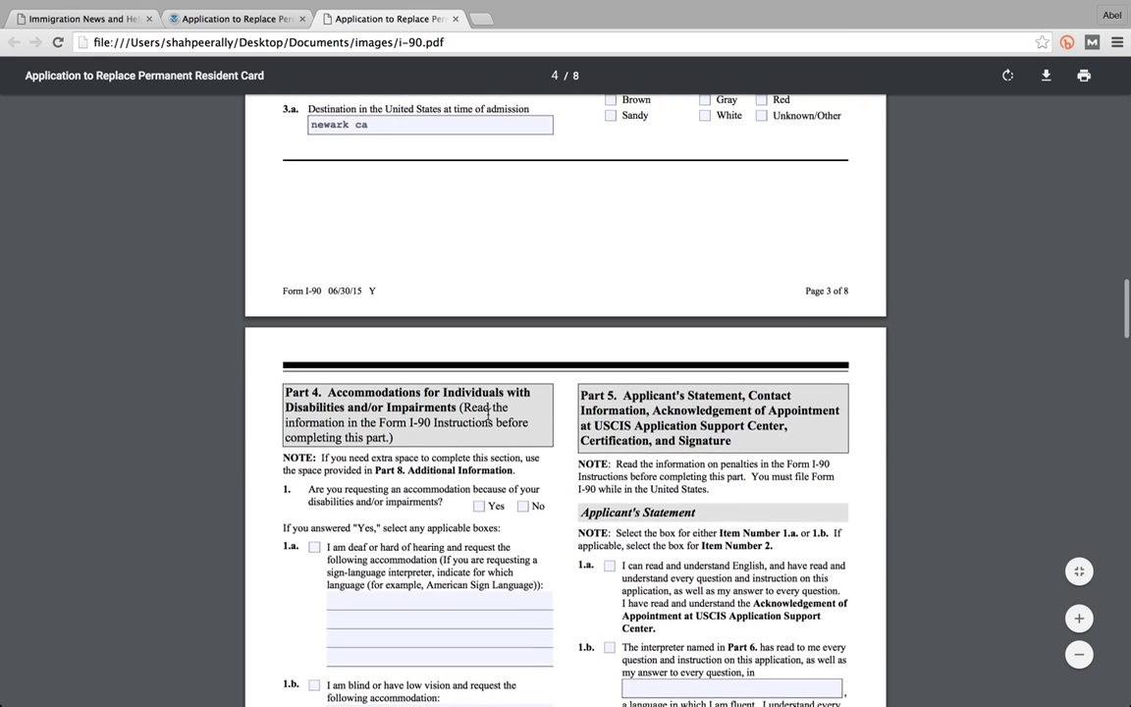
scroll(488, 415, "down", 1)
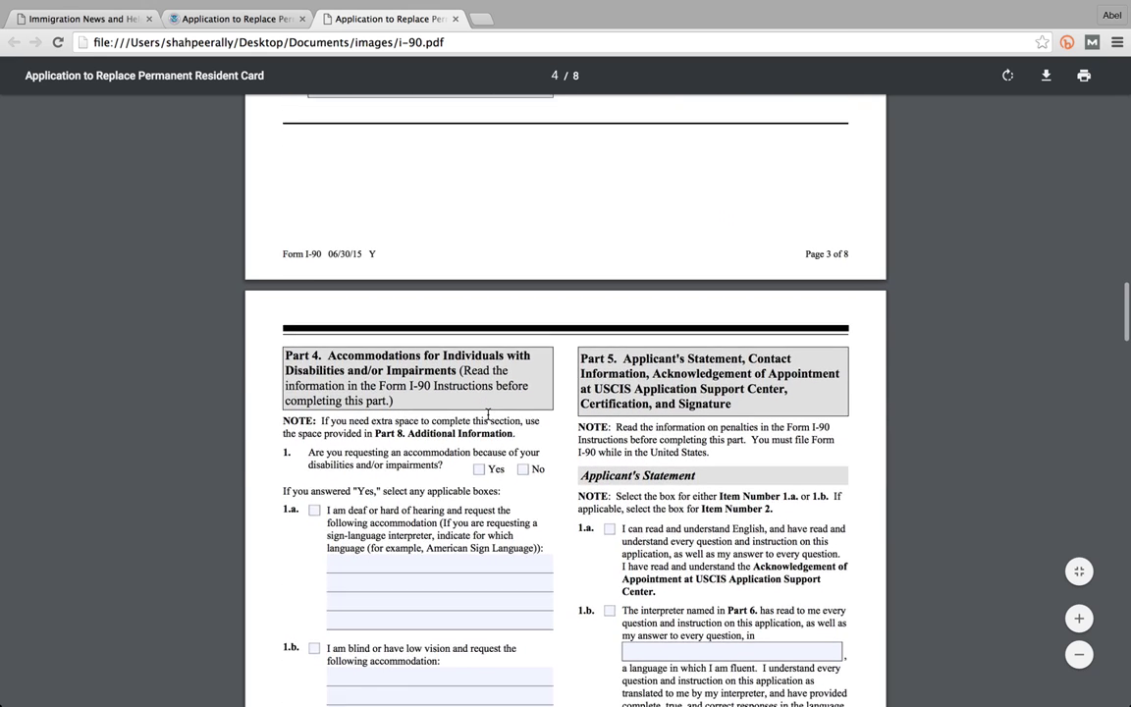
scroll(461, 460, "down", 3)
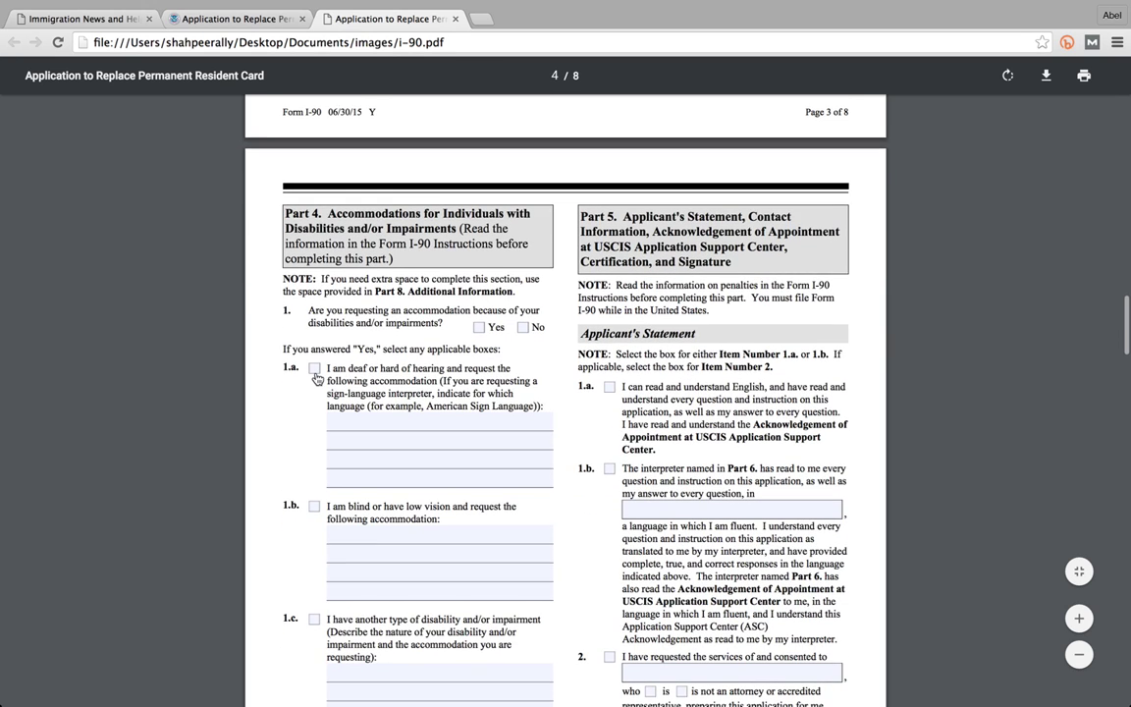
left_click(314, 370)
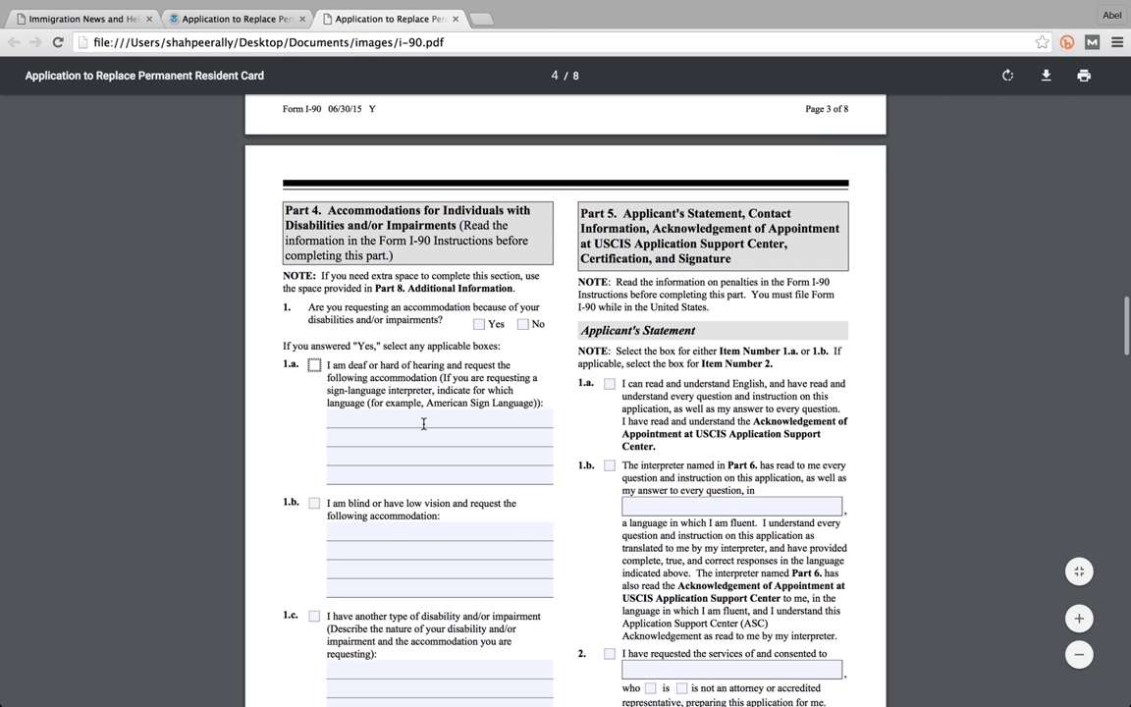
scroll(424, 424, "down", 1)
scroll(424, 423, "down", 1)
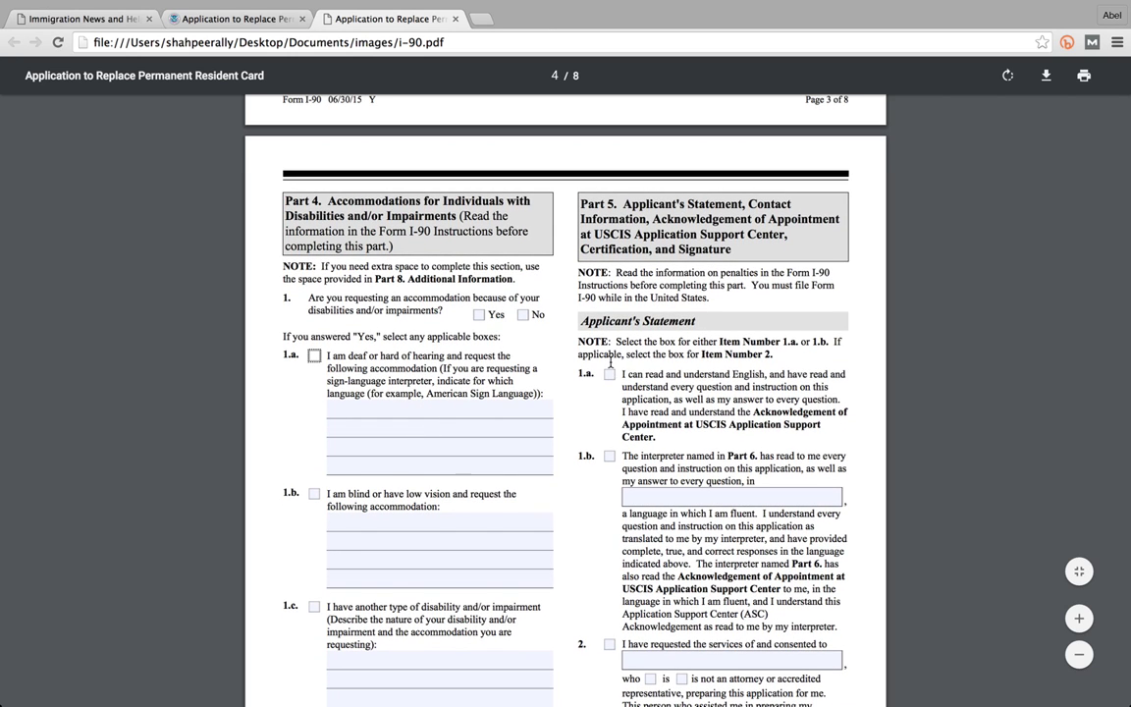
scroll(610, 376, "down", 5)
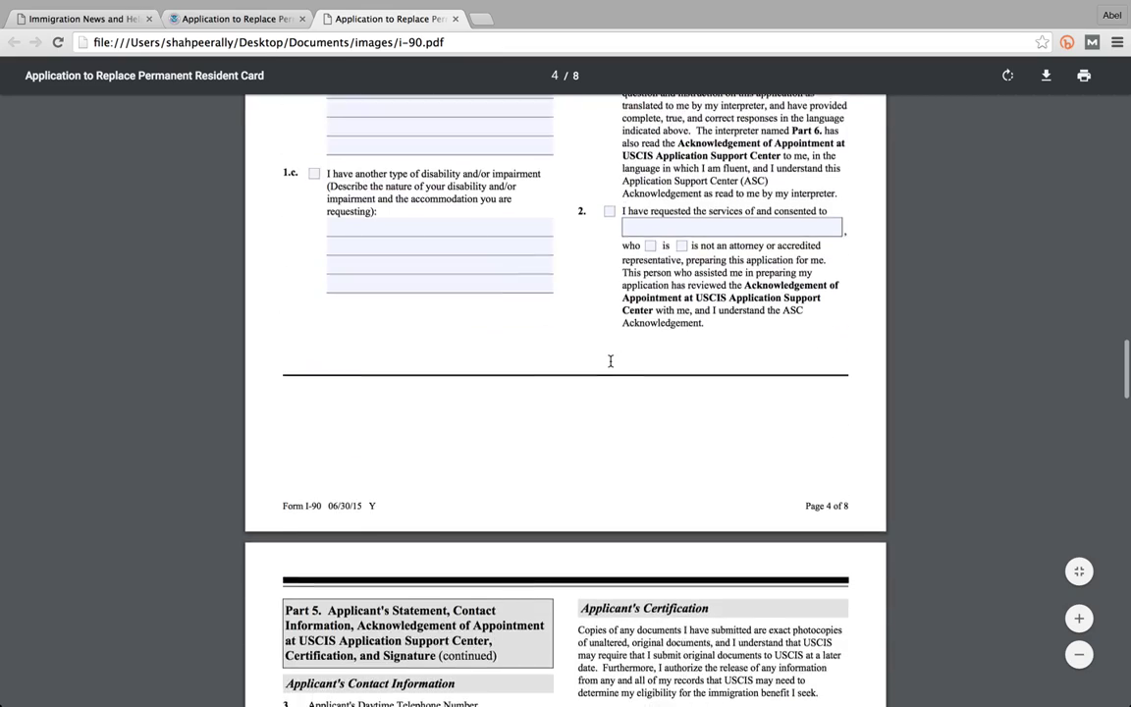
- Scroll through the interpreter and preparer sections on pages 5 to 7
scroll(610, 362, "down", 5)
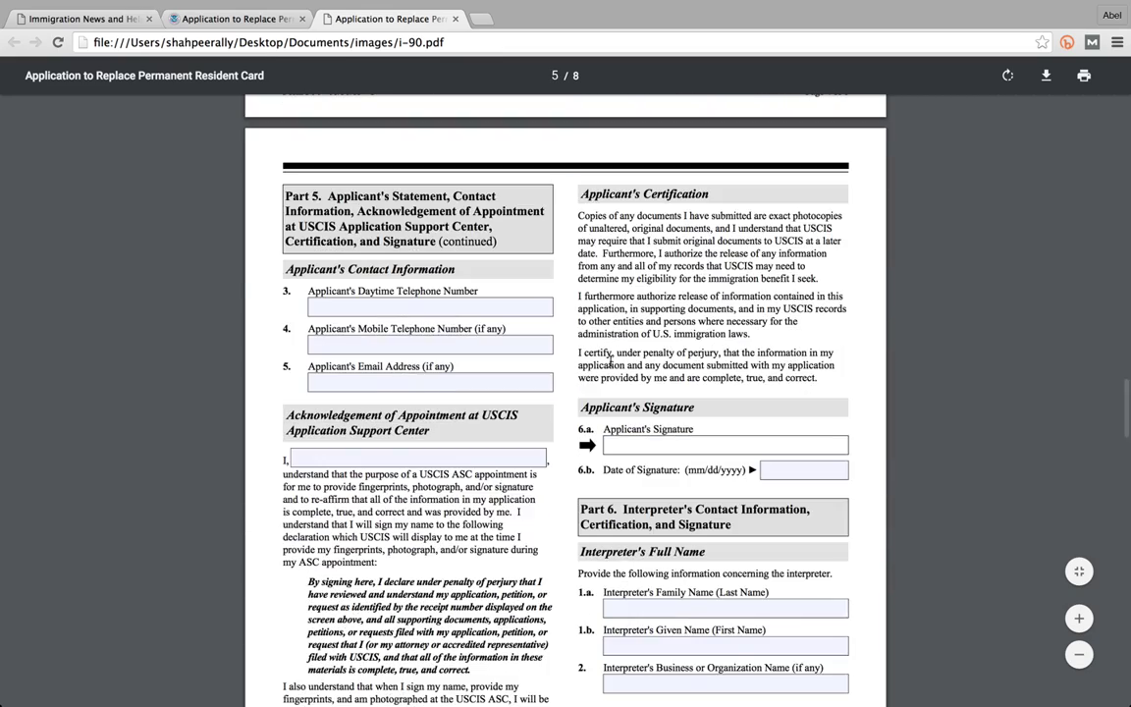
scroll(609, 361, "down", 5)
scroll(596, 380, "down", 4)
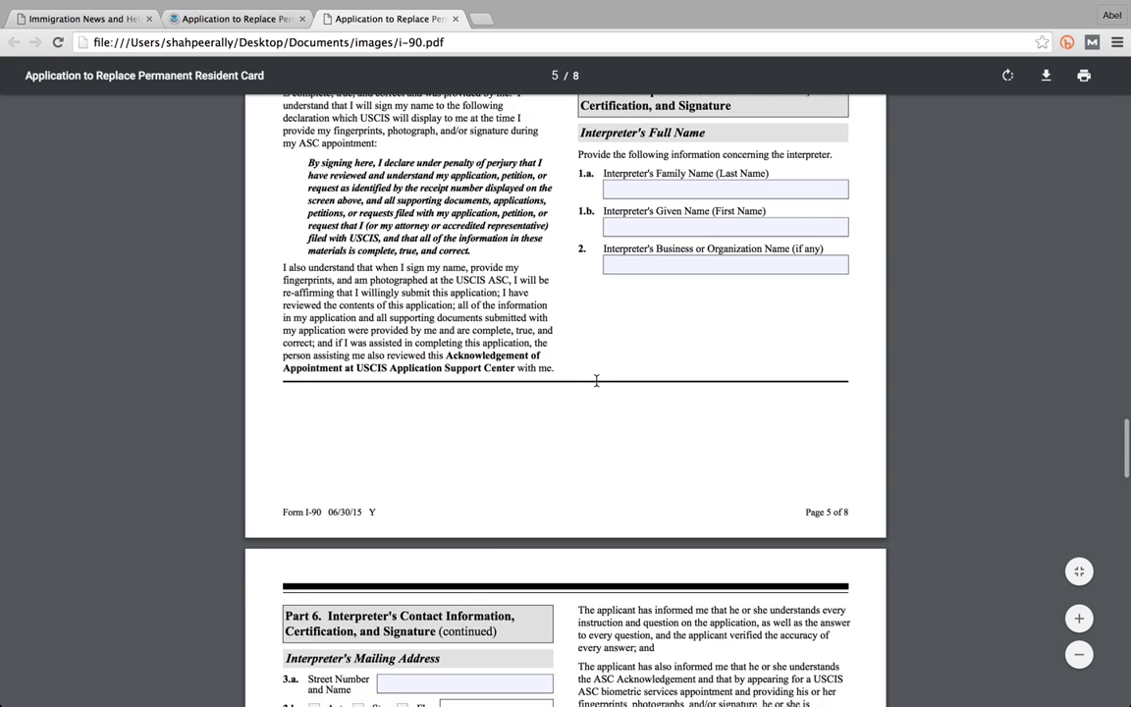
scroll(597, 380, "down", 12)
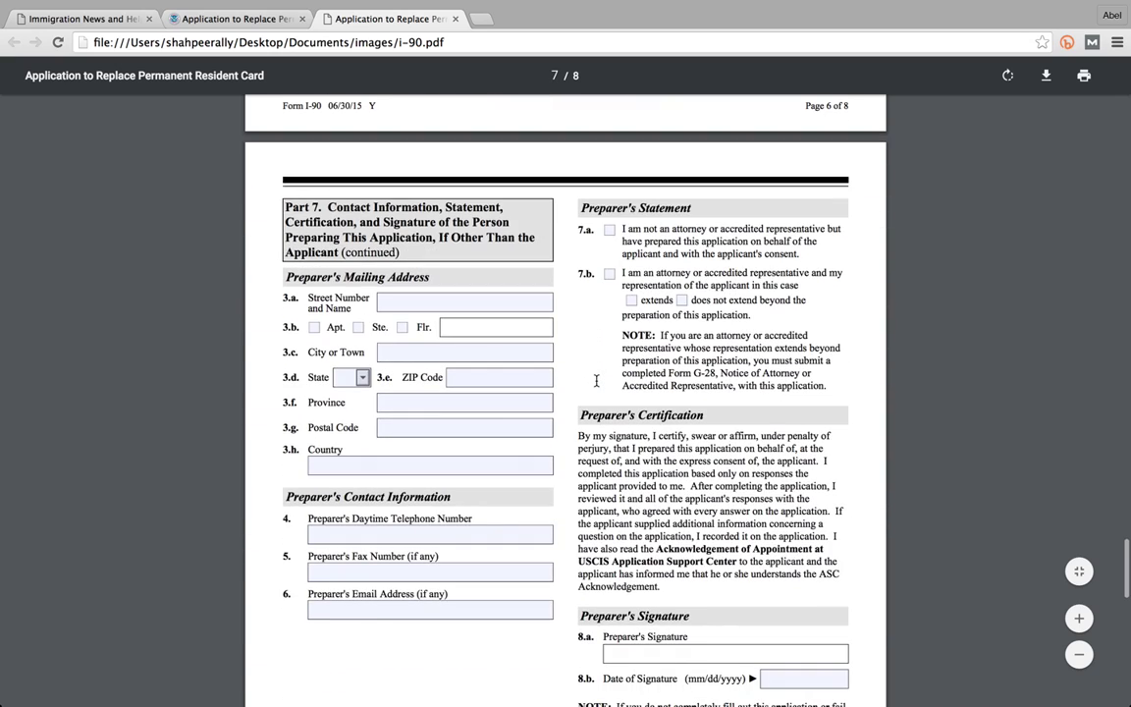
scroll(597, 380, "down", 5)
scroll(596, 380, "down", 9)
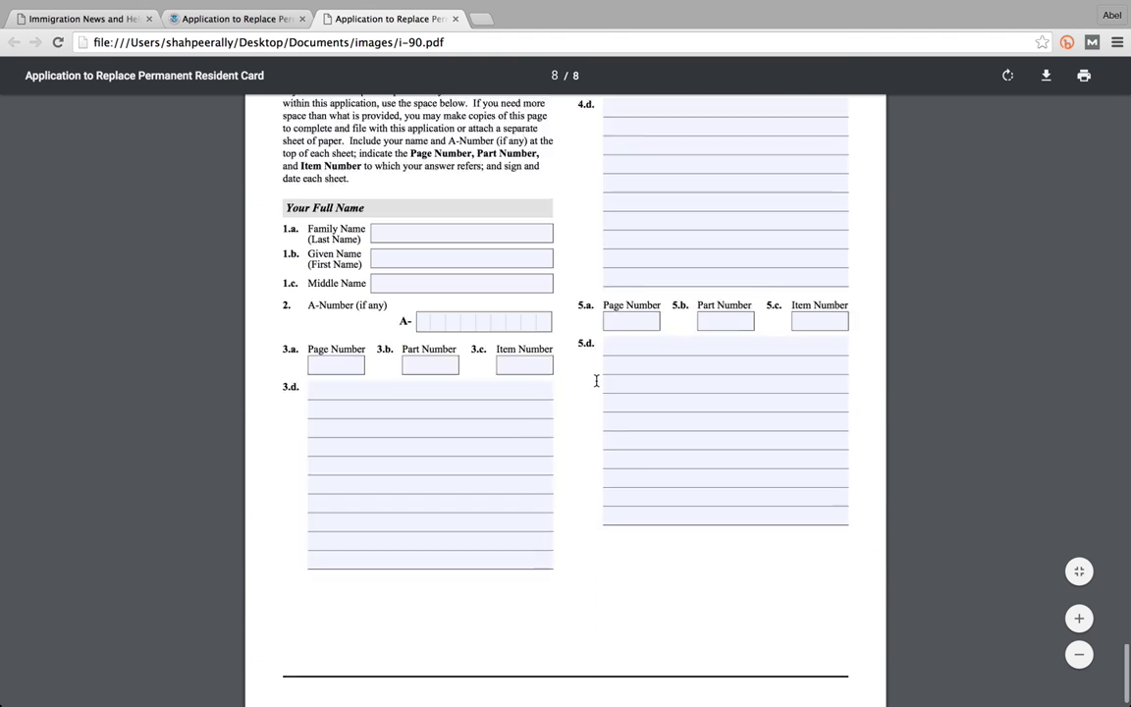
- Recheck the earlier pages, then continue down to Part 8 Additional Information on page 8
scroll(586, 400, "up", 2)
scroll(587, 399, "up", 3)
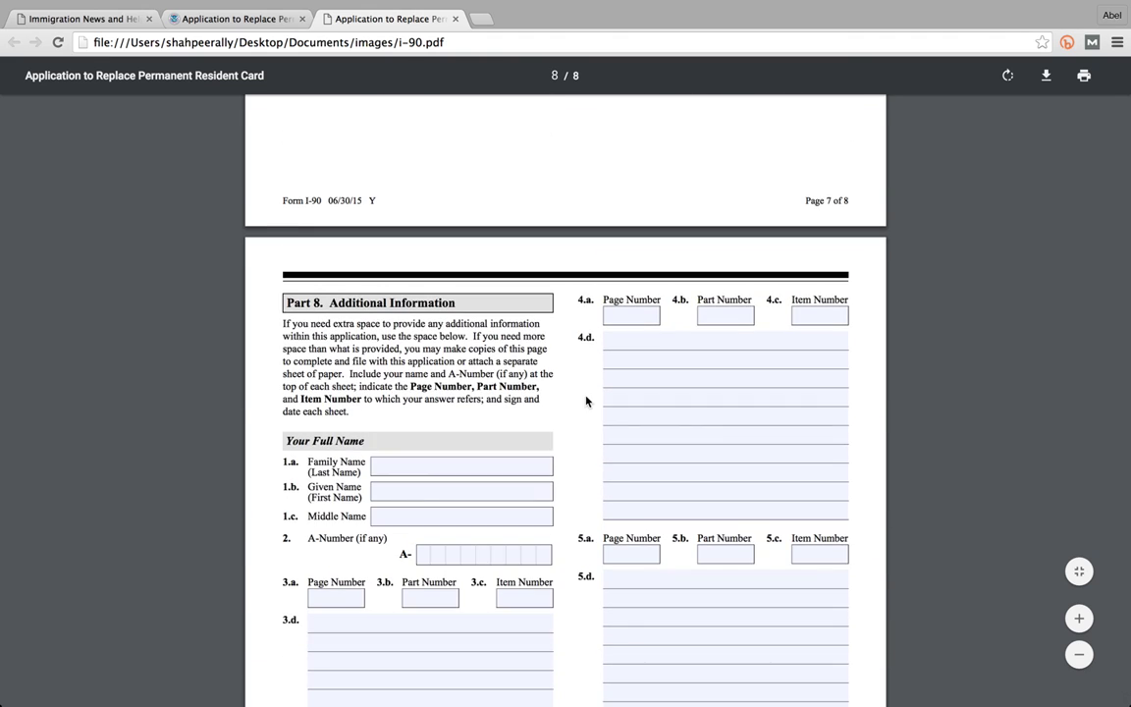
scroll(586, 400, "up", 2)
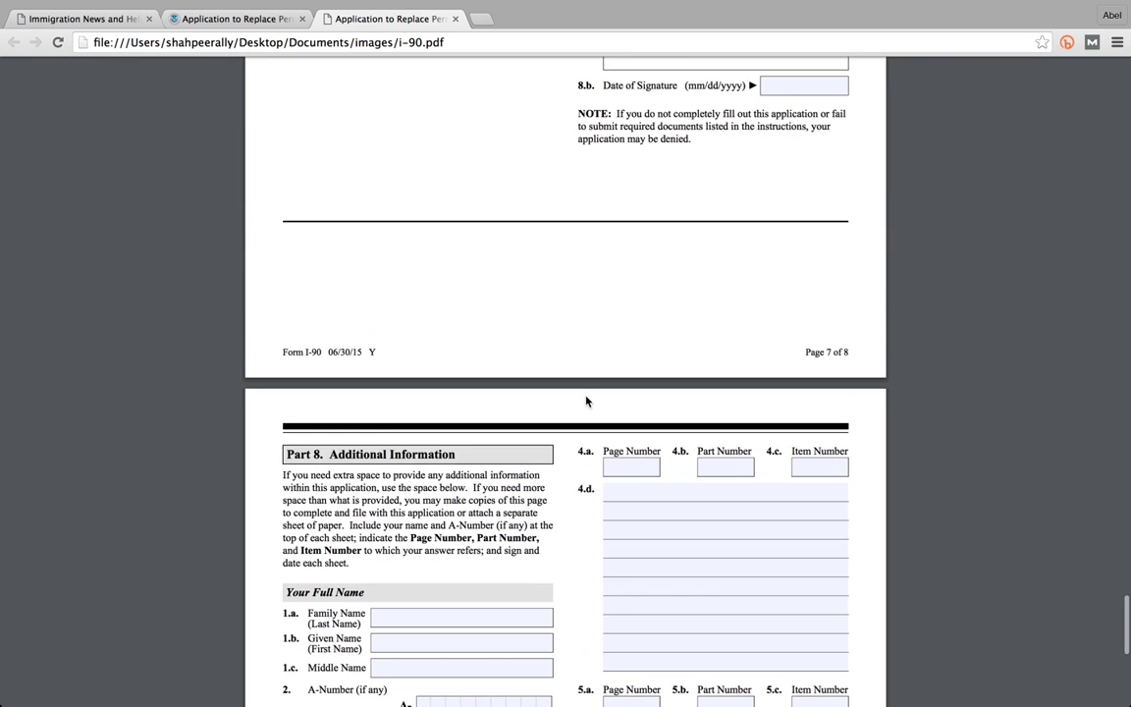
scroll(587, 400, "up", 5)
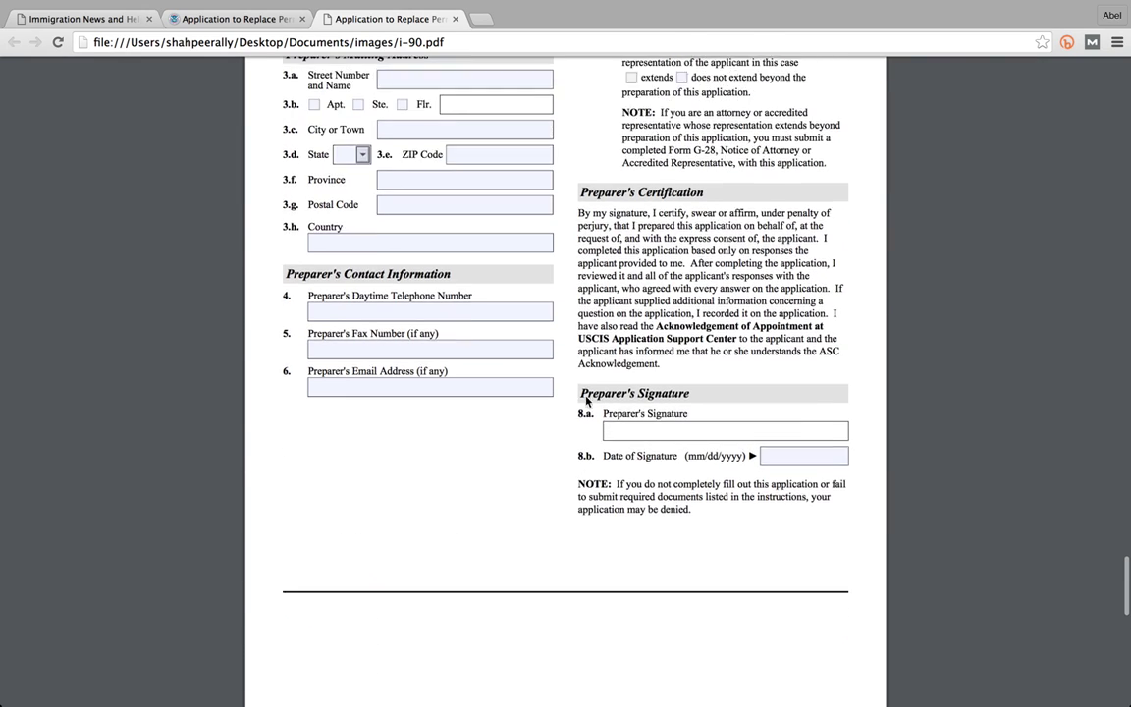
scroll(586, 400, "up", 9)
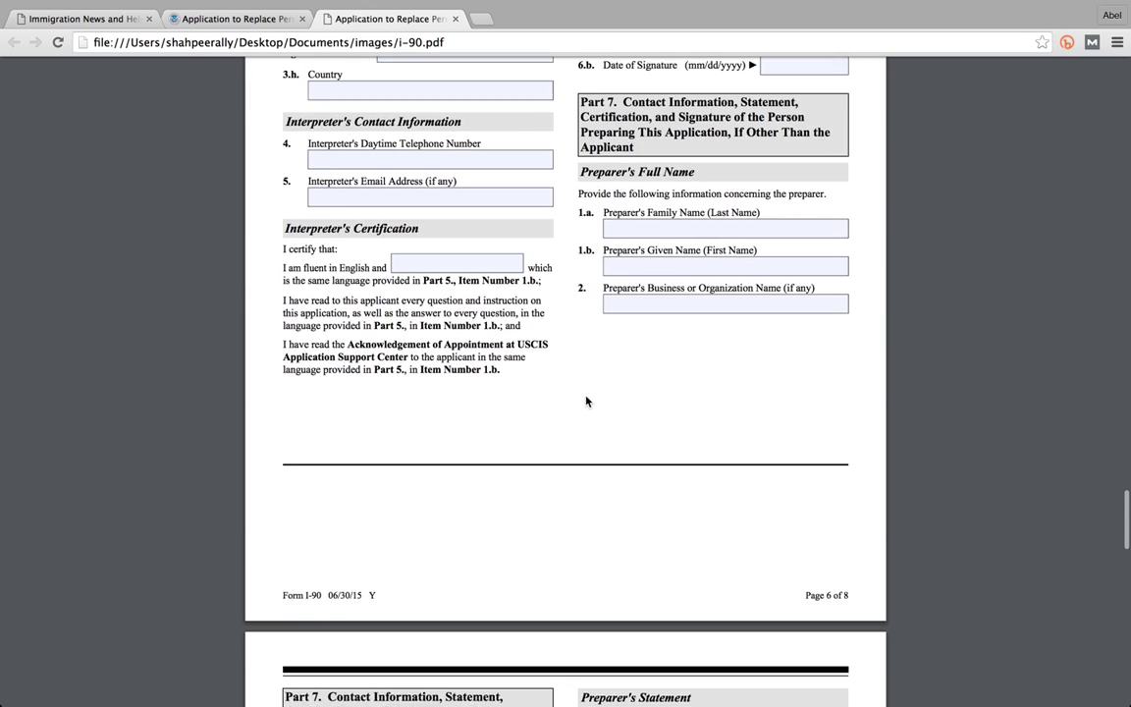
scroll(586, 401, "up", 1)
scroll(586, 405, "up", 2)
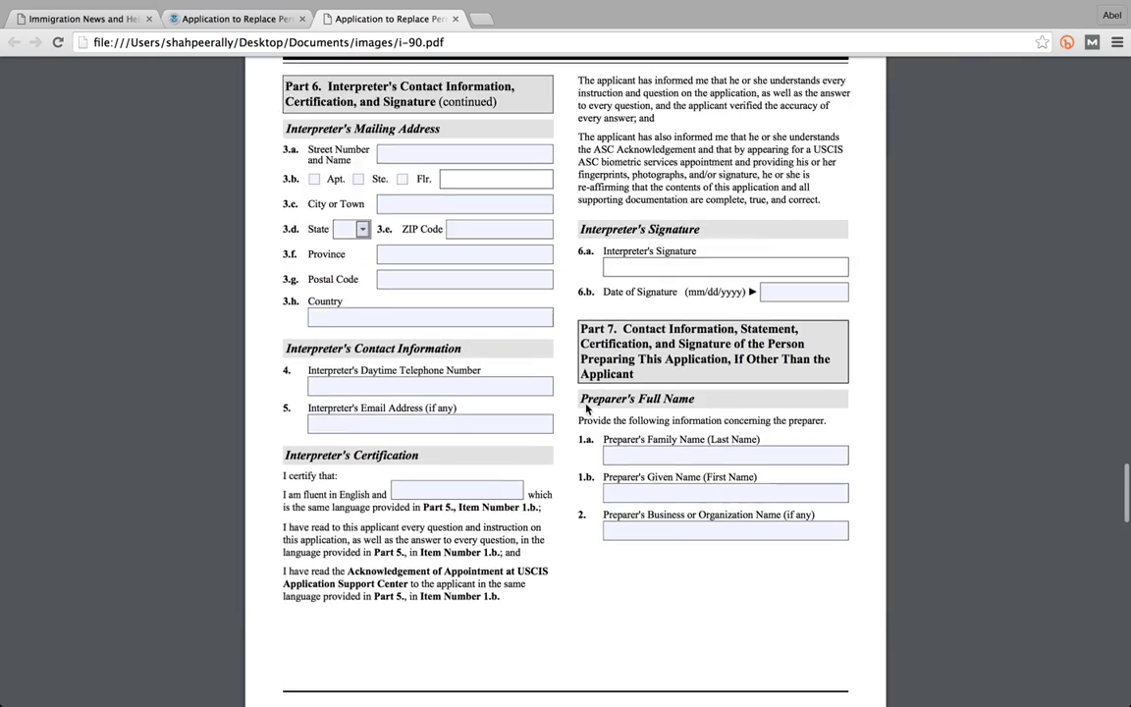
scroll(586, 409, "up", 6)
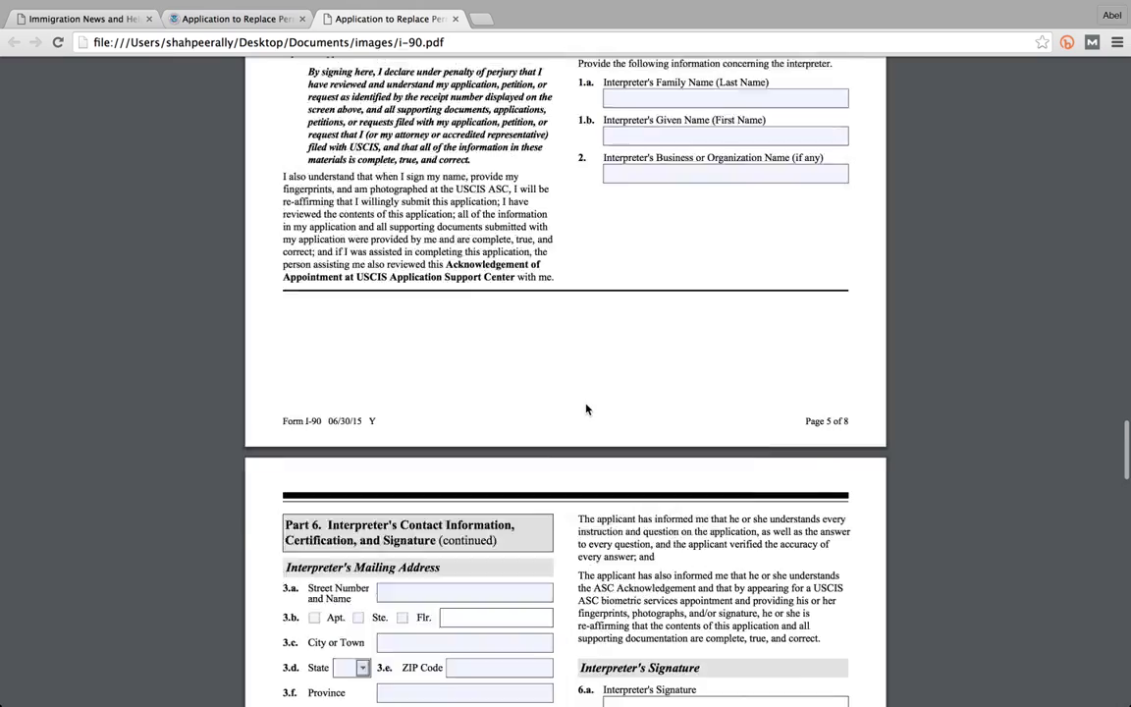
scroll(586, 409, "up", 5)
scroll(587, 410, "down", 2)
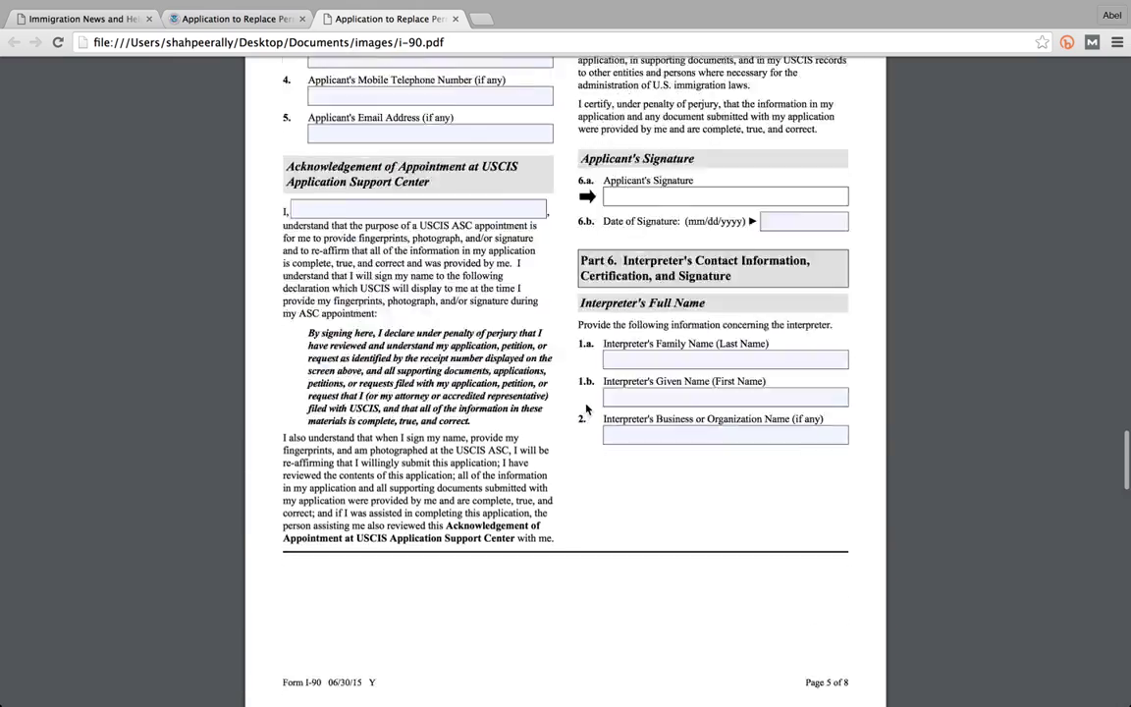
scroll(586, 410, "down", 20)
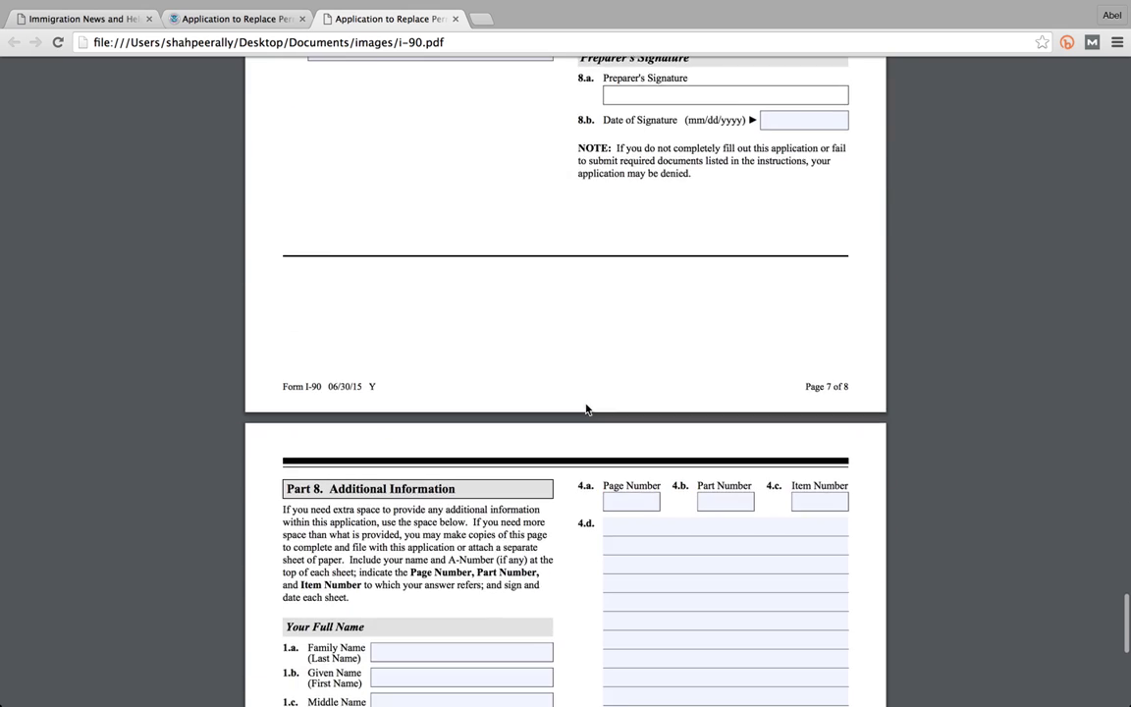
scroll(587, 409, "down", 7)
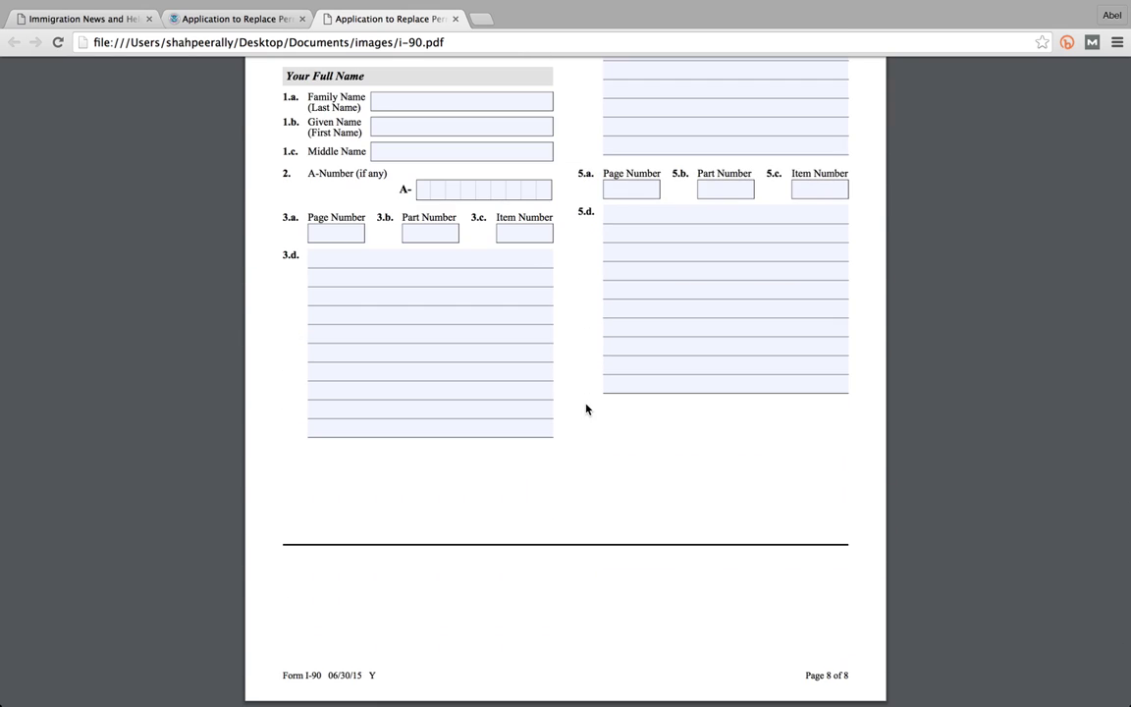
scroll(586, 409, "up", 7)
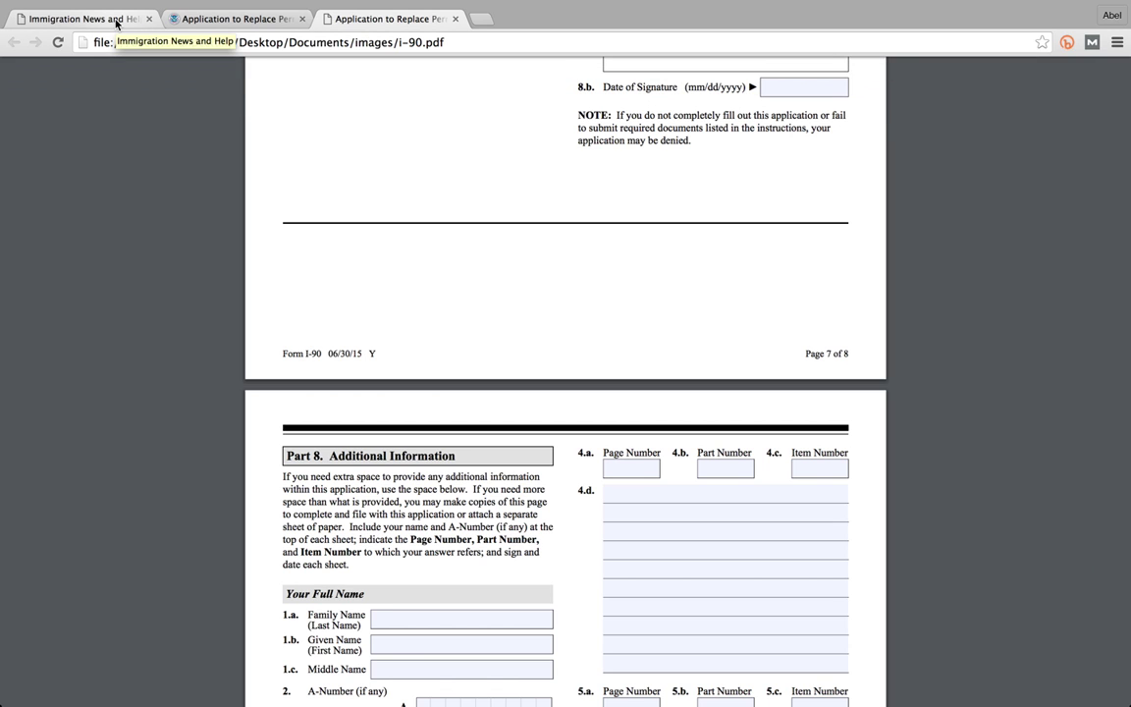
- Scroll back up to page 1's header and Part 1 details, then return to the blog tab
scroll(366, 176, "up", 5)
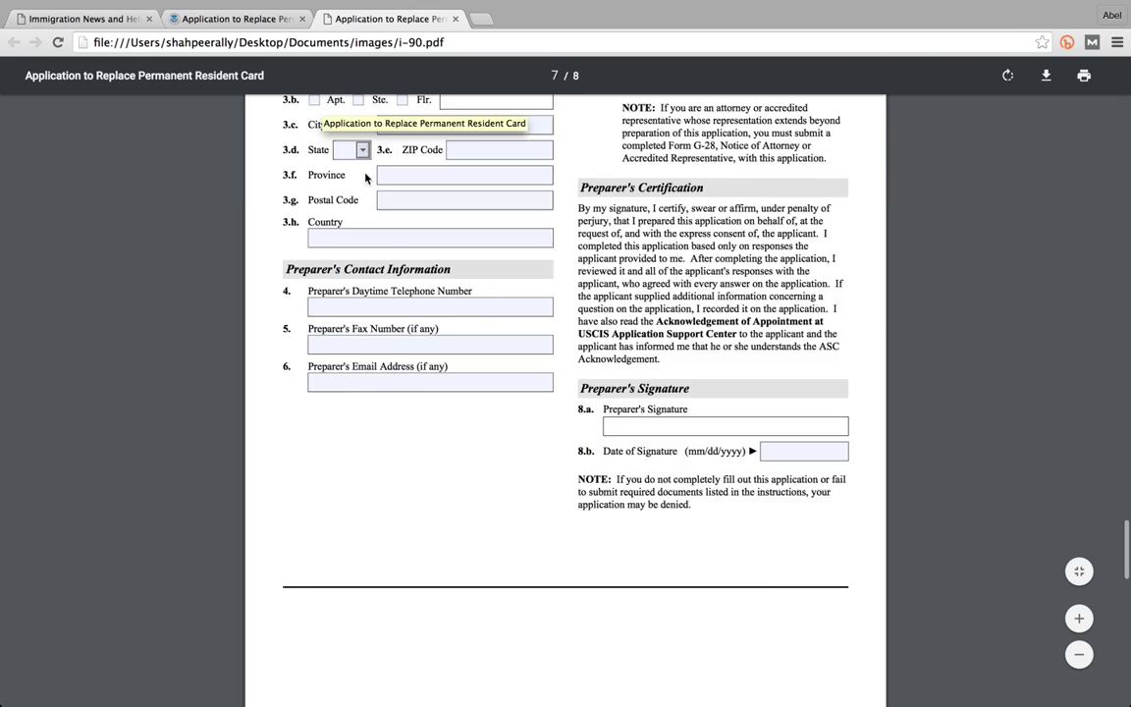
scroll(365, 176, "up", 15)
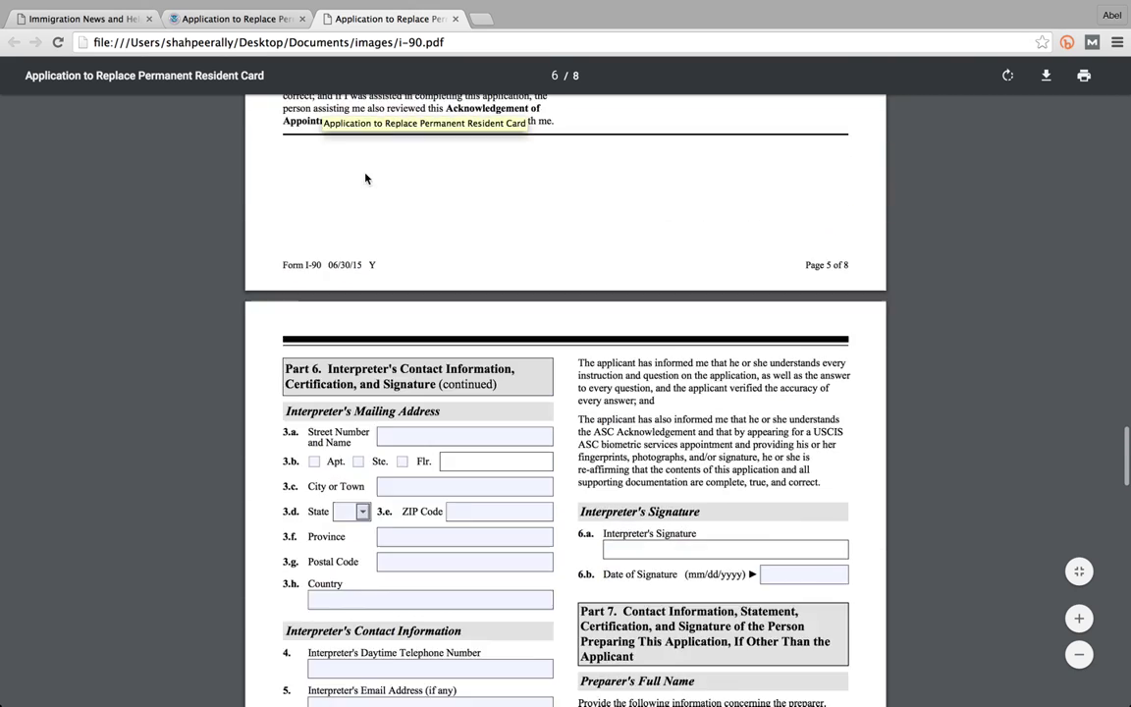
scroll(365, 178, "up", 4)
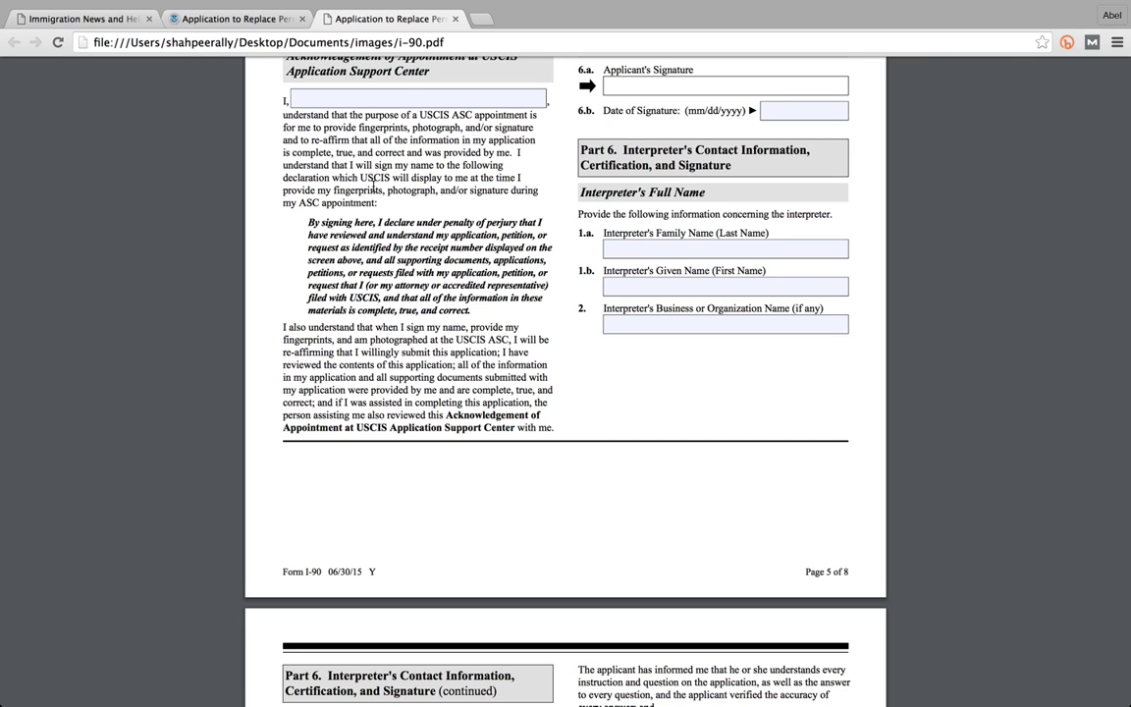
scroll(373, 184, "up", 5)
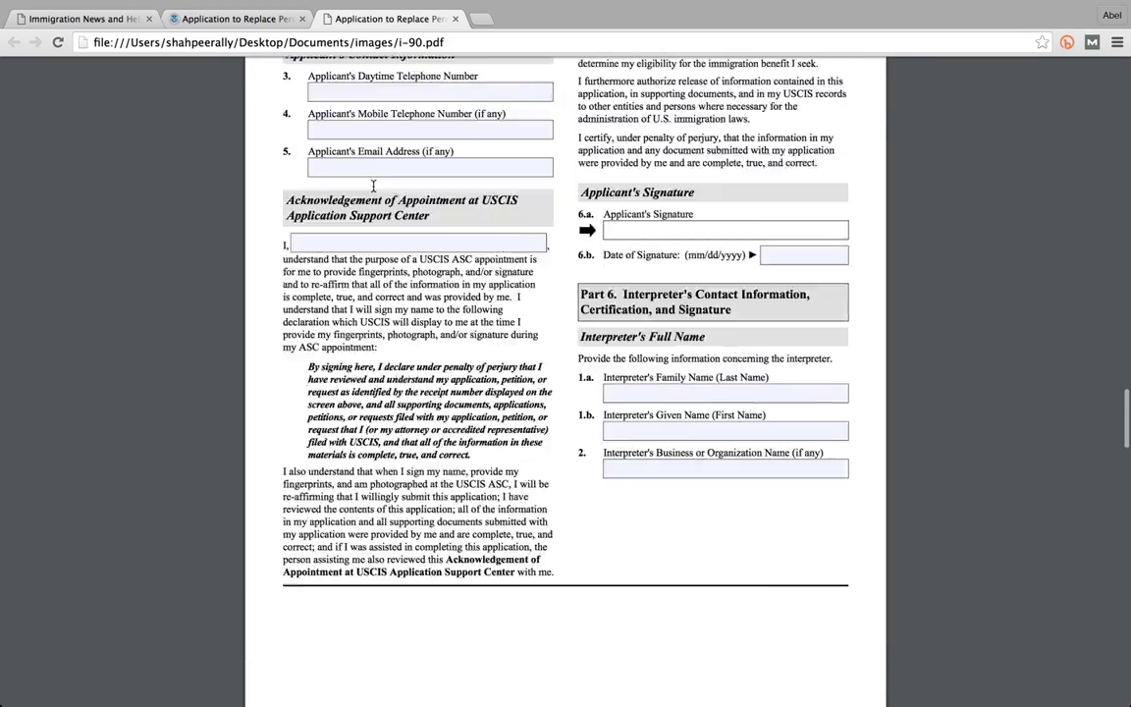
scroll(373, 184, "up", 13)
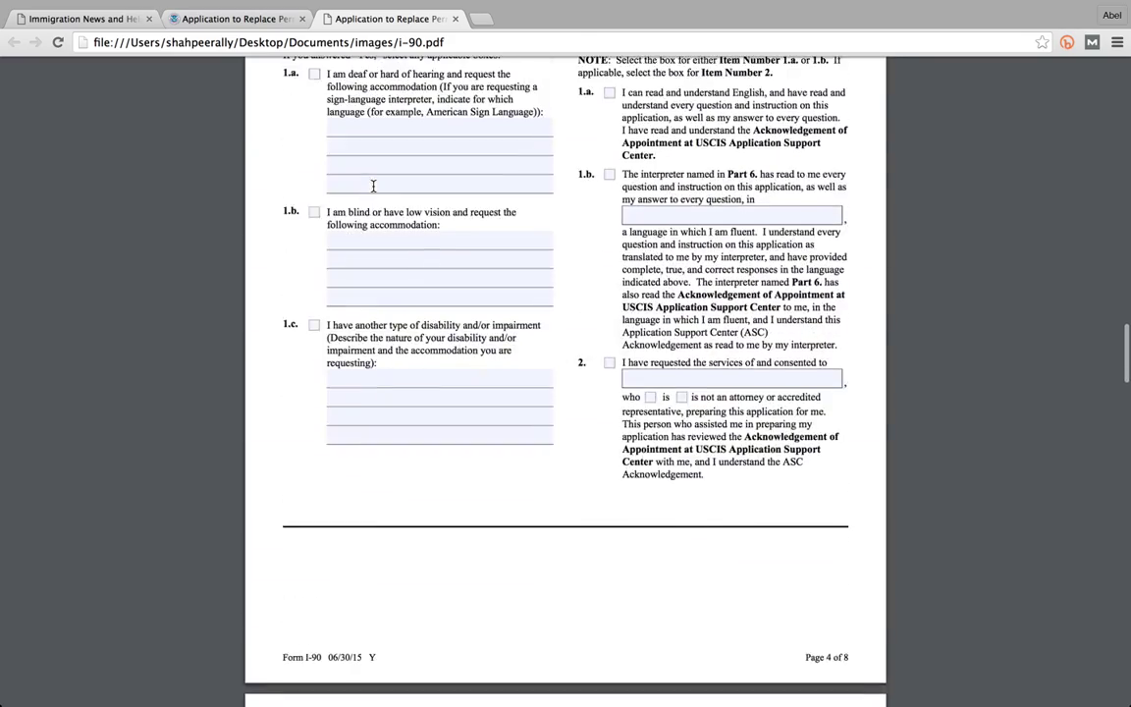
scroll(373, 186, "up", 13)
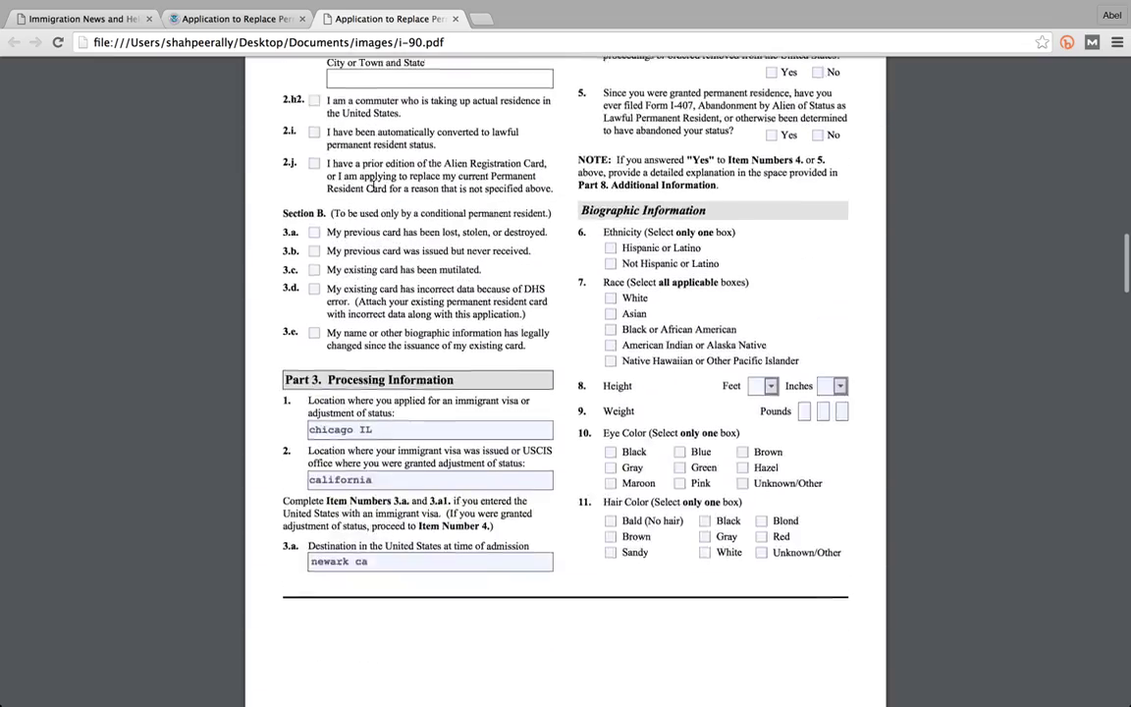
scroll(373, 186, "up", 13)
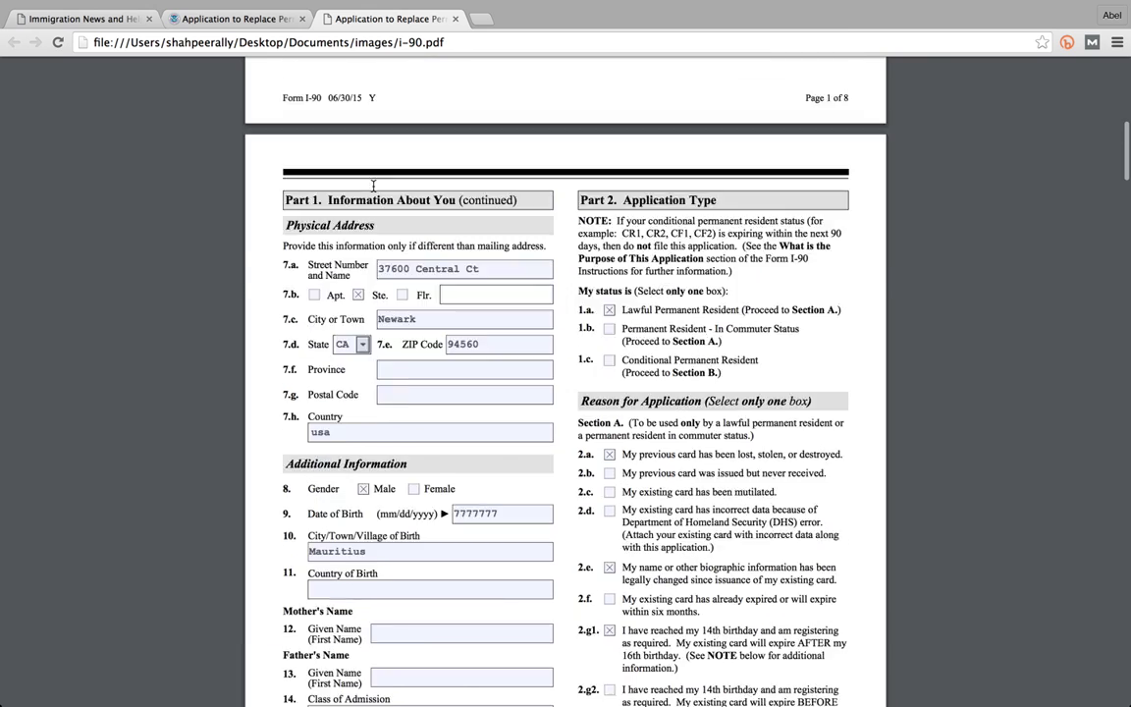
scroll(394, 166, "up", 10)
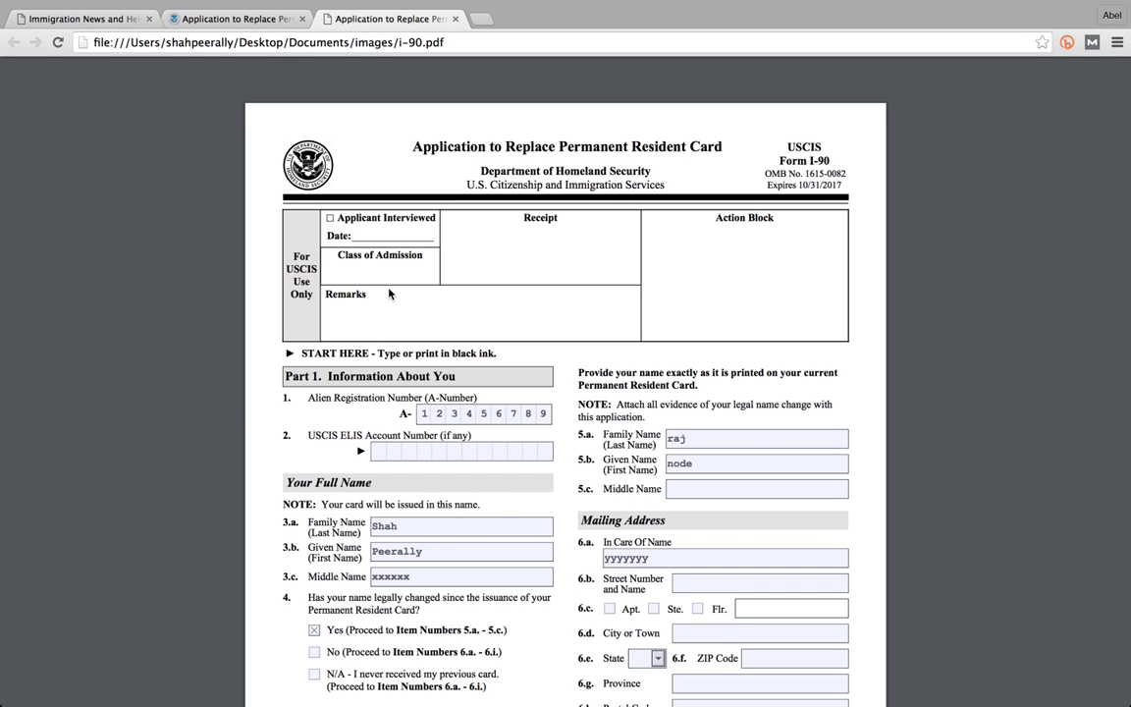
scroll(389, 294, "down", 1)
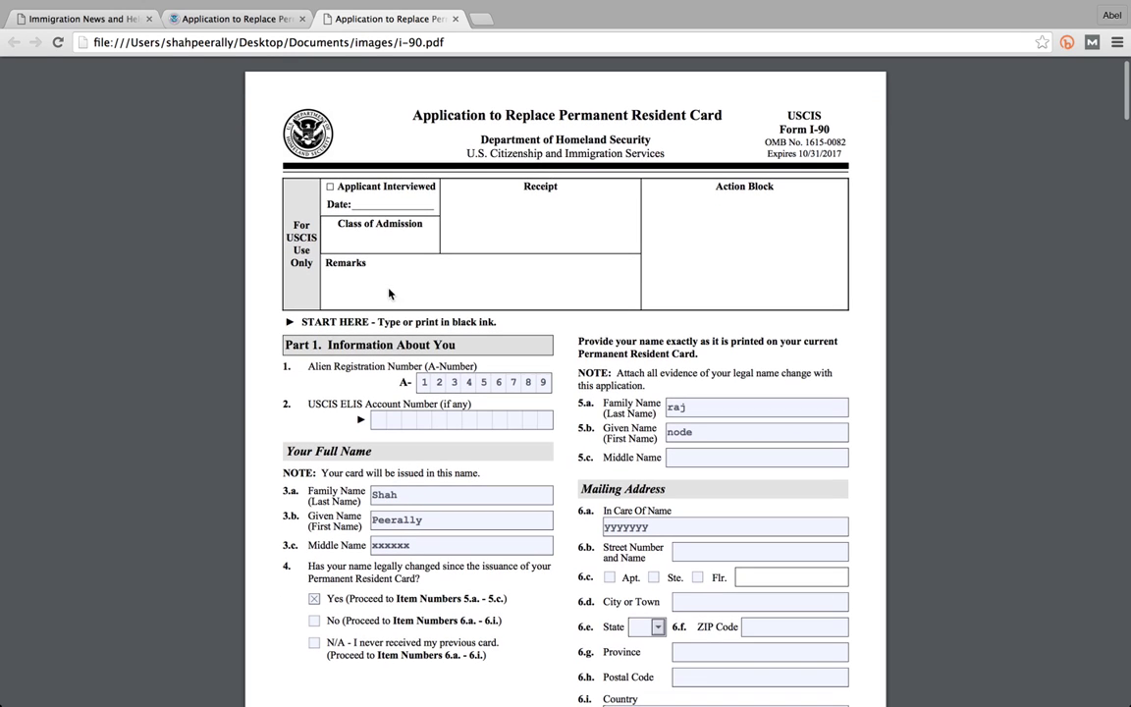
left_click(108, 19)
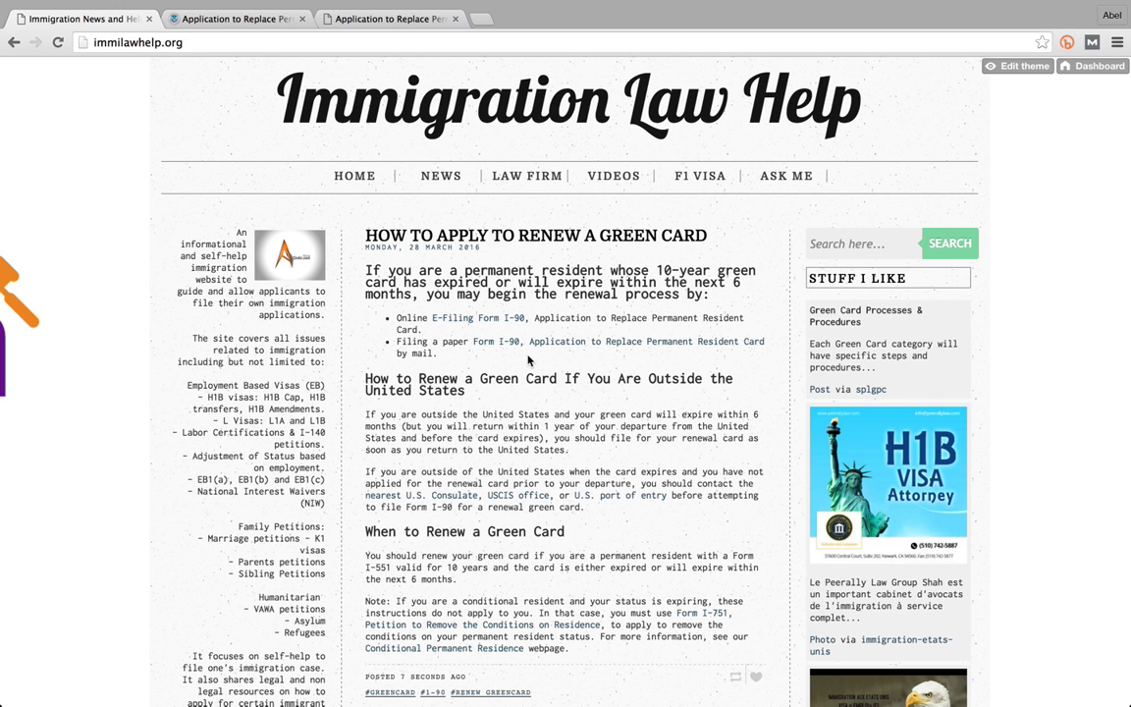
- Read the green card renewal post, highlight the 'I-551' reference, and exit full screen
scroll(528, 360, "down", 1)
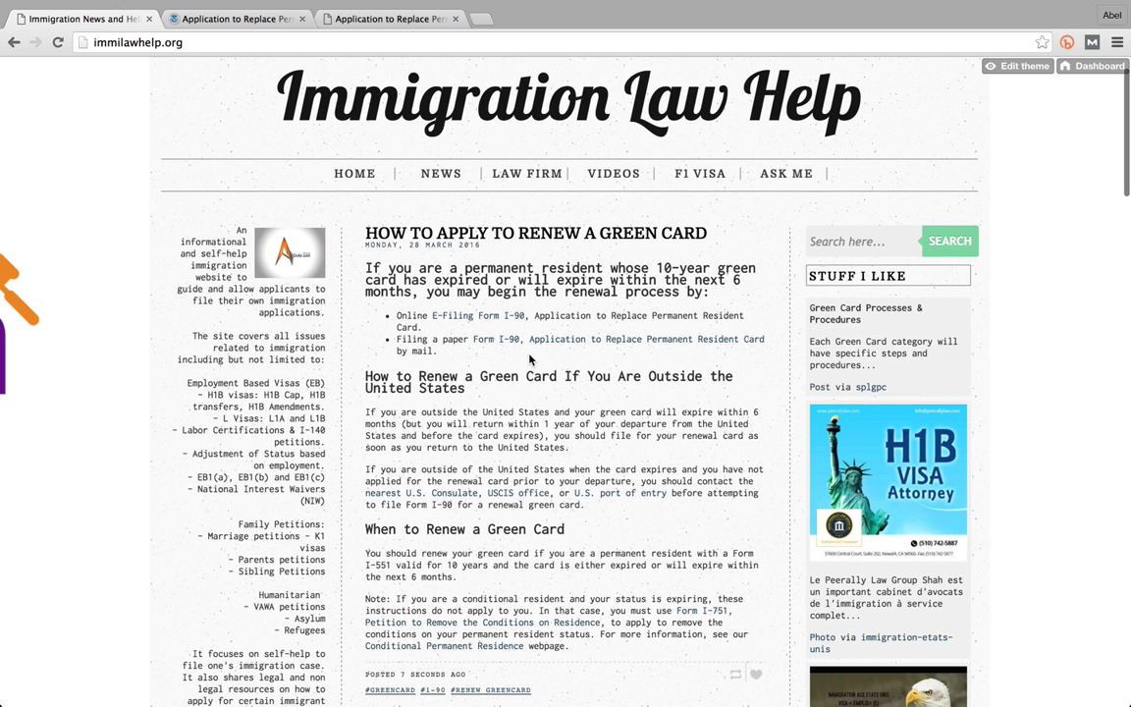
scroll(529, 360, "down", 1)
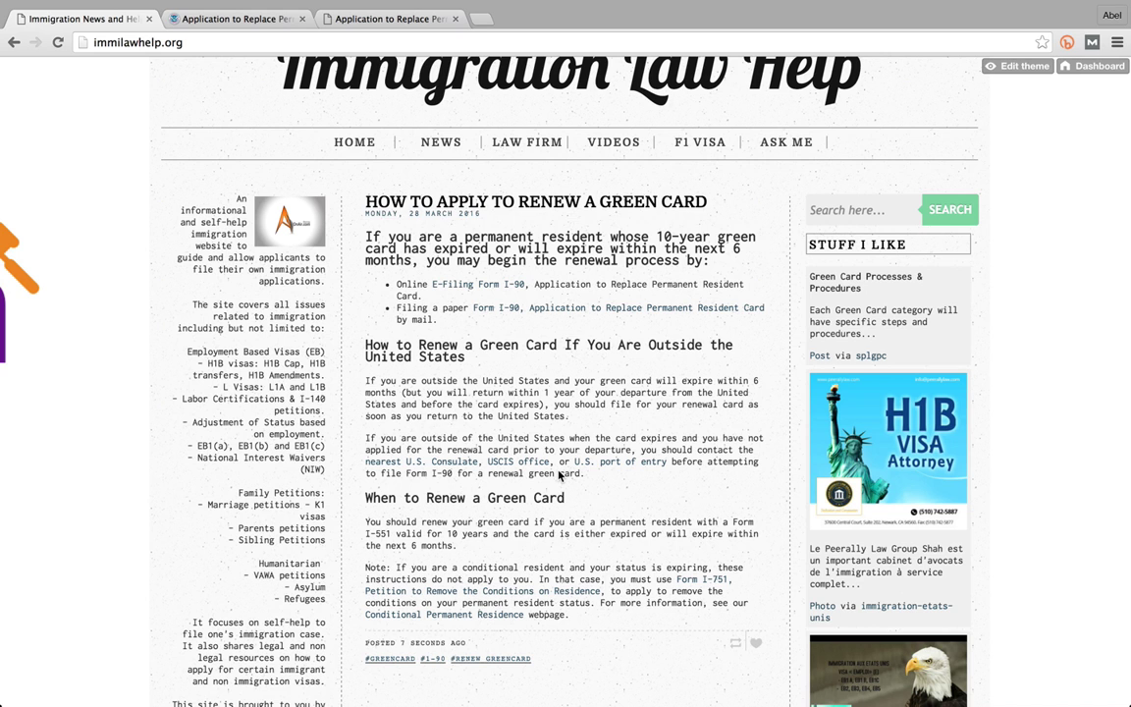
scroll(560, 476, "down", 1)
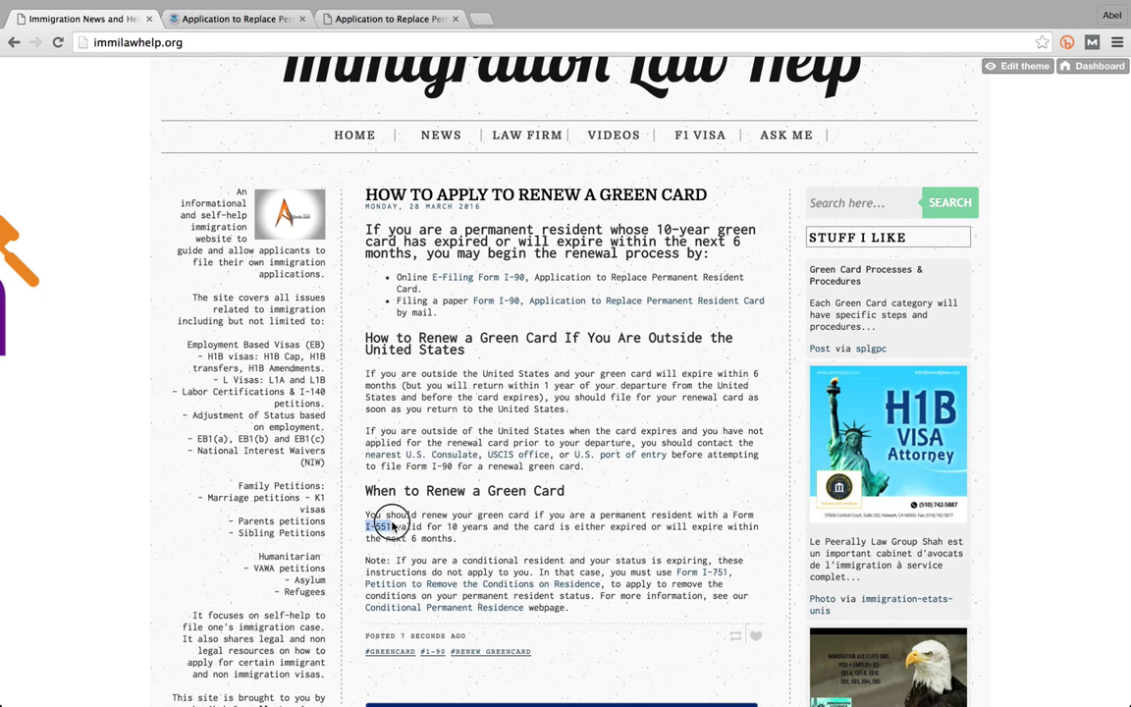
left_click_drag(386, 516, 395, 529)
scroll(535, 330, "up", 2)
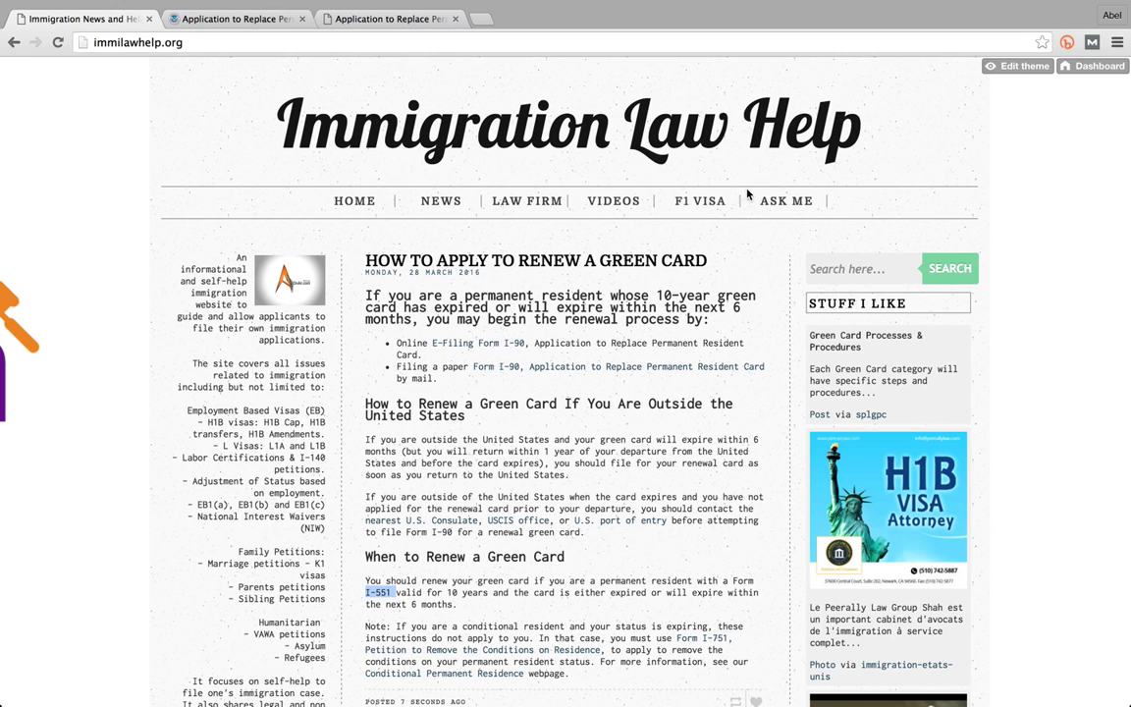
mouse_move(1108, 10)
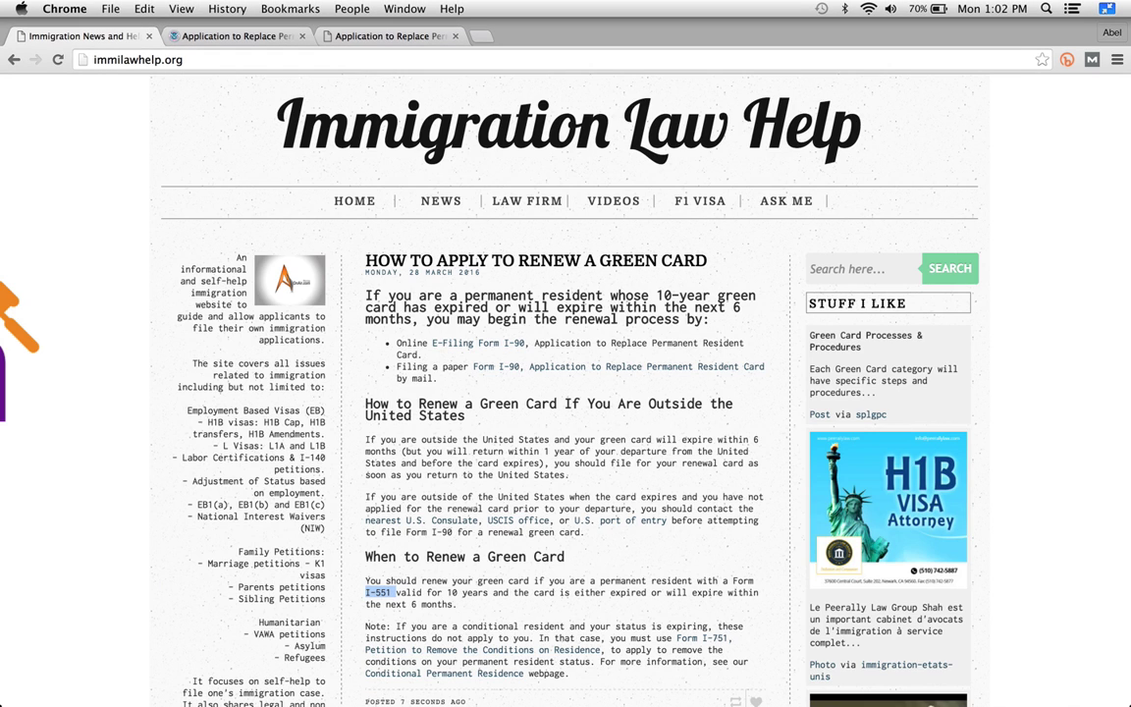
left_click(1108, 10)
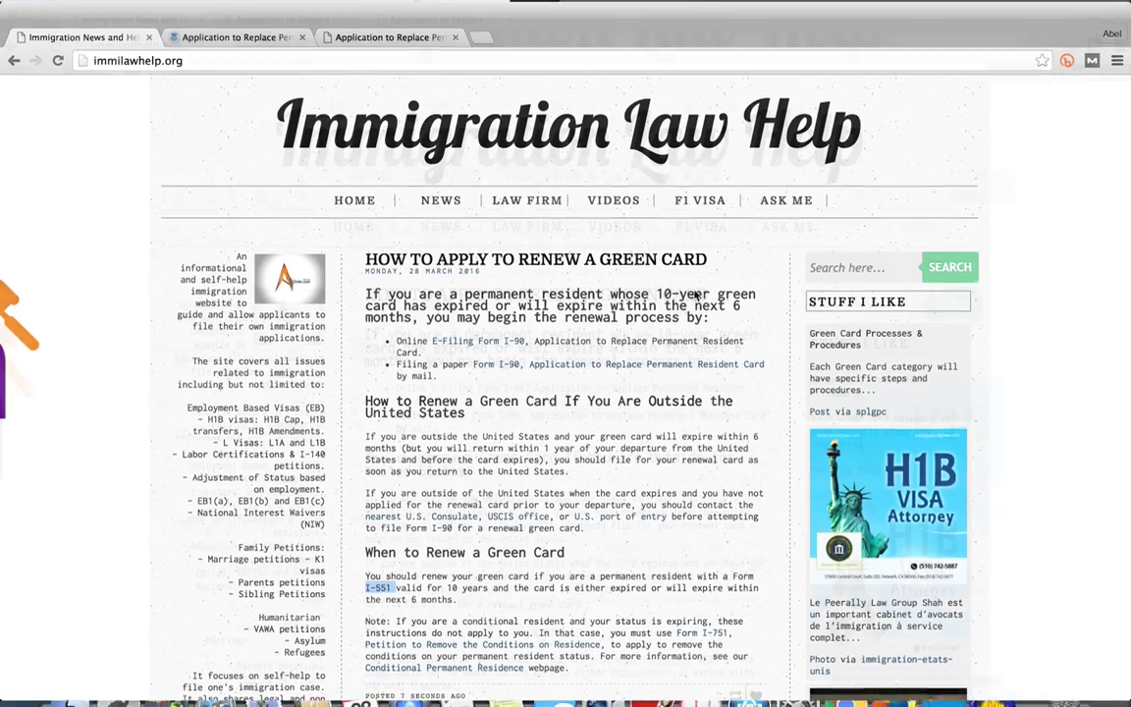